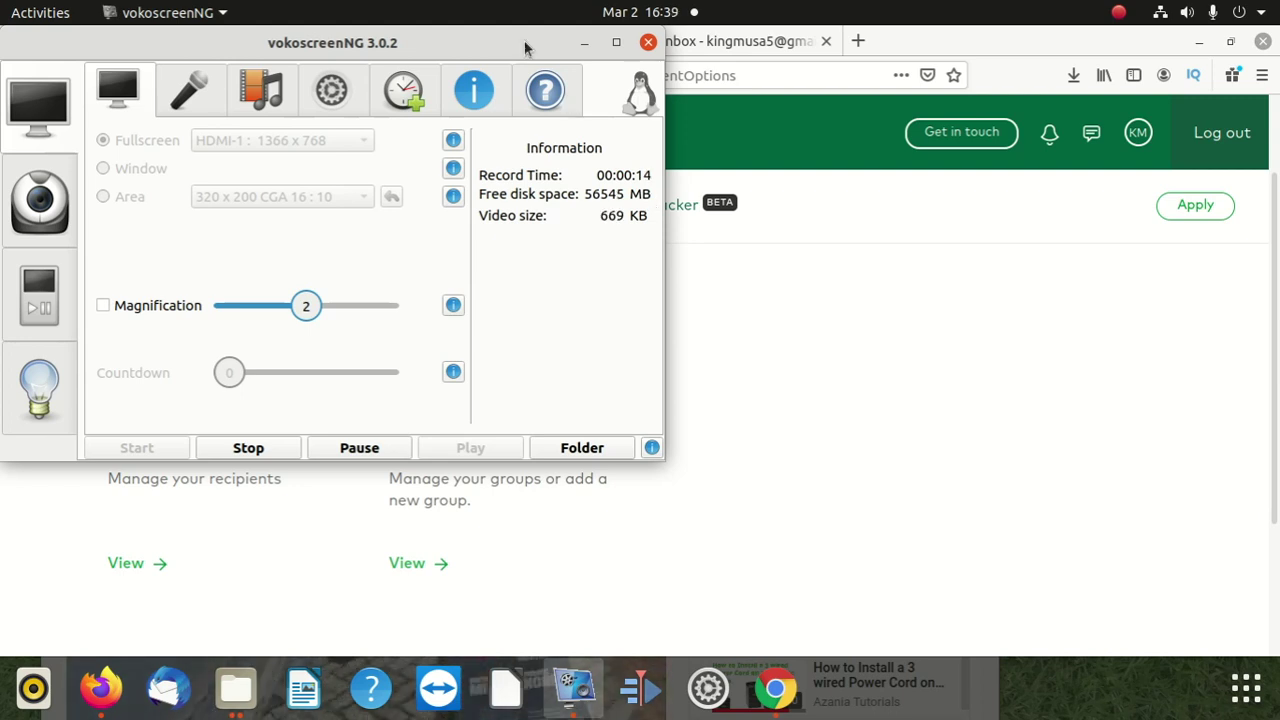
Move the vokoscreenNG recorder window clear of the banking site's navigation and recipient options
left_click_drag(525, 48, 863, 180)
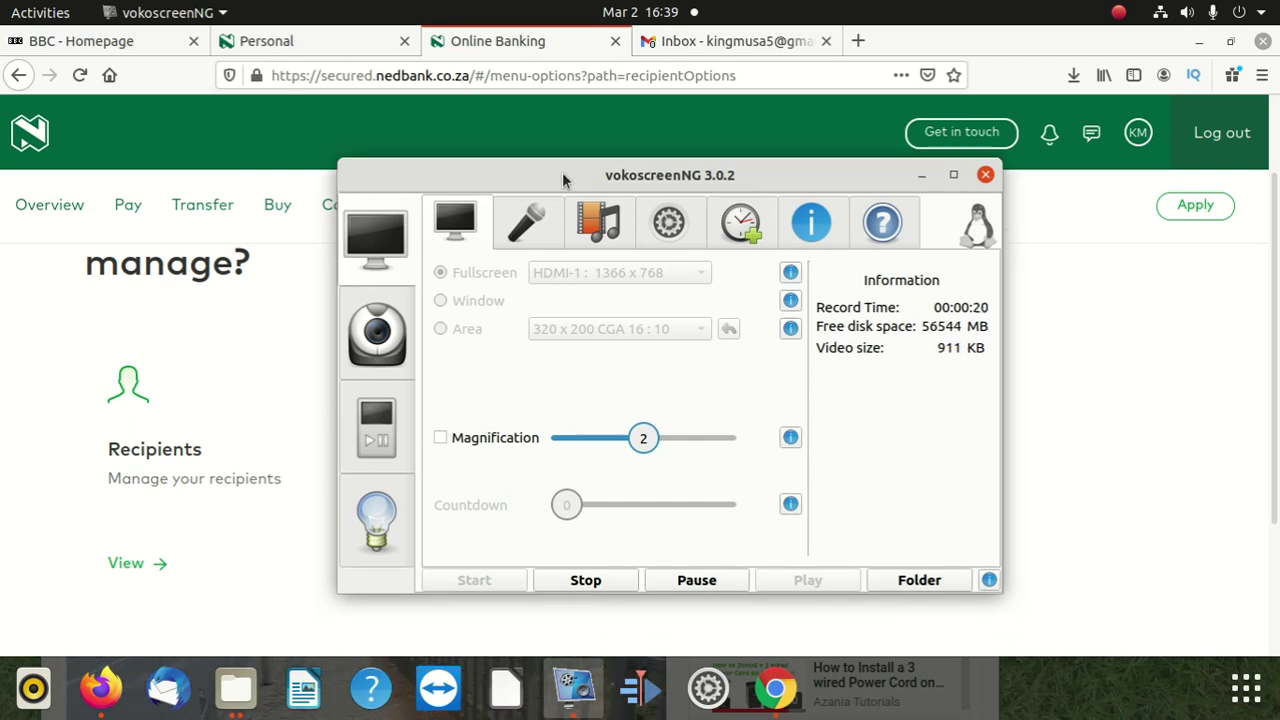
left_click_drag(567, 179, 727, 233)
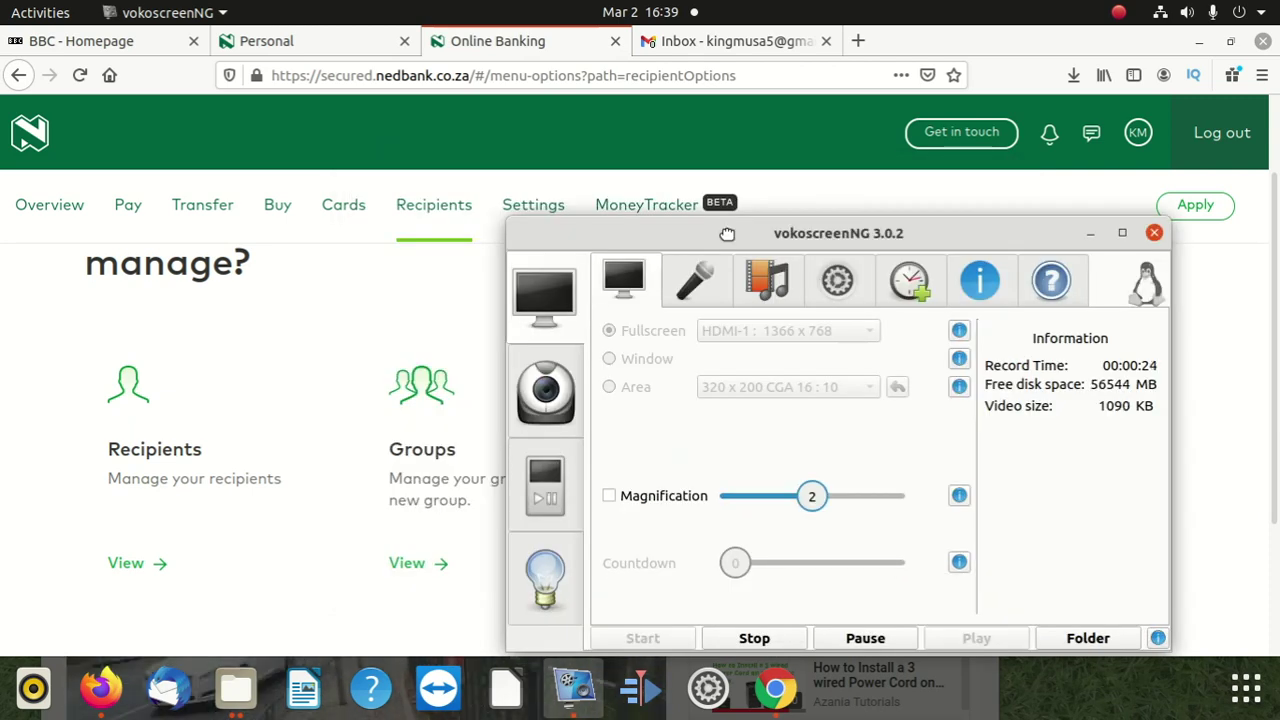
left_click_drag(727, 233, 747, 321)
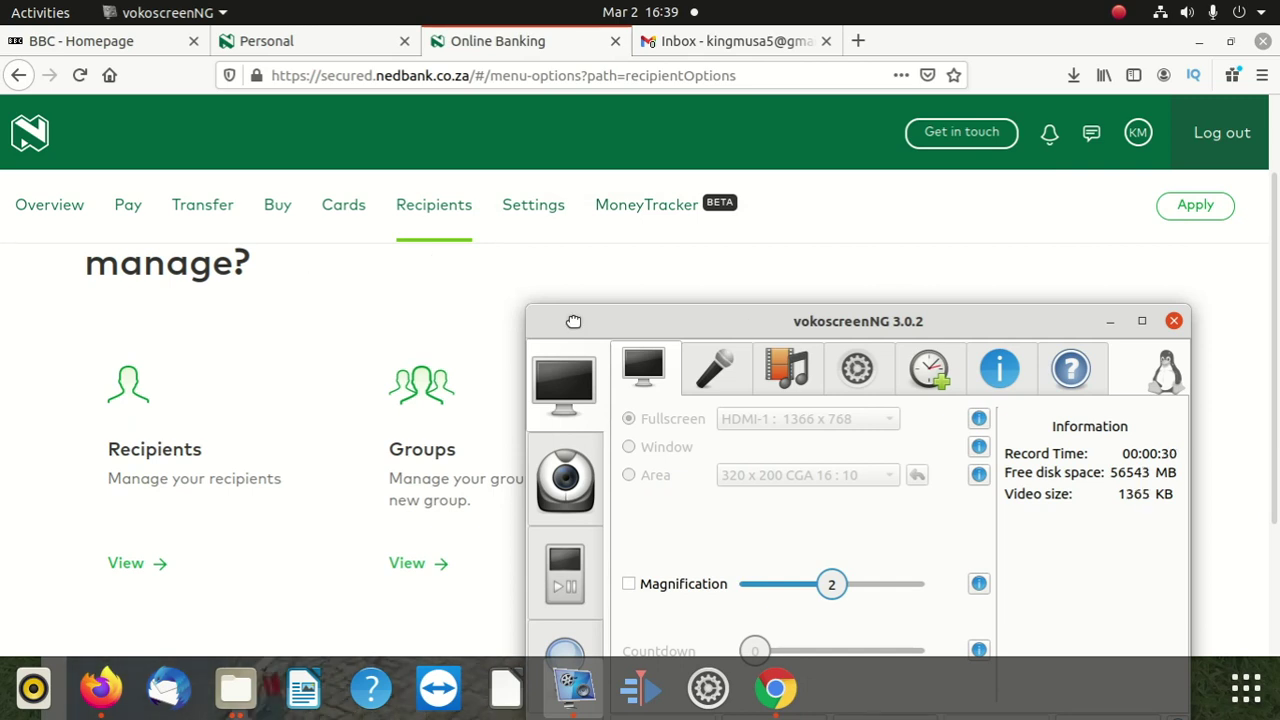
left_click_drag(573, 321, 545, 375)
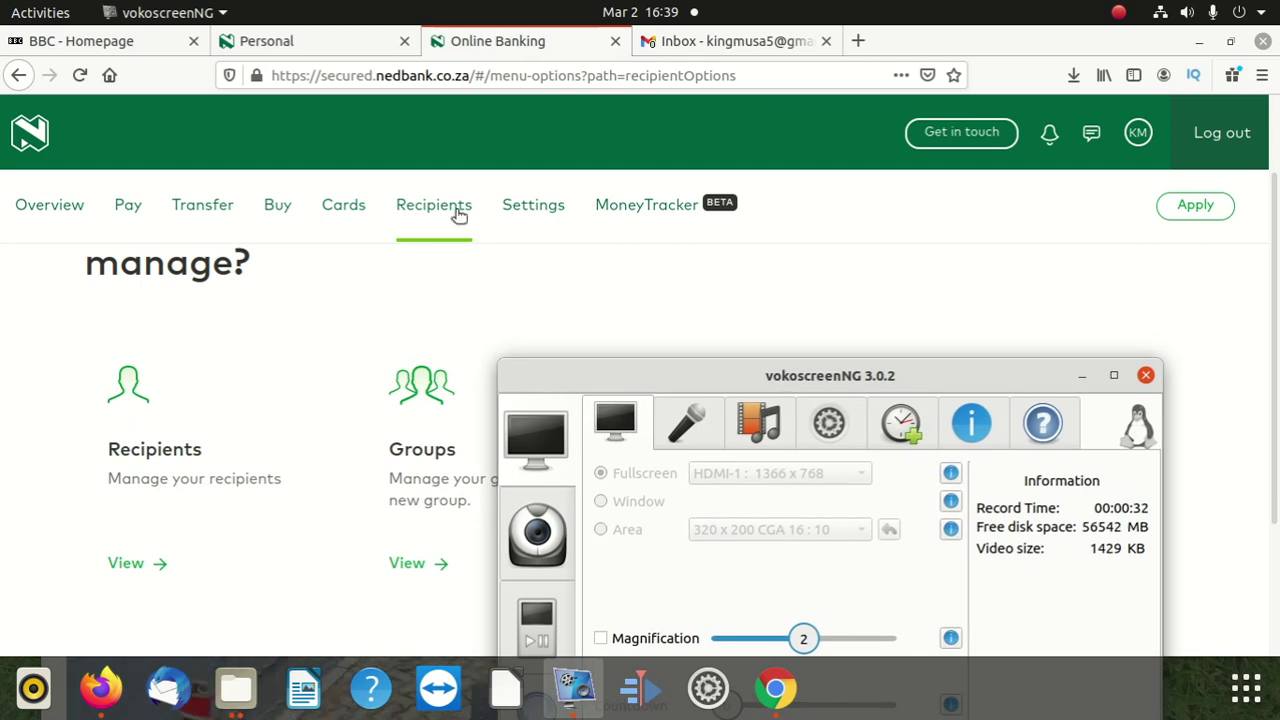
Open the list for managing individual recipients and look through the saved recipients and their last payments
left_click(457, 215)
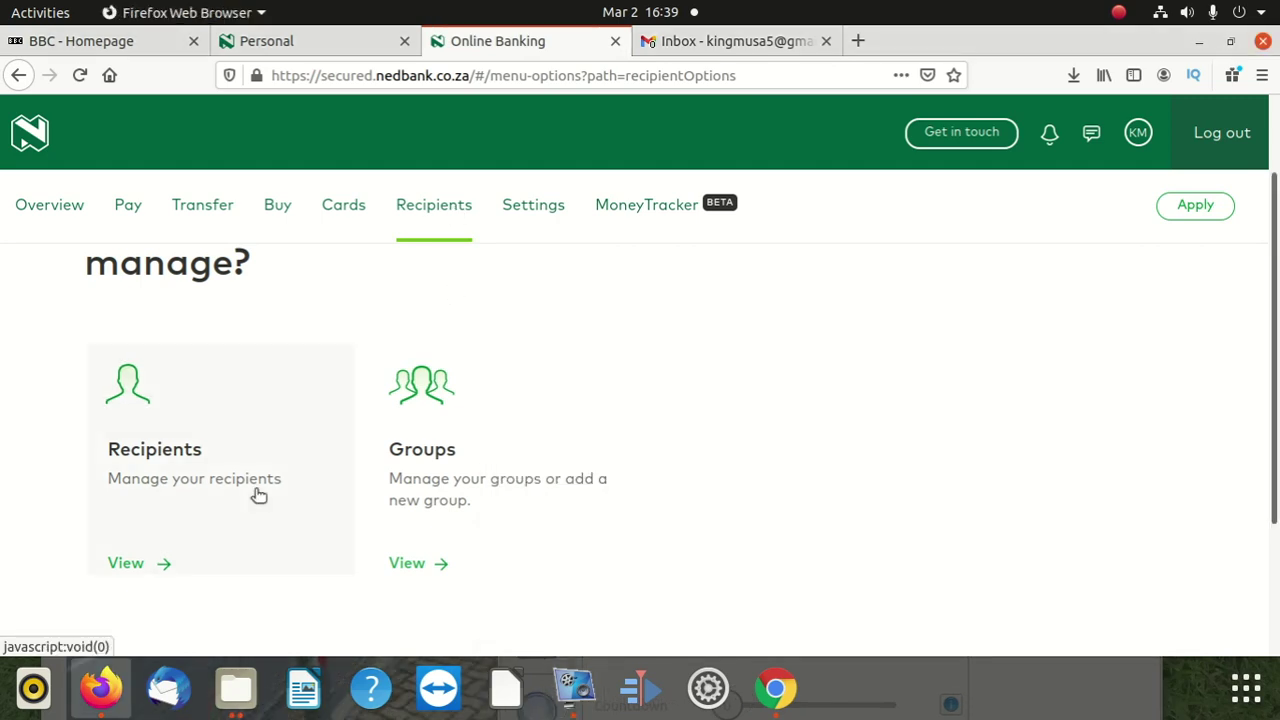
left_click(146, 468)
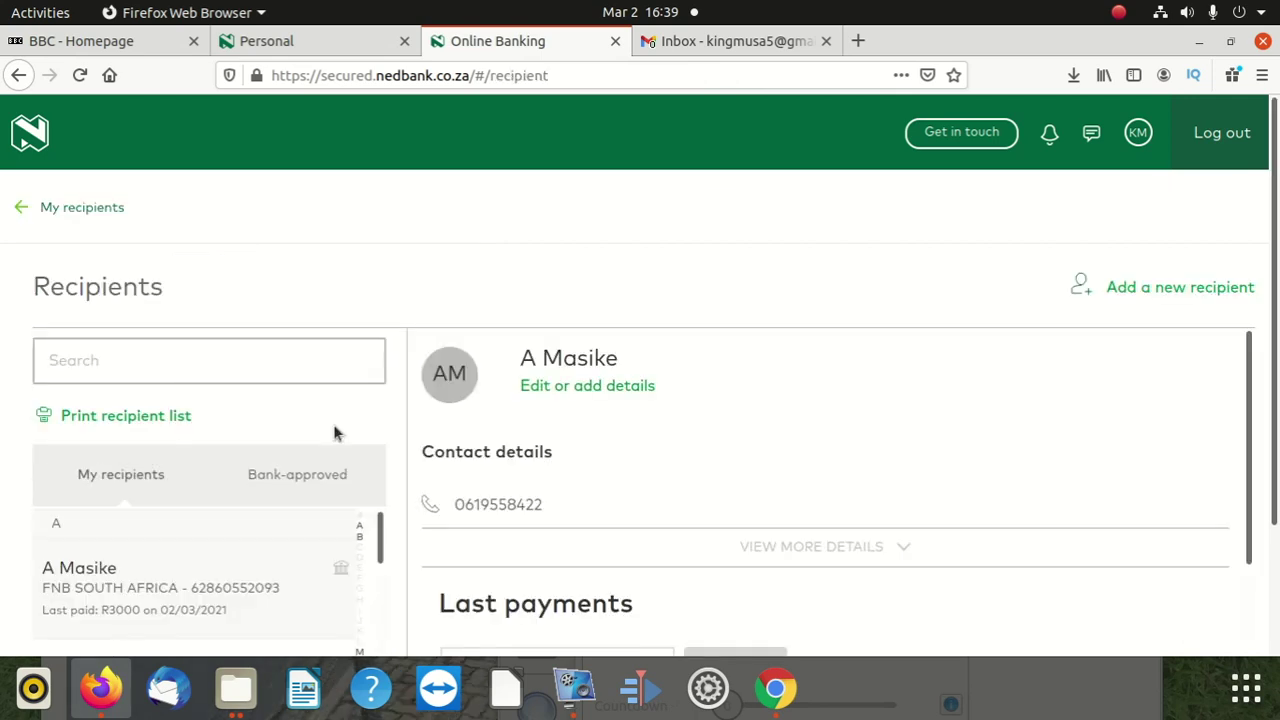
scroll(514, 466, "down", 2)
scroll(514, 471, "down", 2)
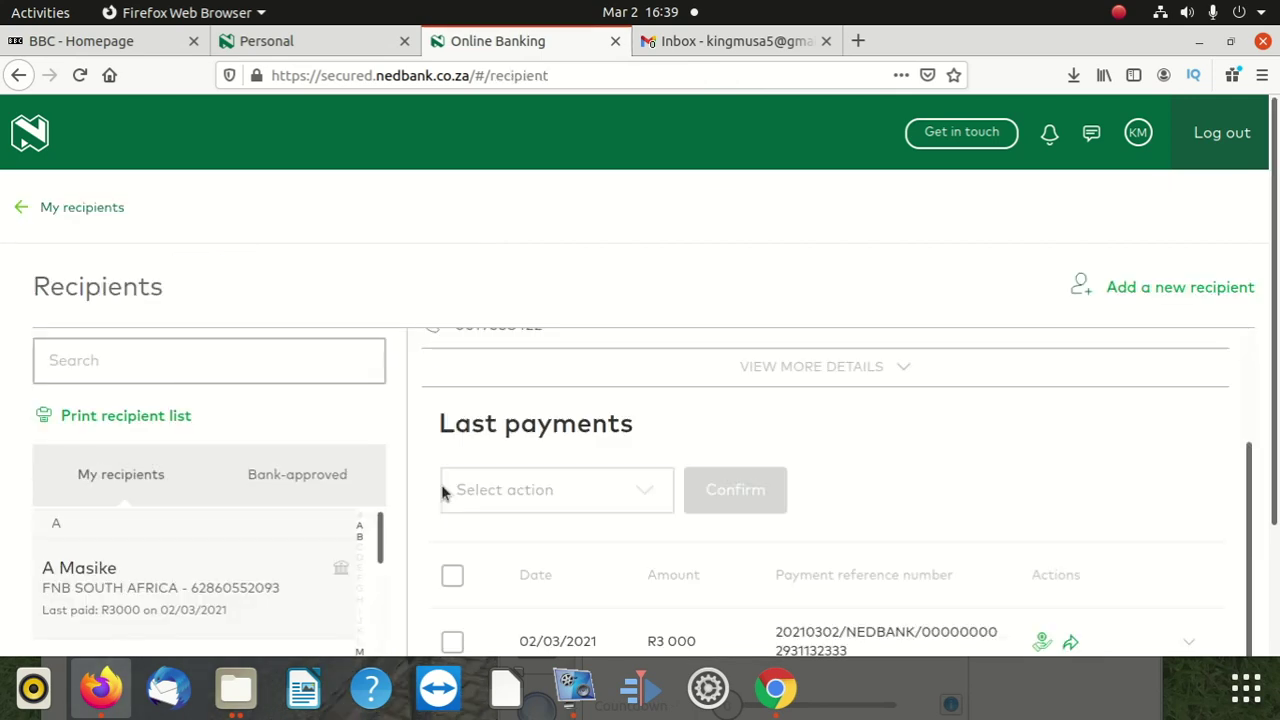
scroll(129, 592, "down", 3)
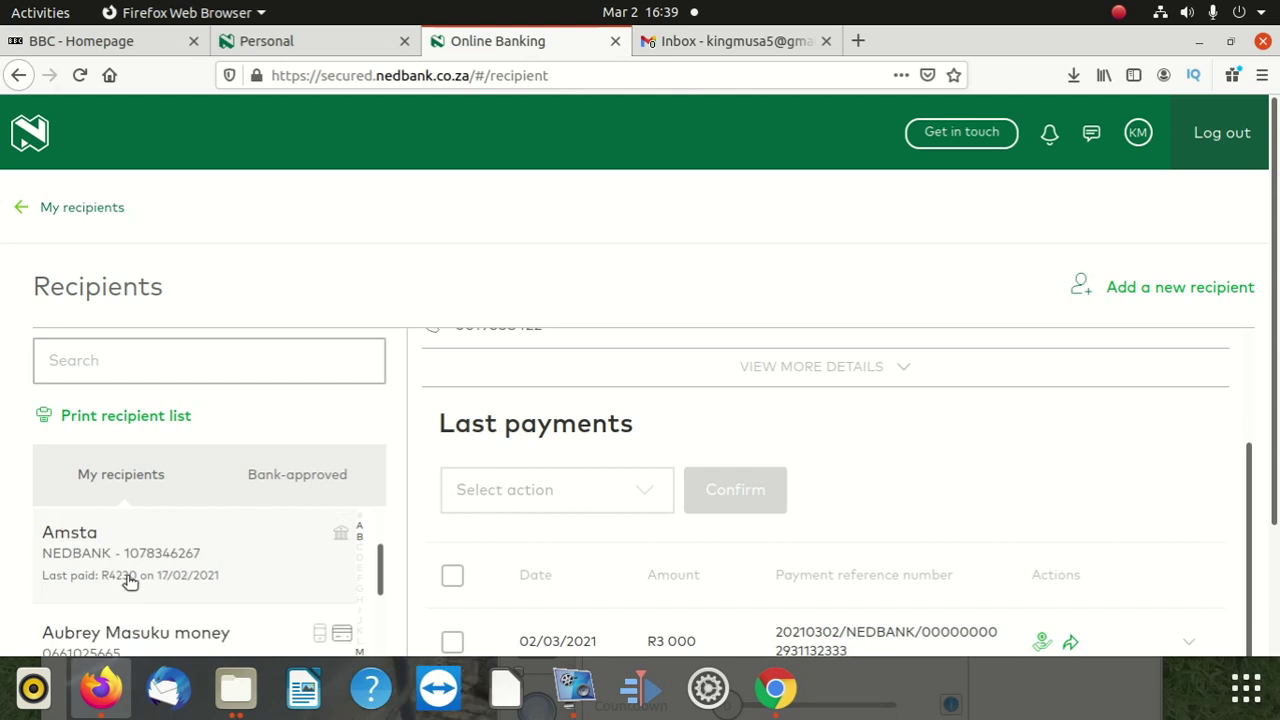
scroll(129, 582, "down", 1)
scroll(129, 577, "up", 1)
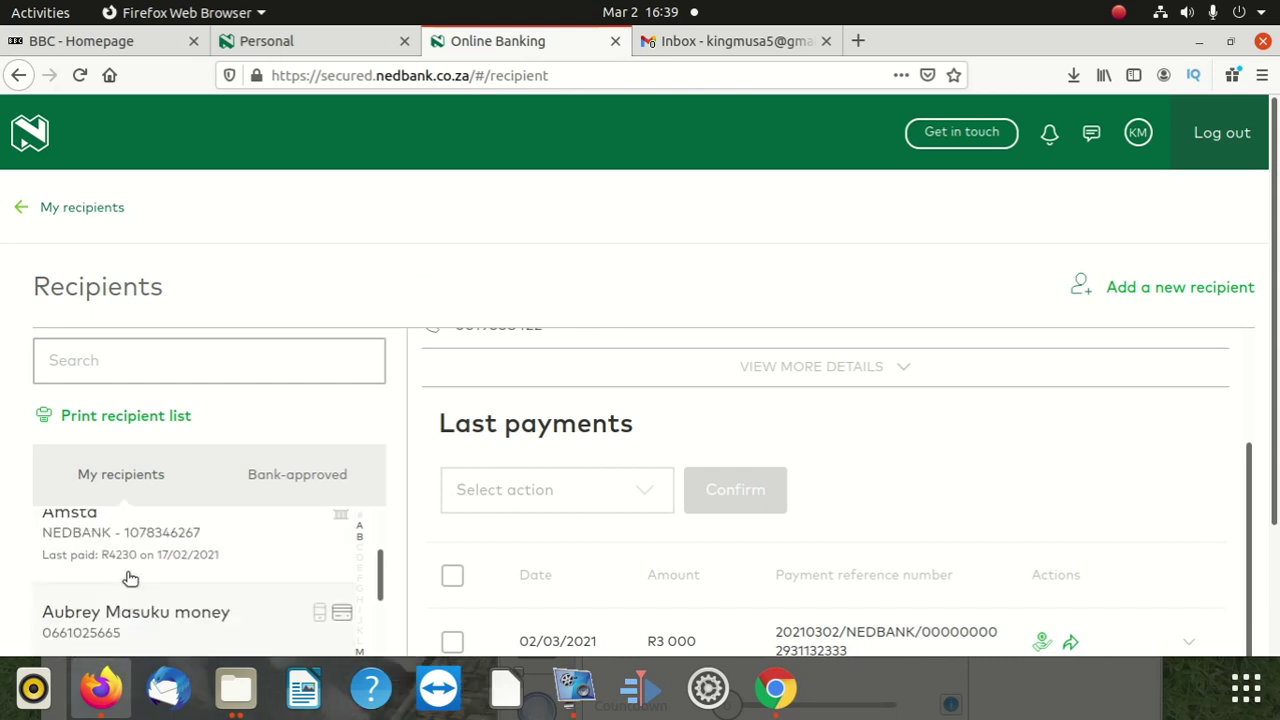
Search the recipients for "amst" and open Amsta's last payments
left_click(115, 362)
type("am")
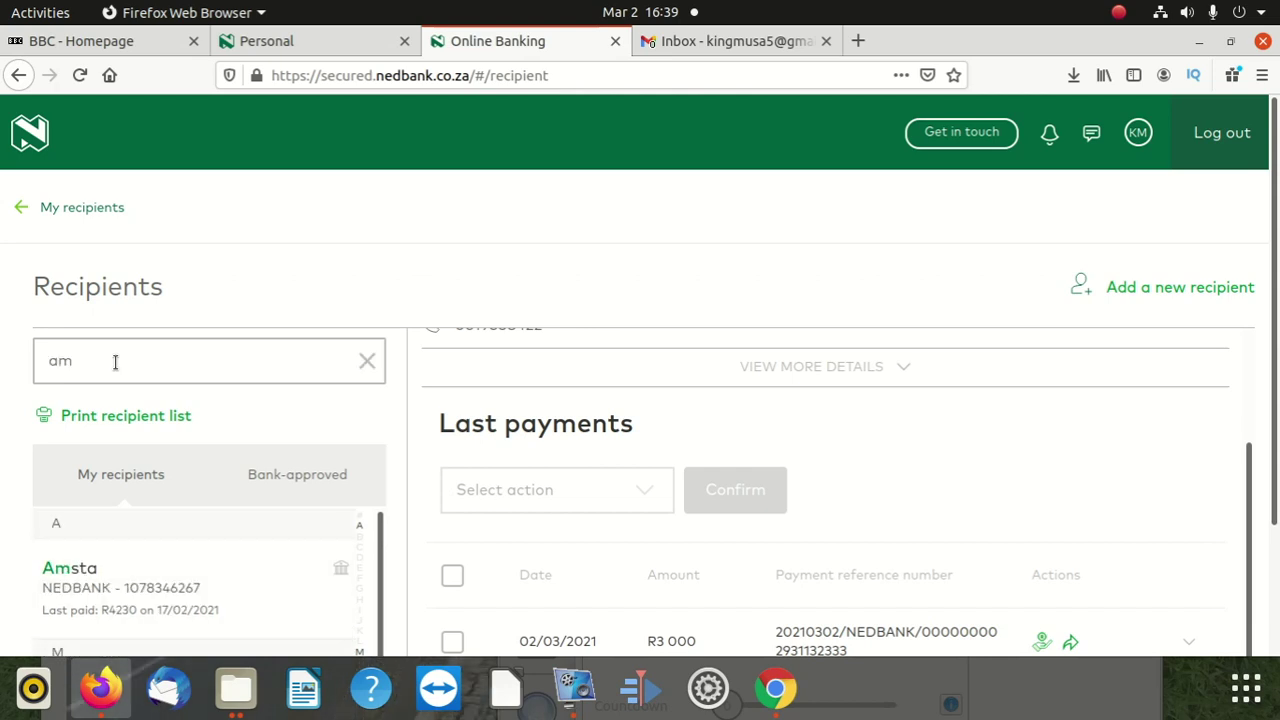
type("st")
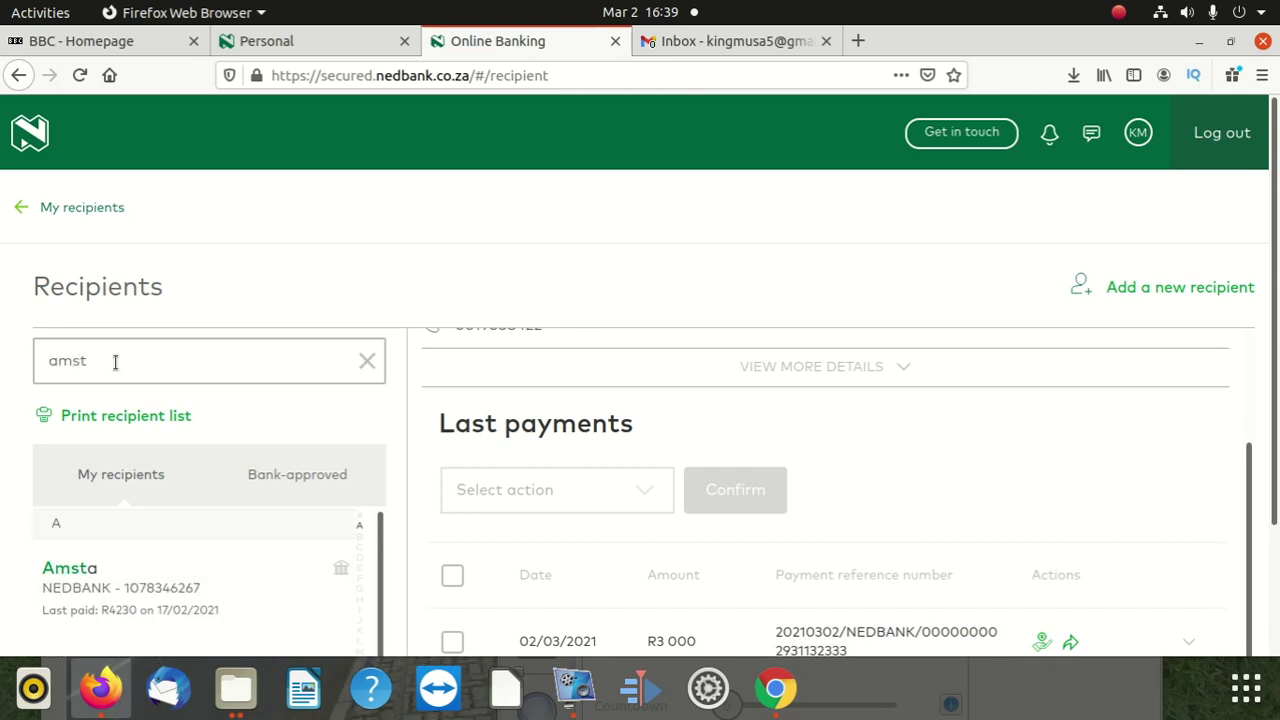
scroll(116, 392, "down", 3)
left_click(158, 440)
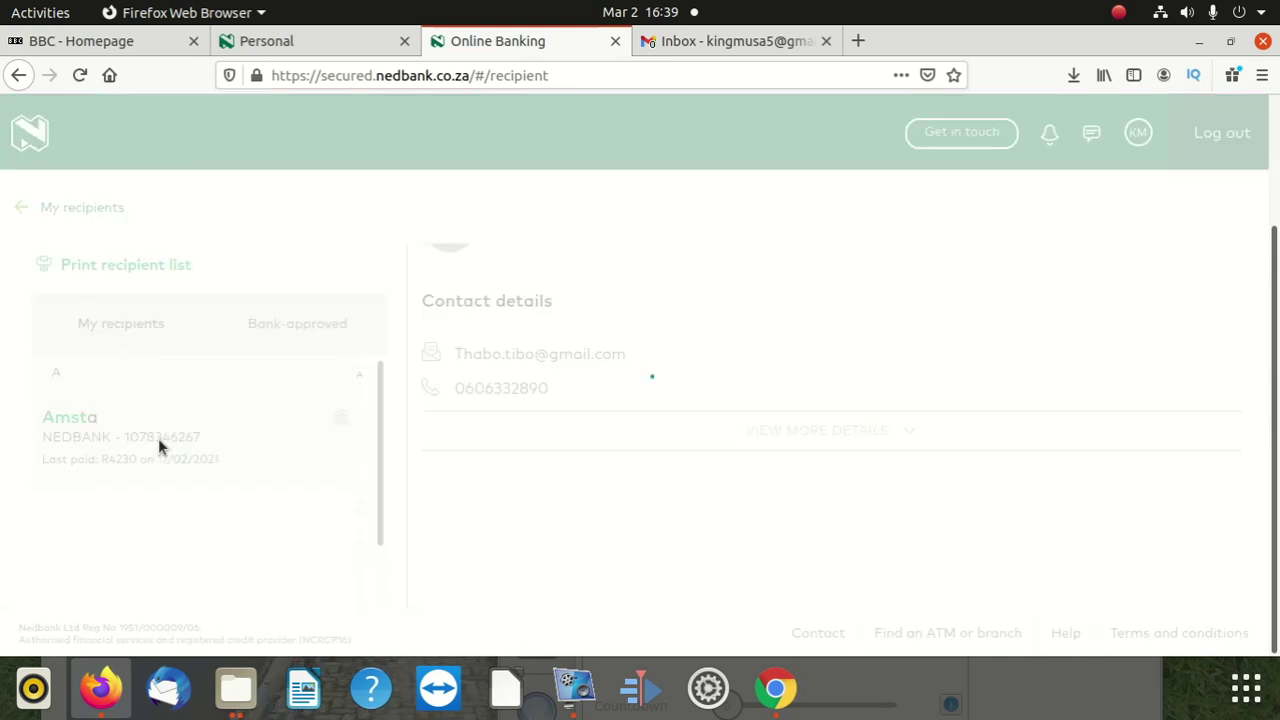
scroll(676, 467, "down", 3)
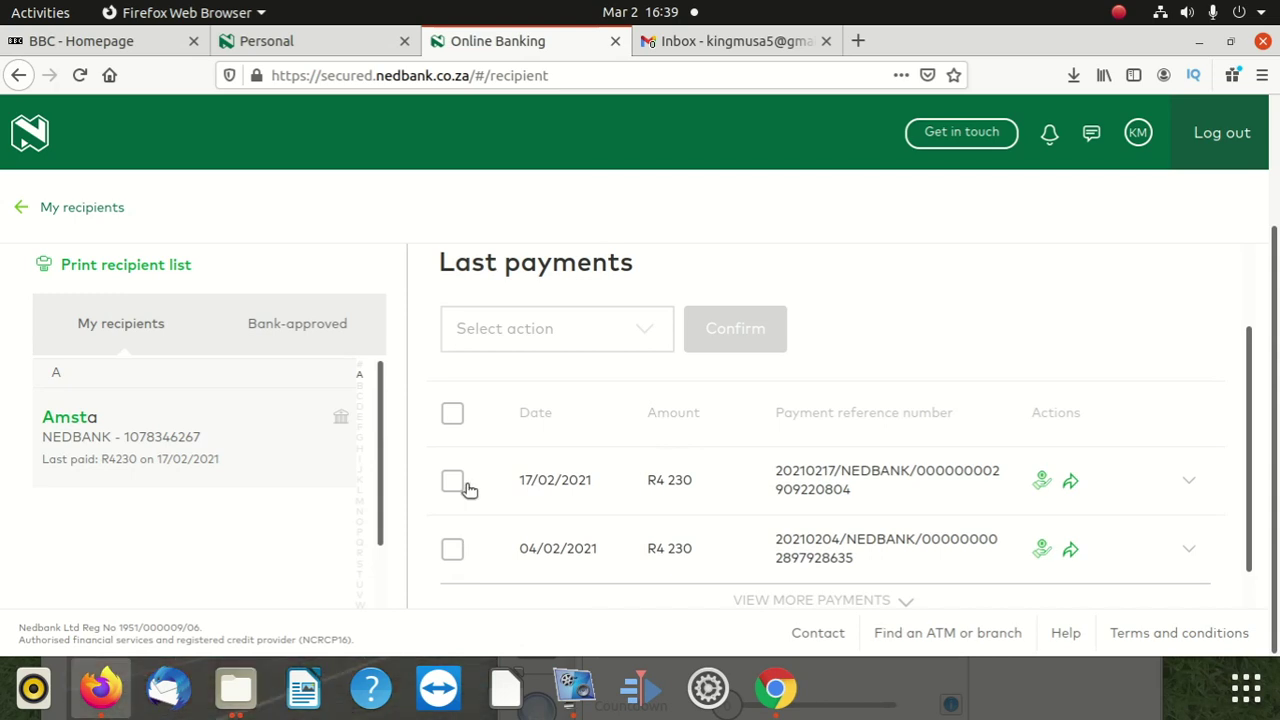
Select the 17/02/2021 payment and run Print record of payment on it
left_click(457, 487)
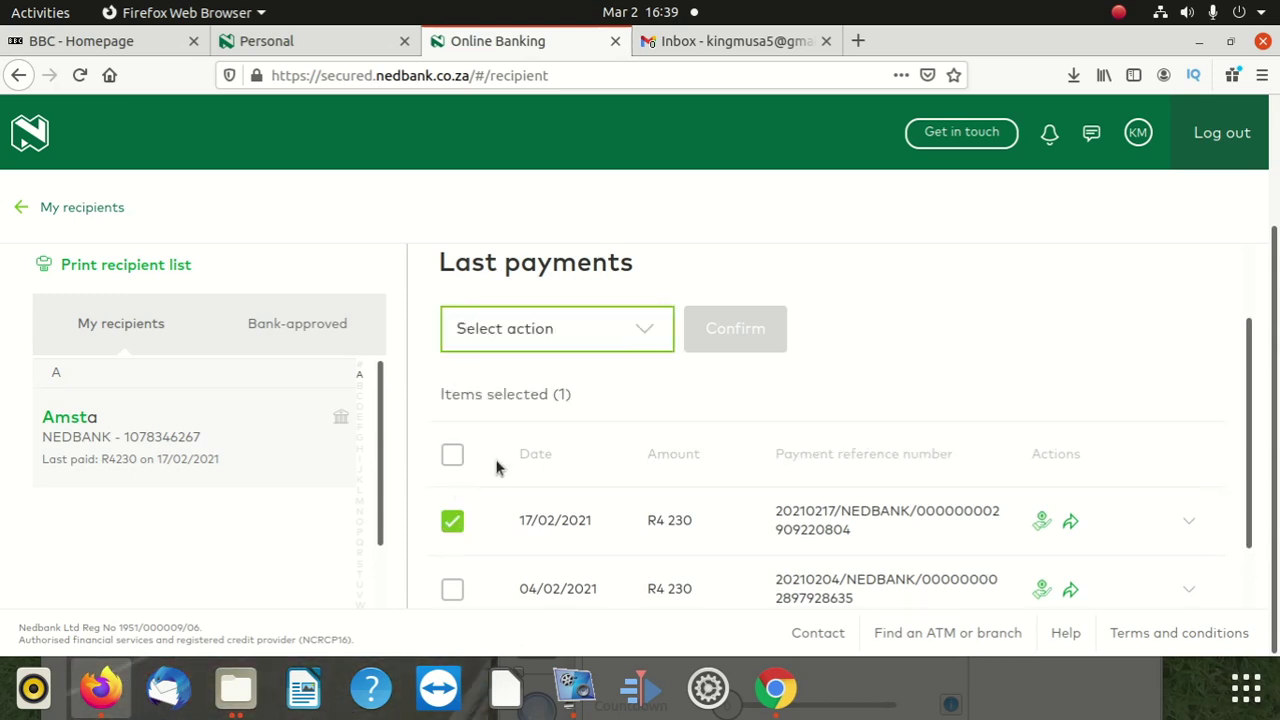
scroll(560, 400, "down", 1)
left_click(626, 284)
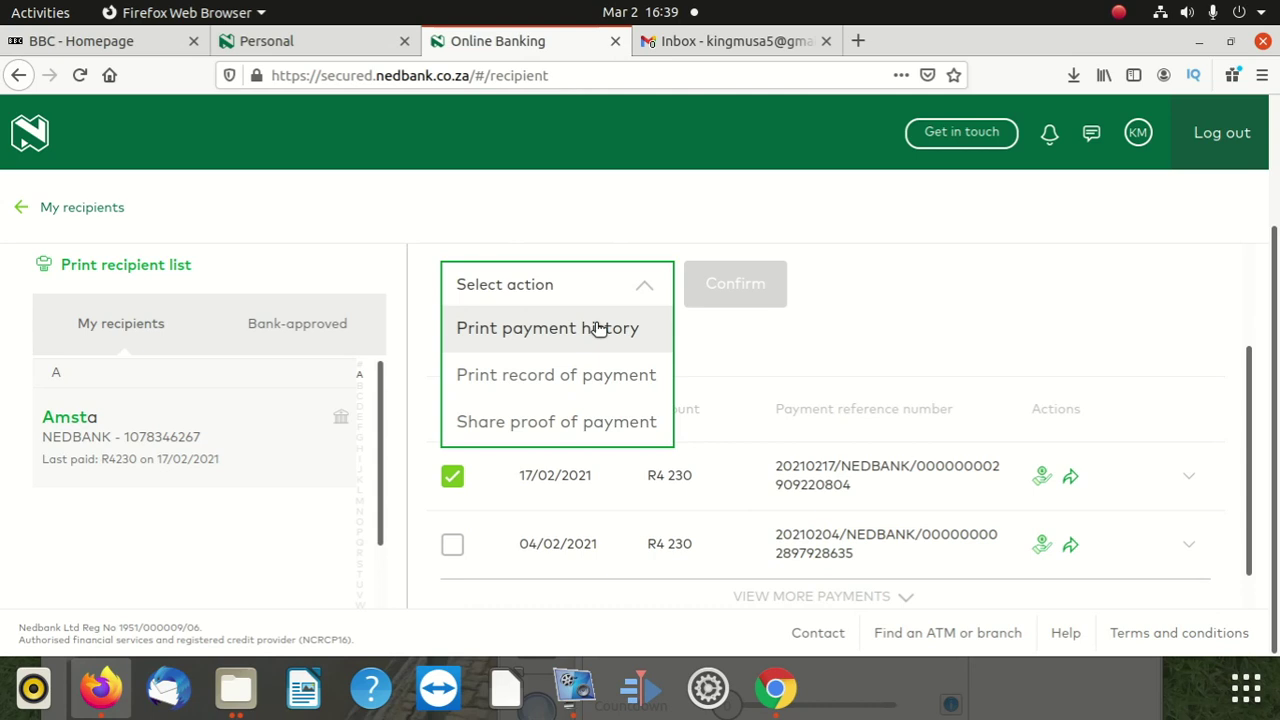
left_click(600, 374)
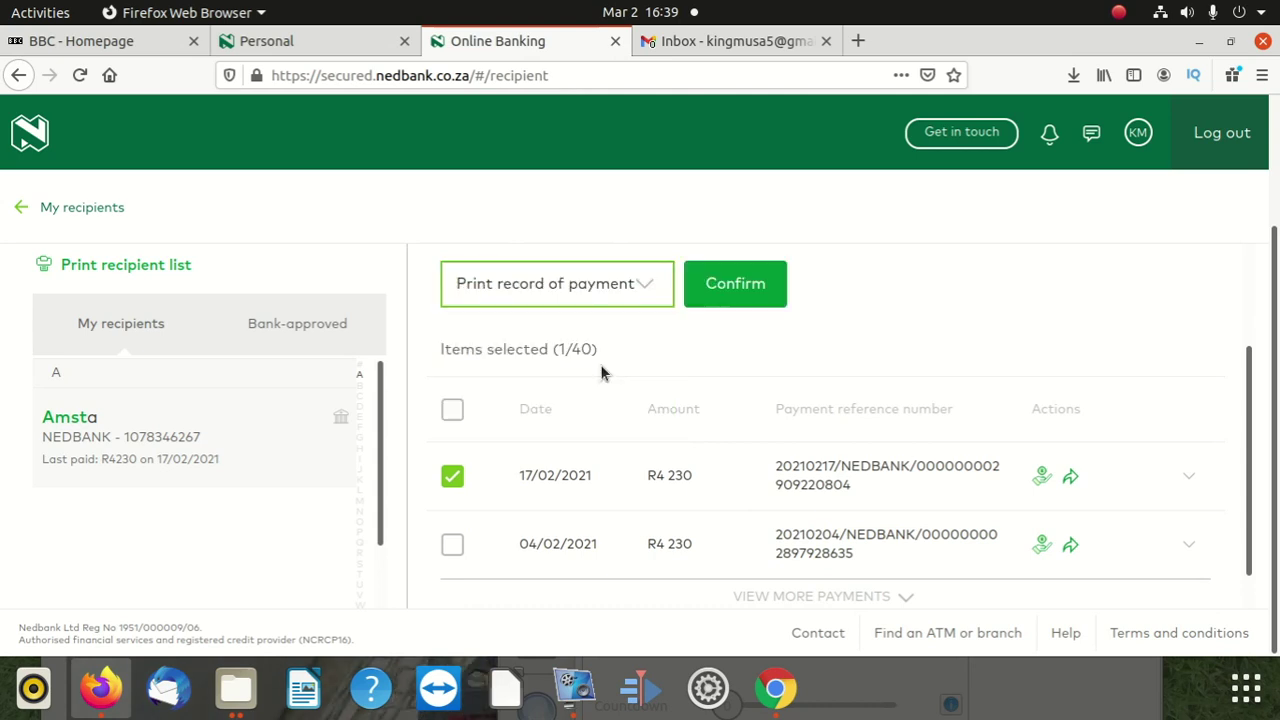
left_click(727, 286)
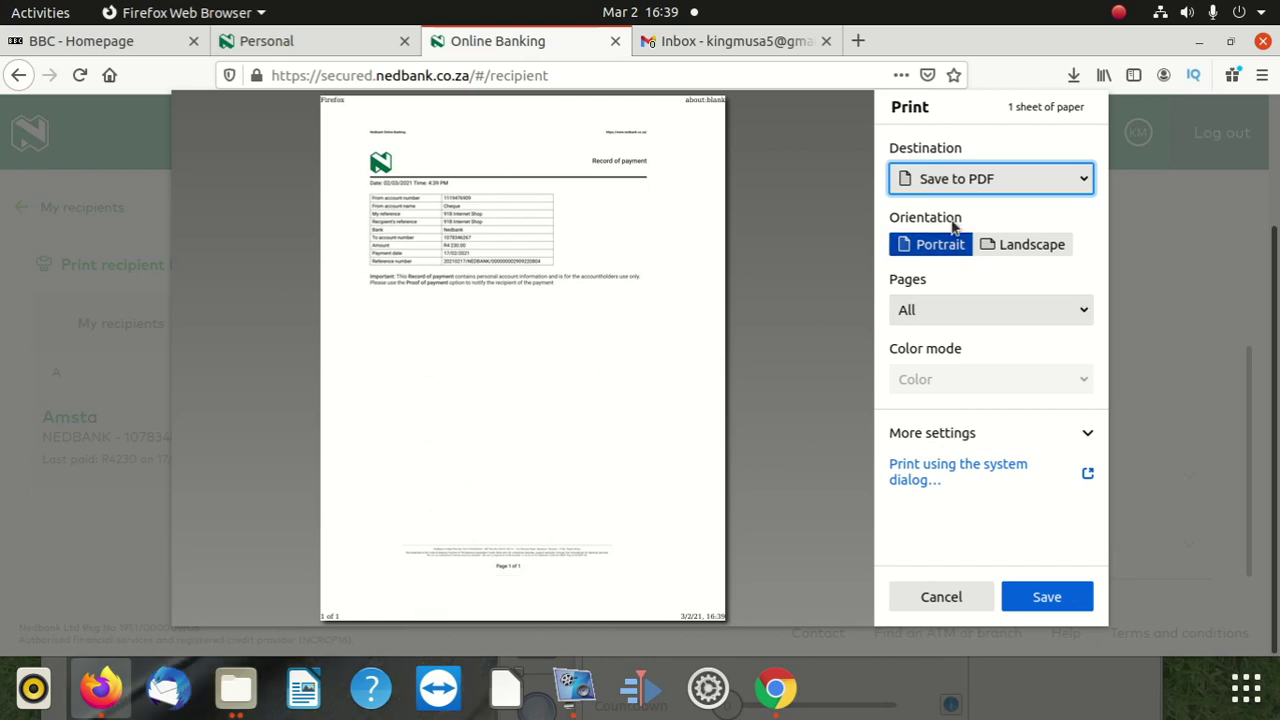
Switch the print destination to the d-Copia-283MF printer and back to Save to PDF
left_click(933, 184)
left_click(925, 244)
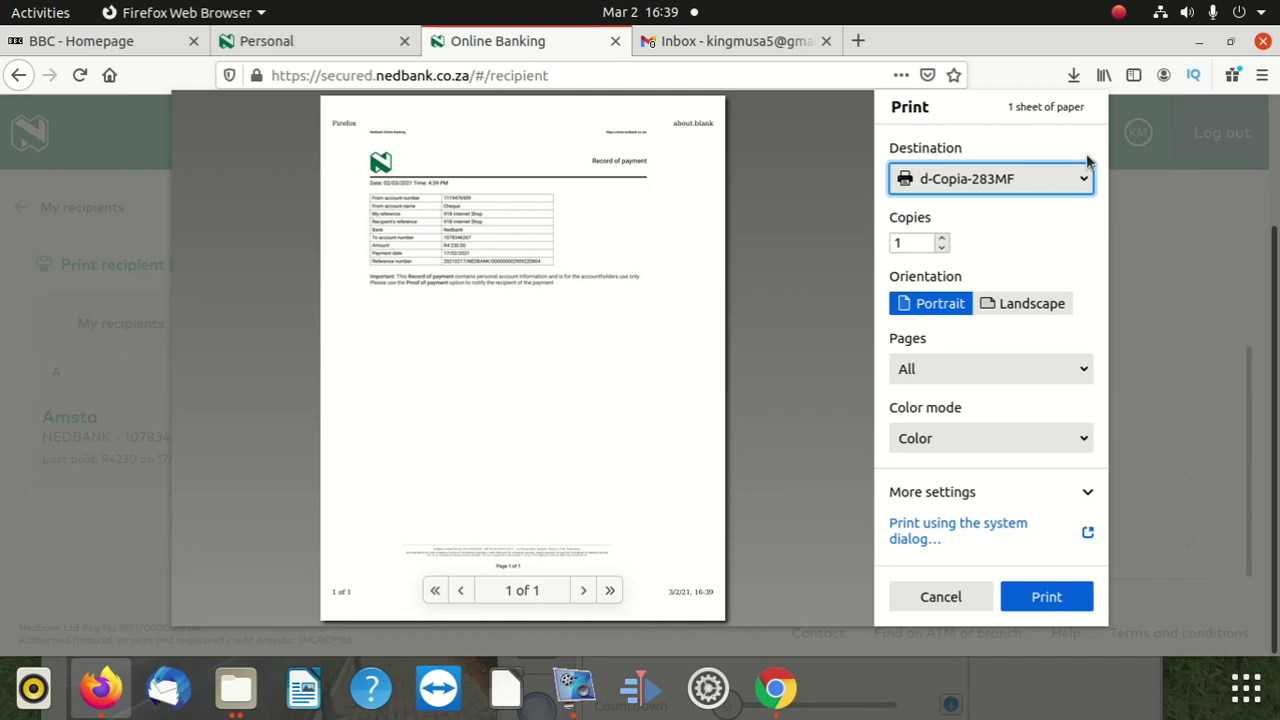
left_click(985, 182)
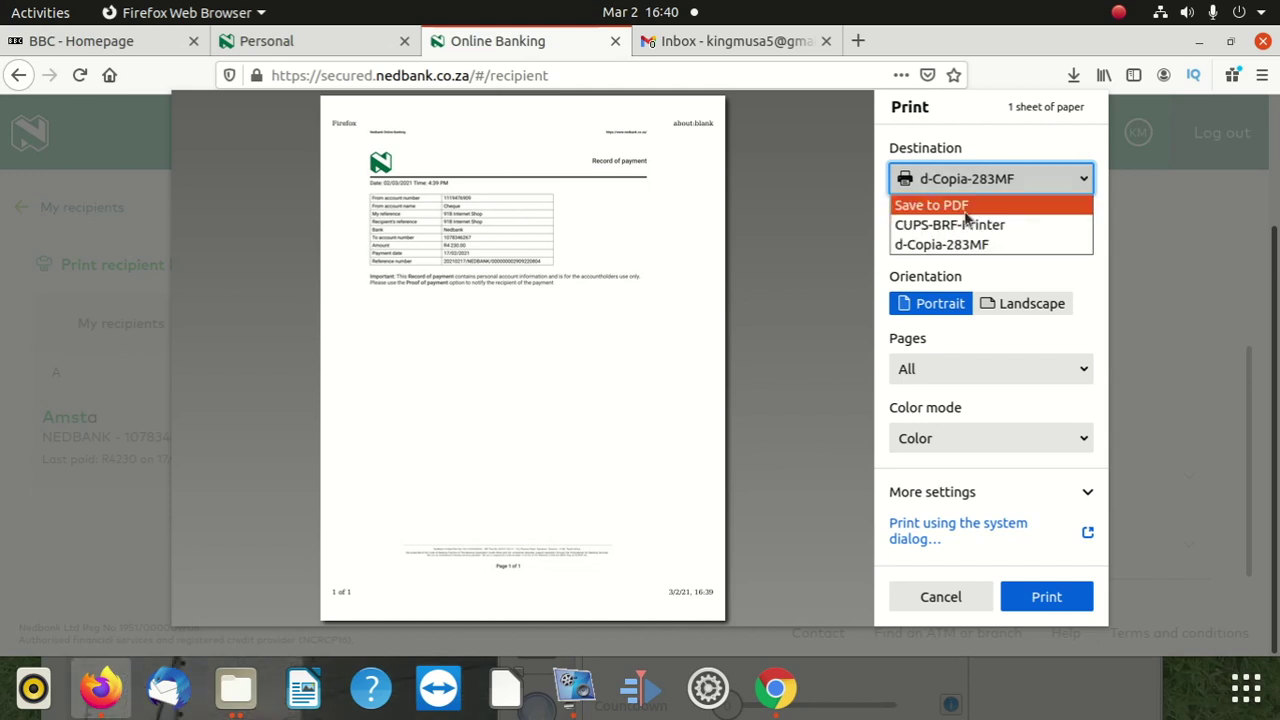
left_click(960, 204)
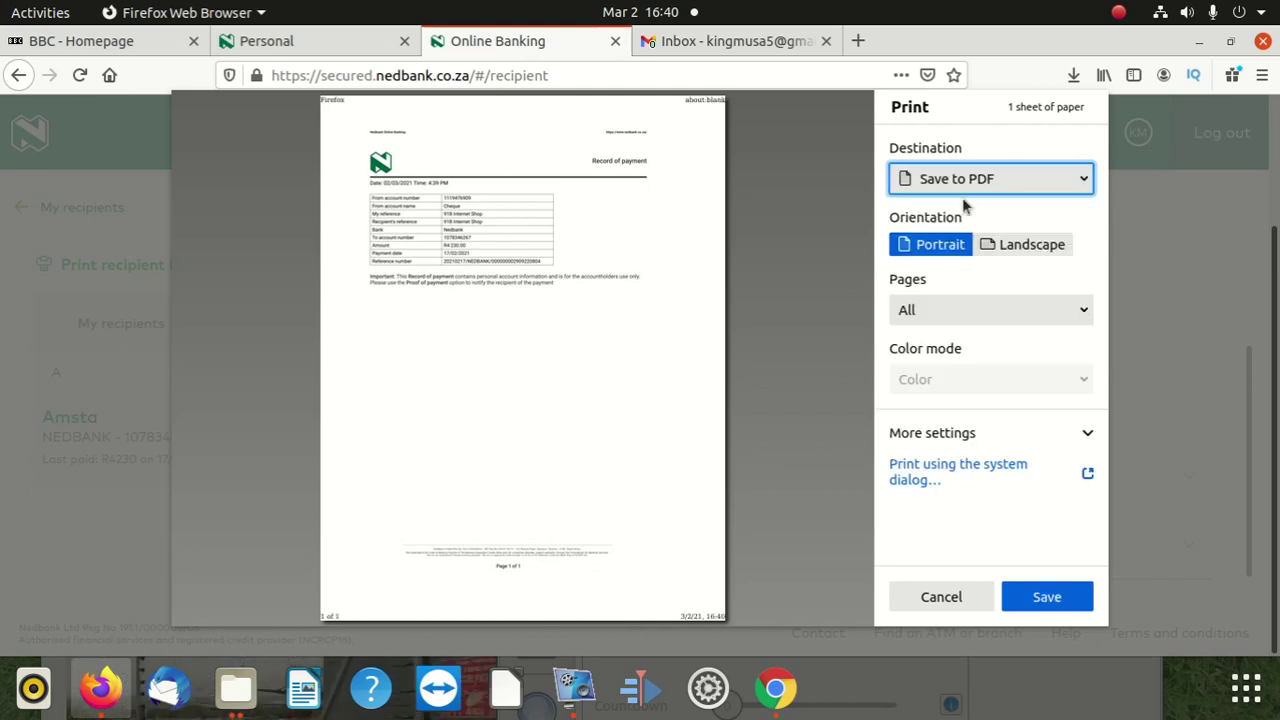
Save the record of payment as 17-02-2021.pdf in the Downloads folder
left_click(1046, 598)
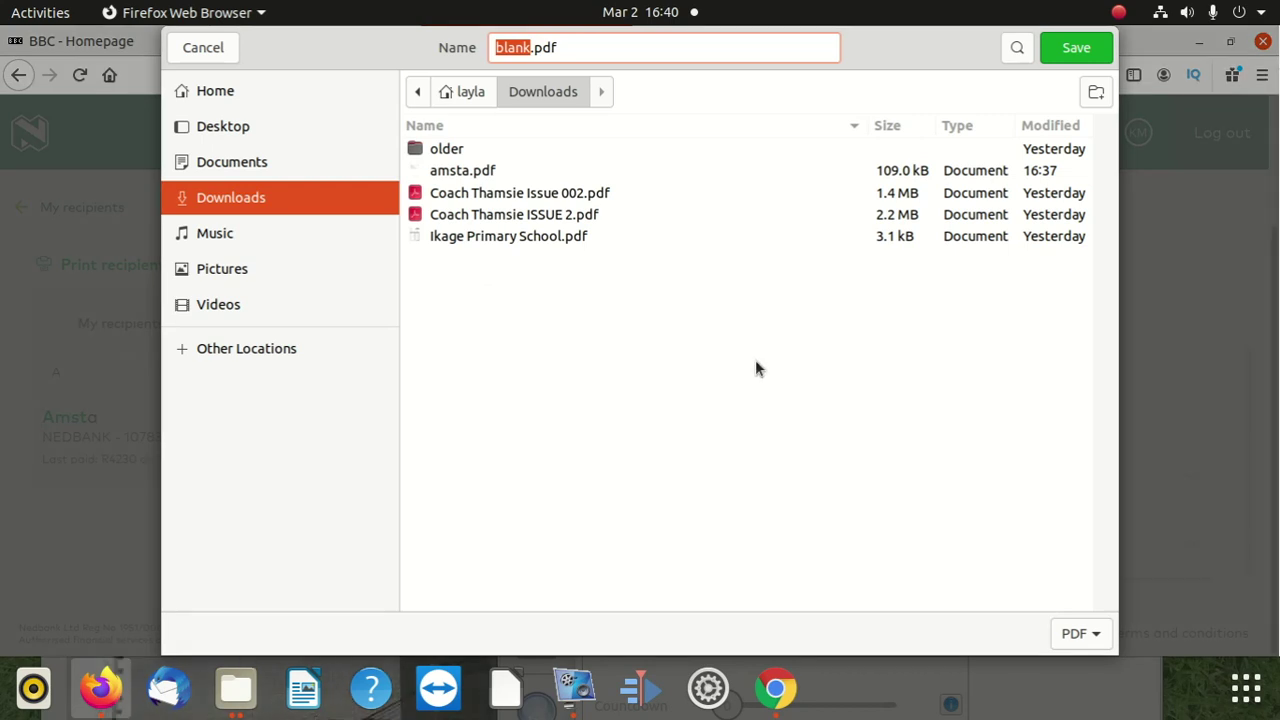
type("17")
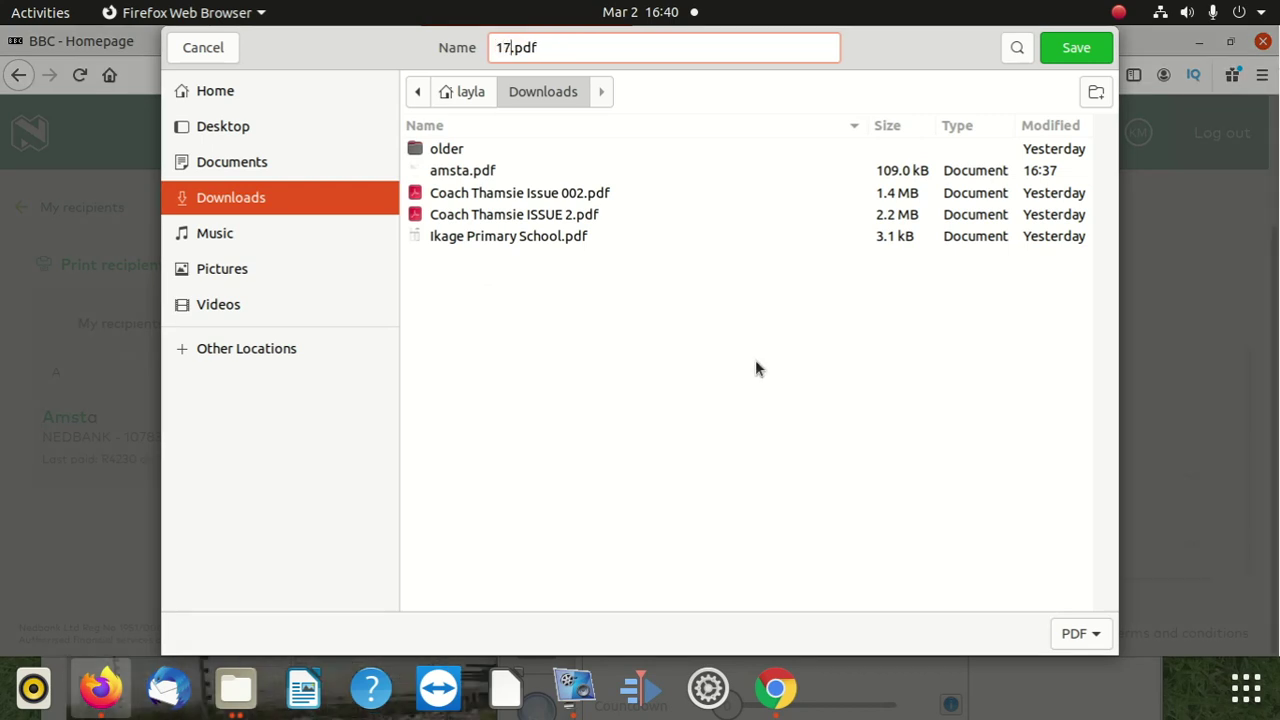
type("-0")
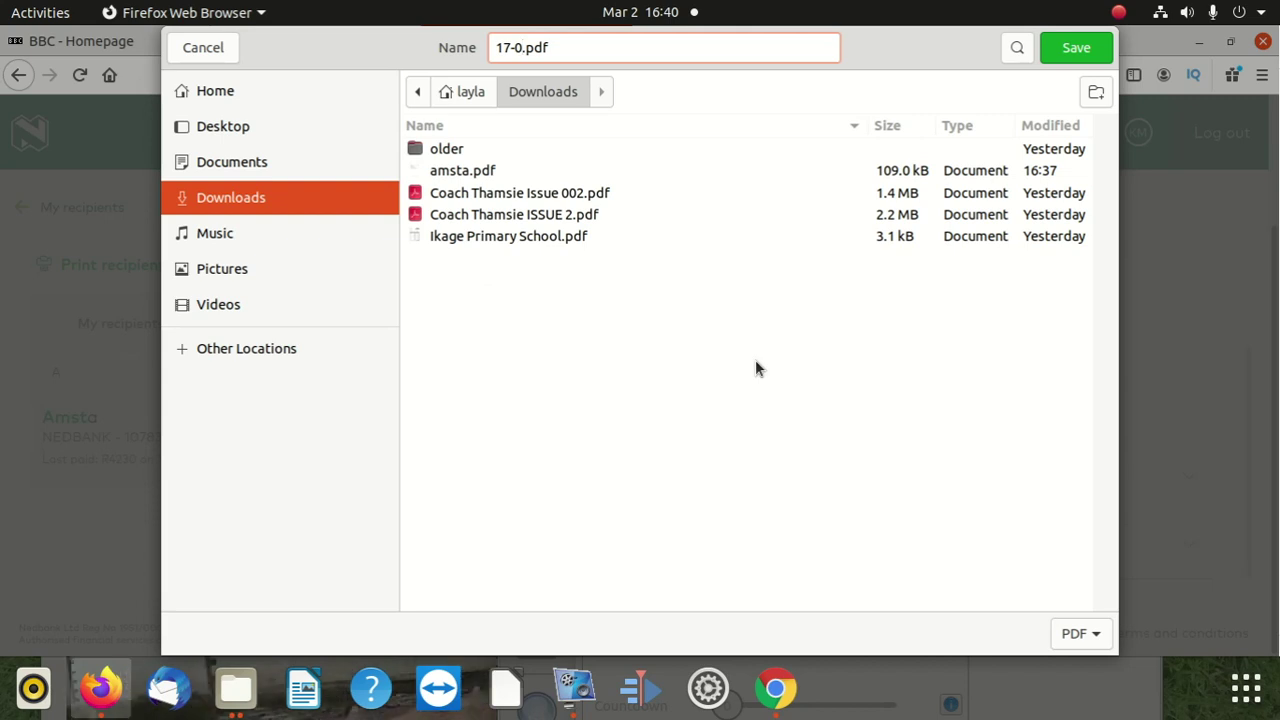
type("2-2")
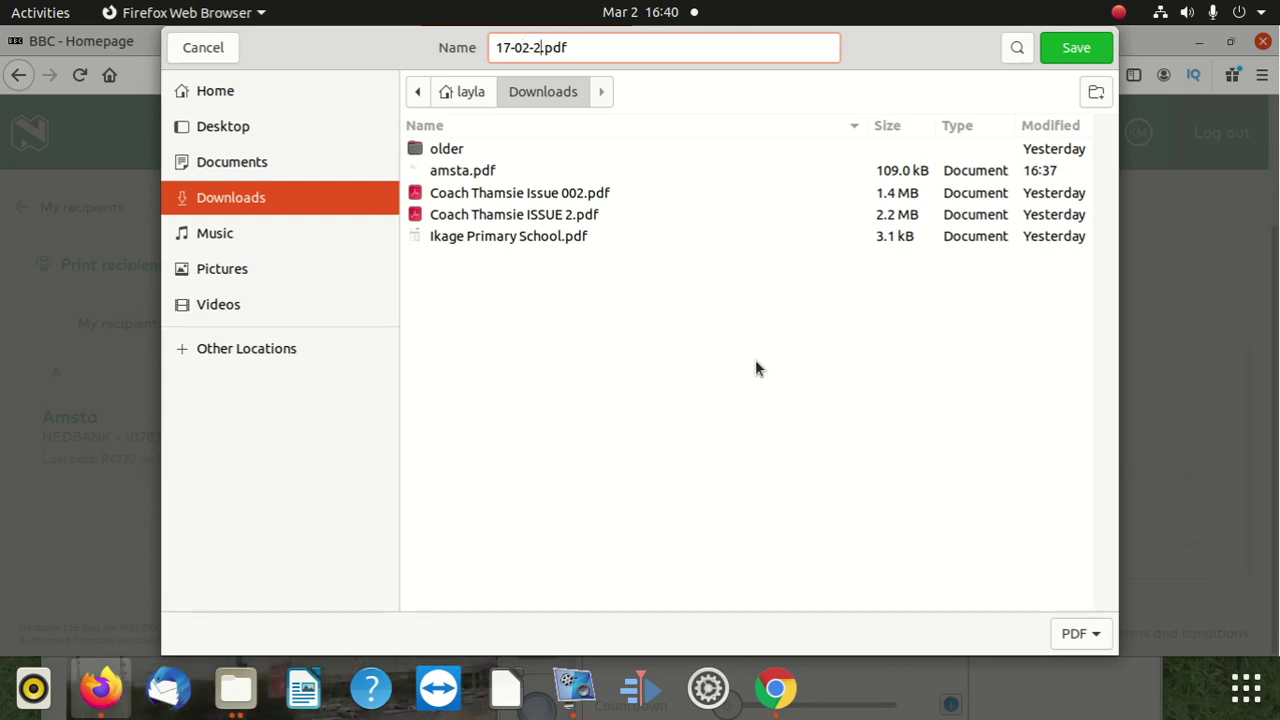
type("022")
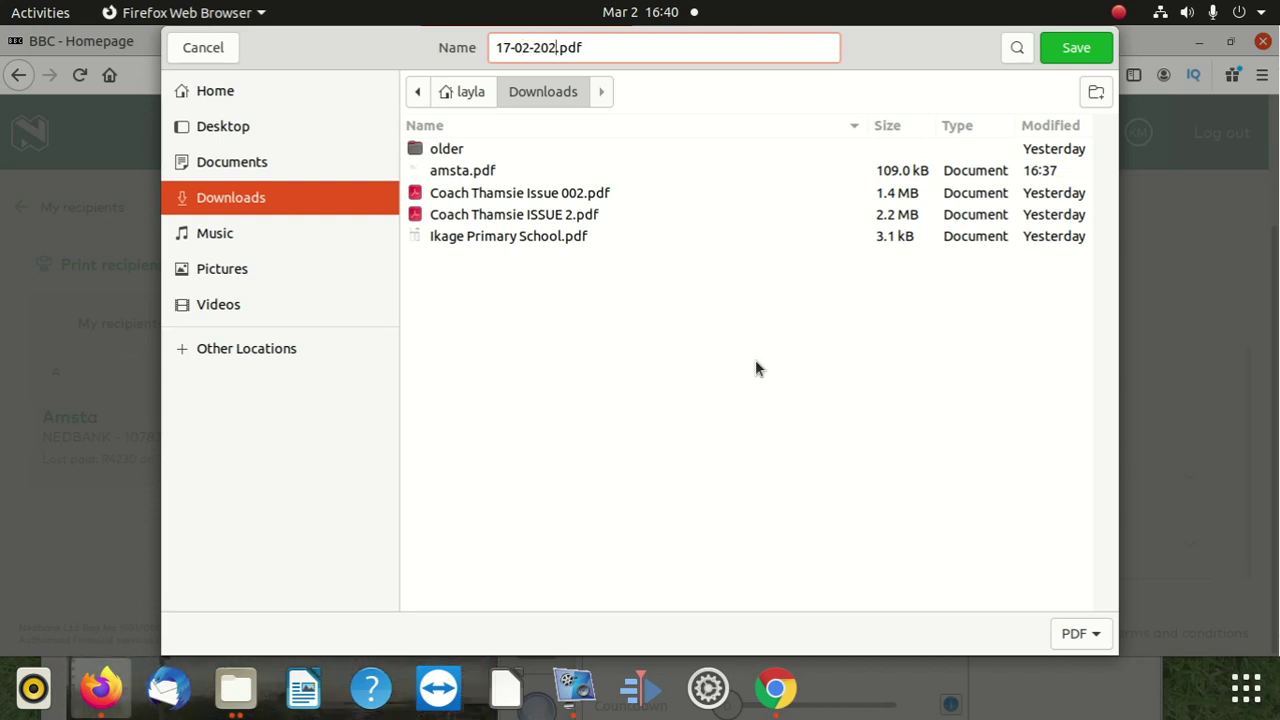
key("BackSpace")
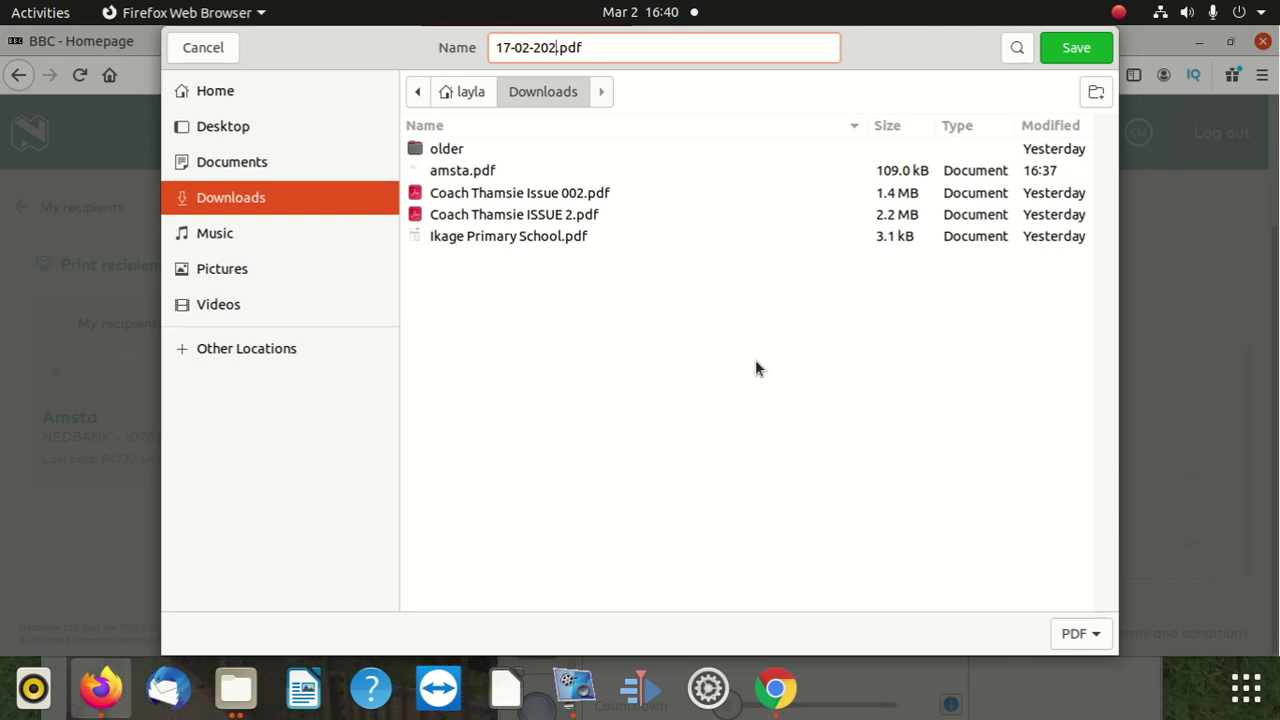
type("1")
left_click(1080, 50)
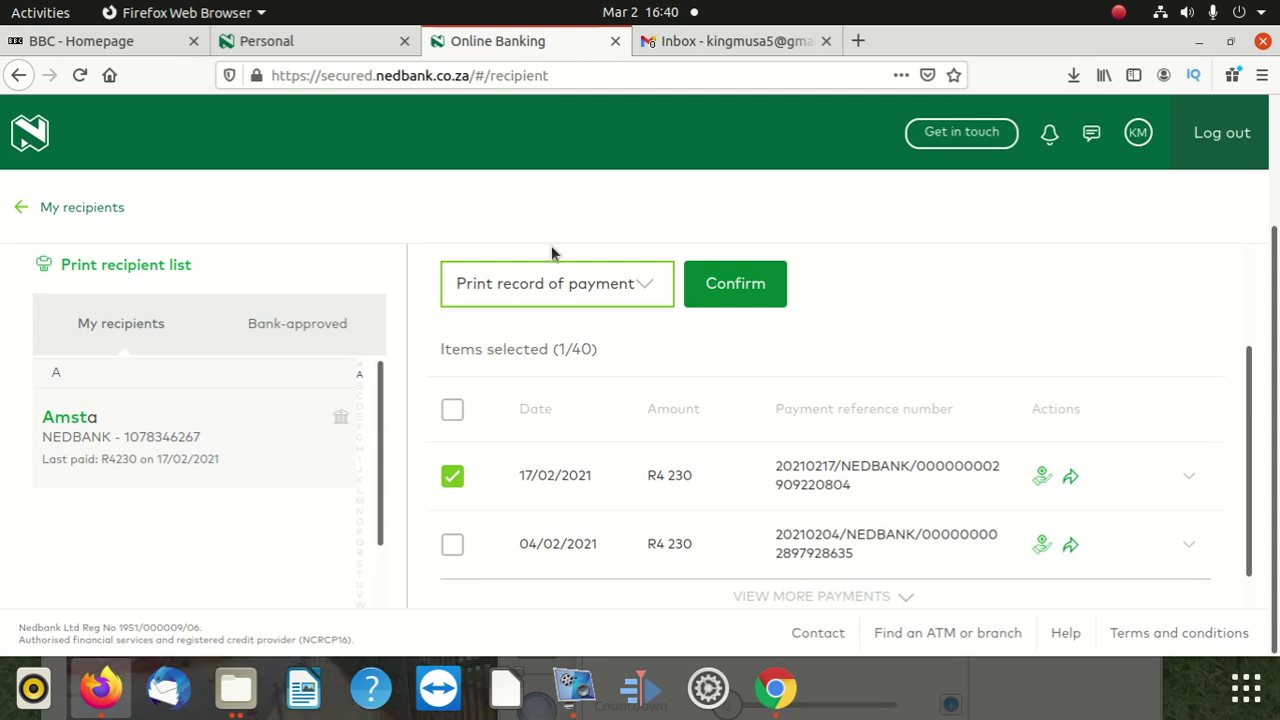
Select only the 04/02/2021 payment and run Print payment history on it
left_click(649, 291)
left_click(481, 485)
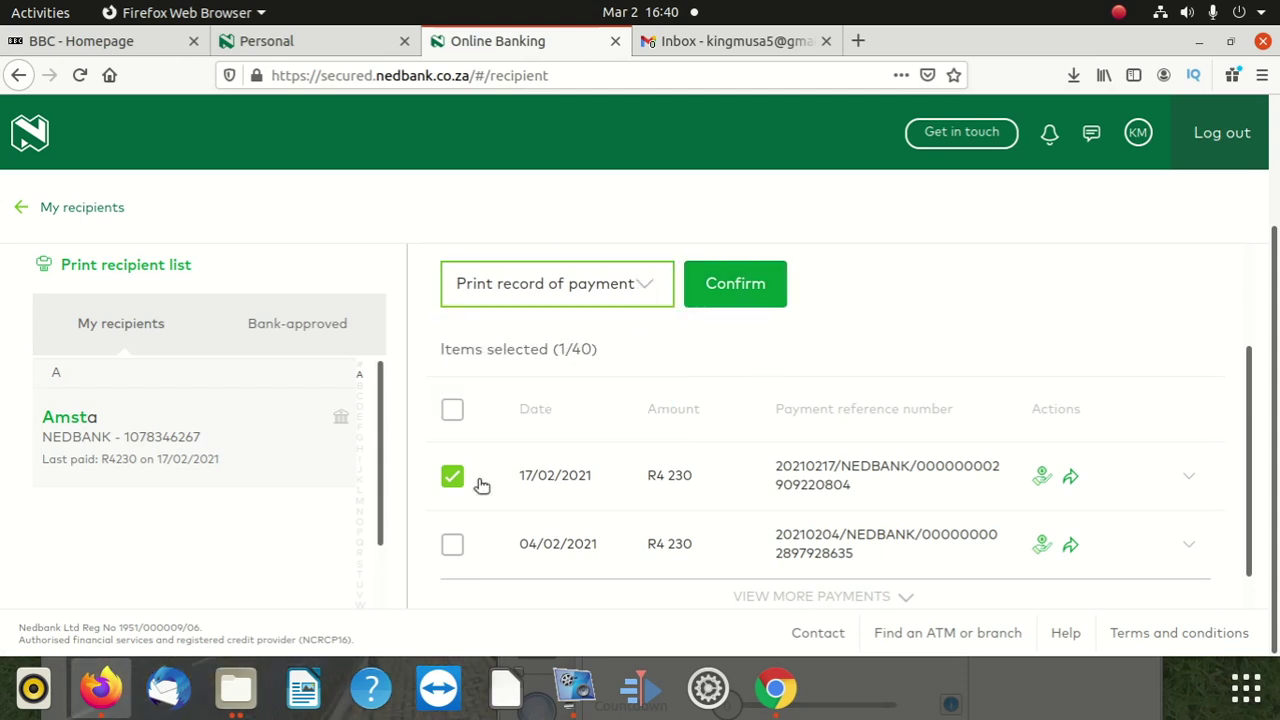
left_click(449, 548)
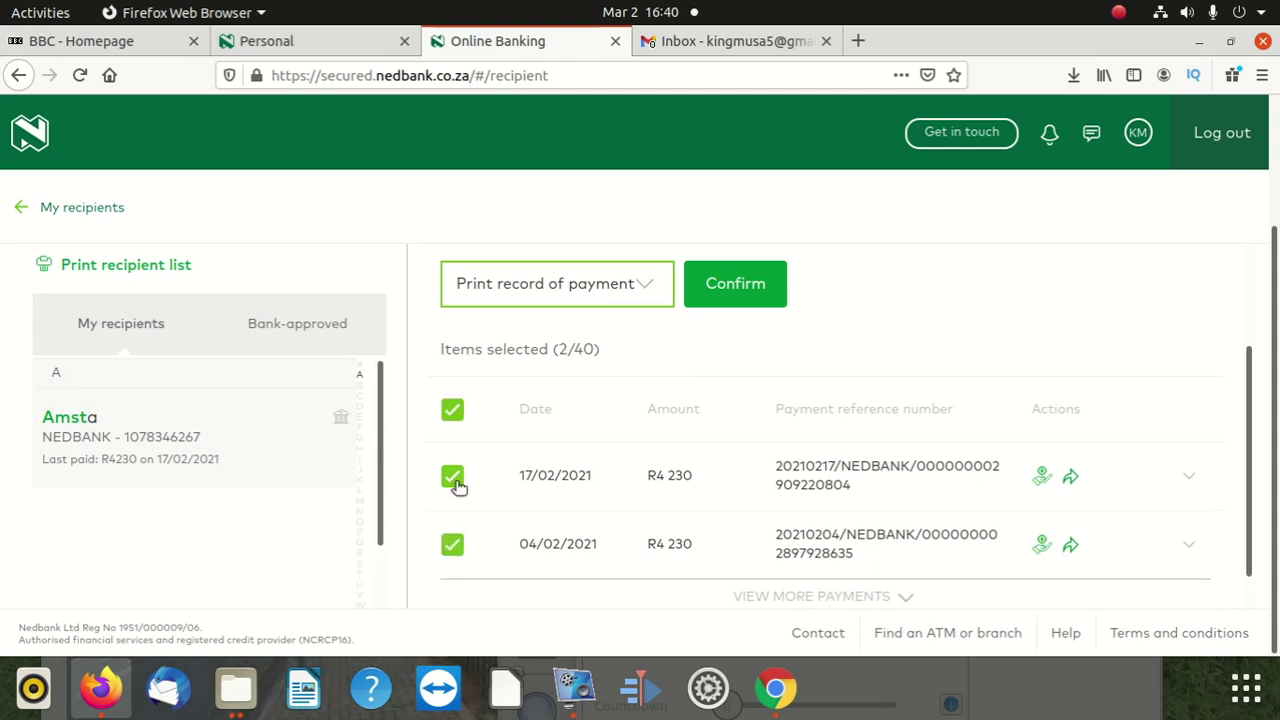
left_click(452, 477)
left_click(570, 281)
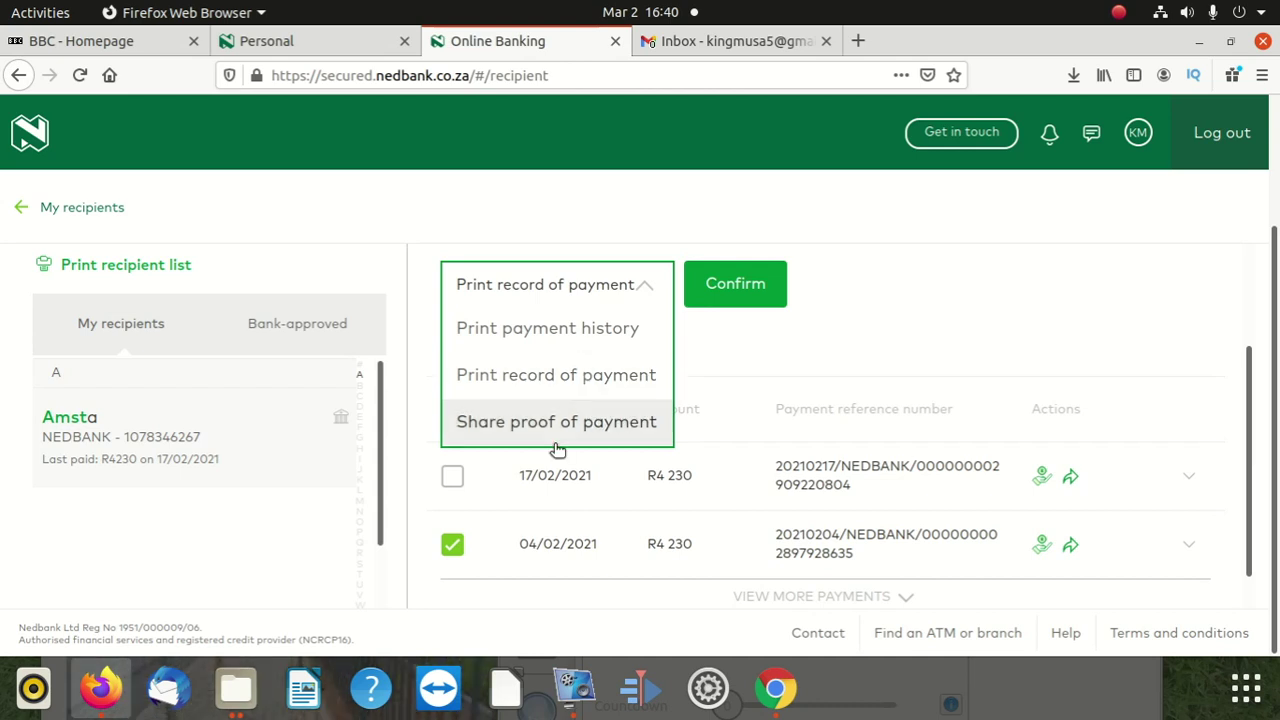
left_click(606, 329)
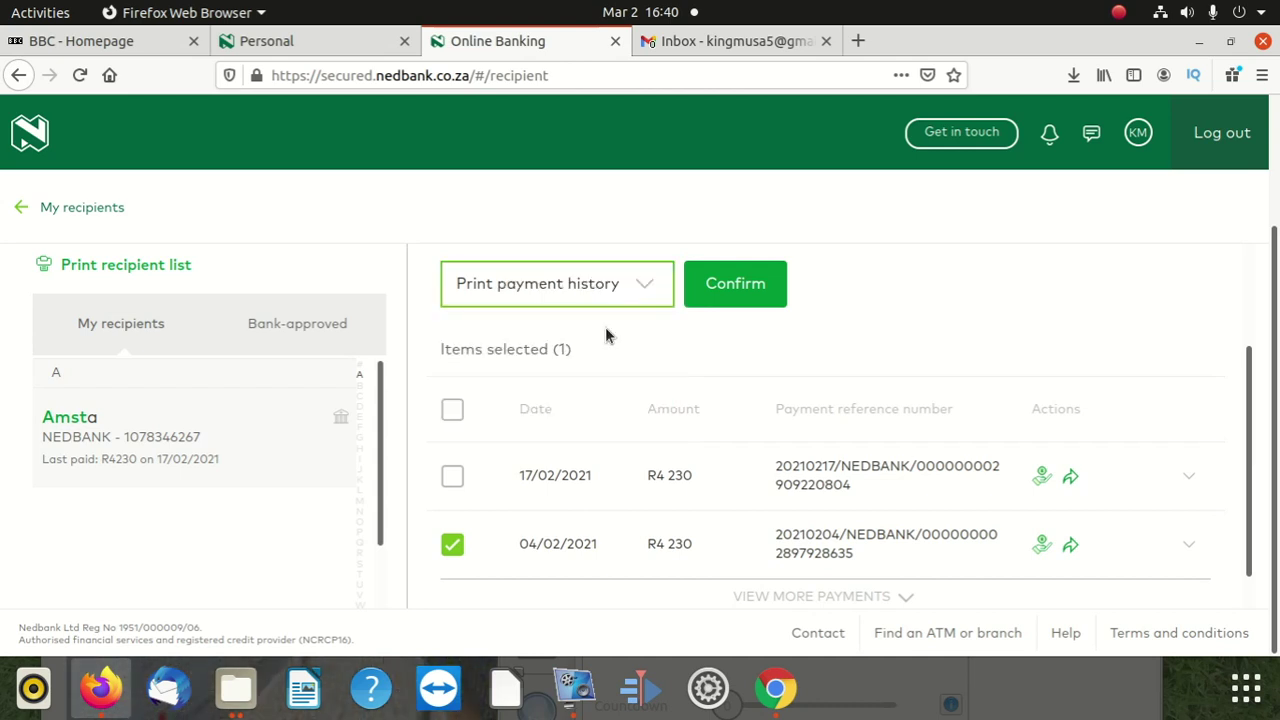
left_click(716, 284)
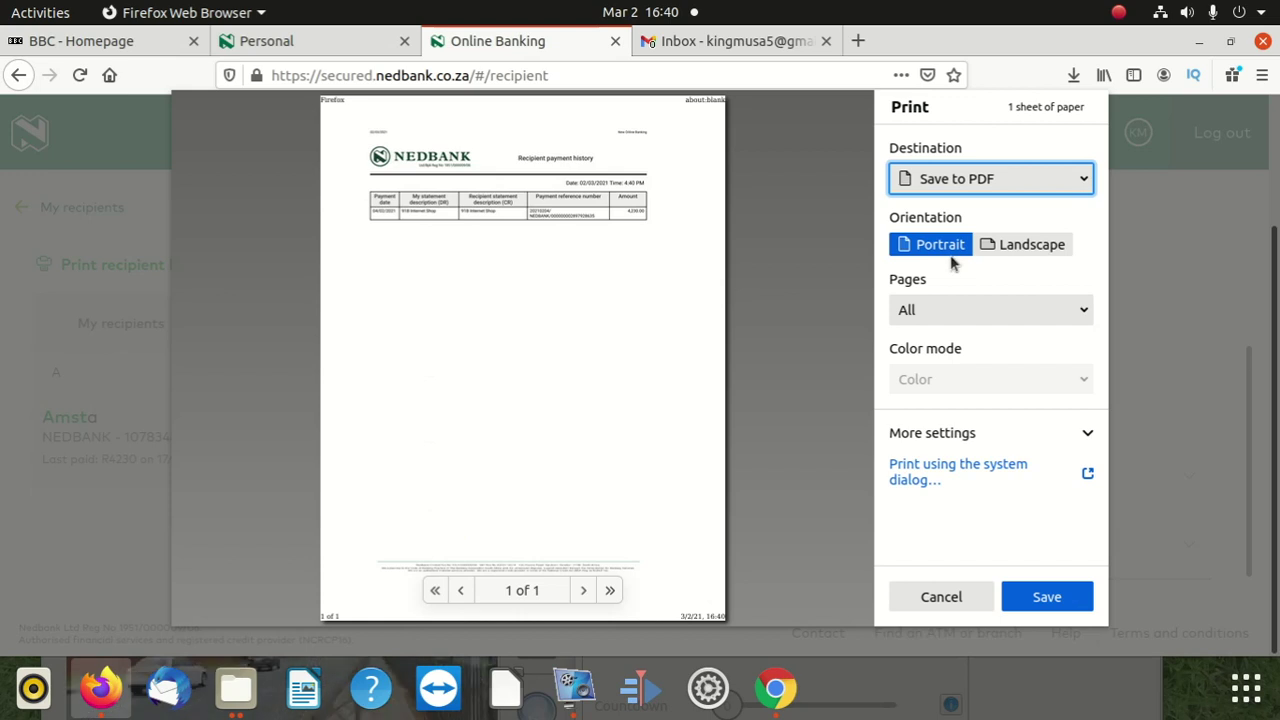
Keep Save to PDF as the destination and save the payment history as 03-02-2021.pdf in the Downloads folder
left_click(975, 190)
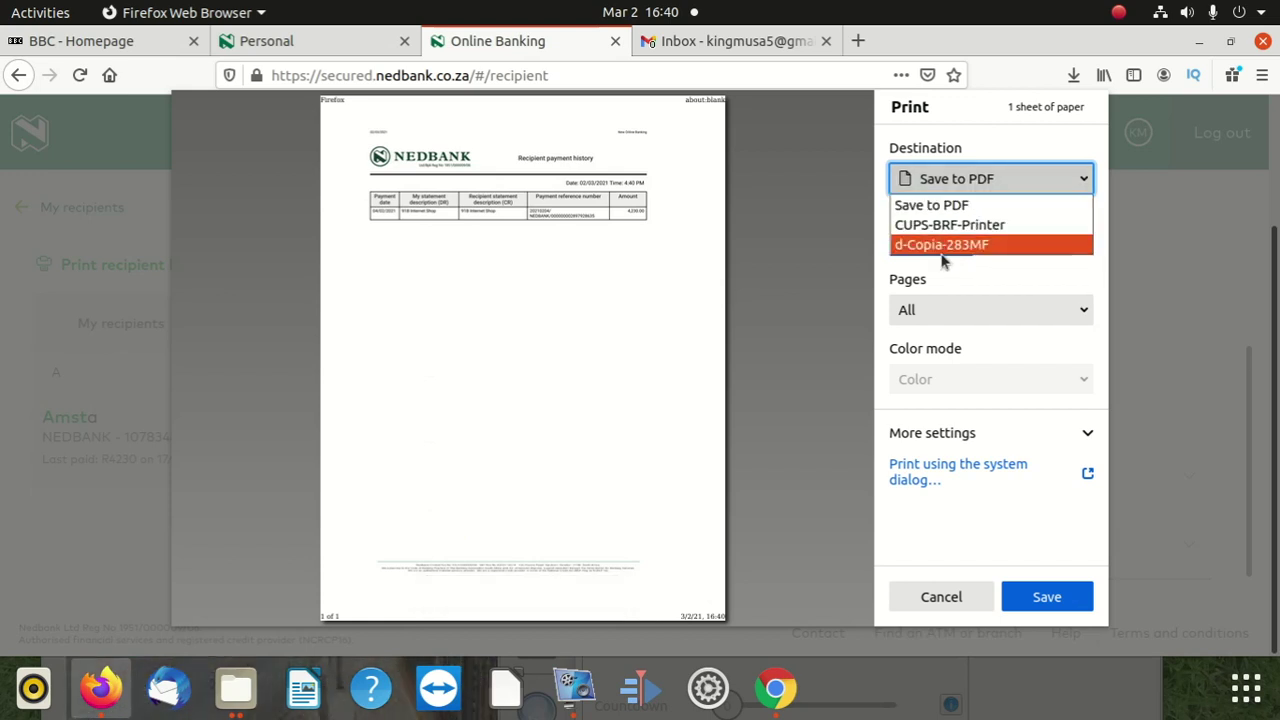
left_click(966, 180)
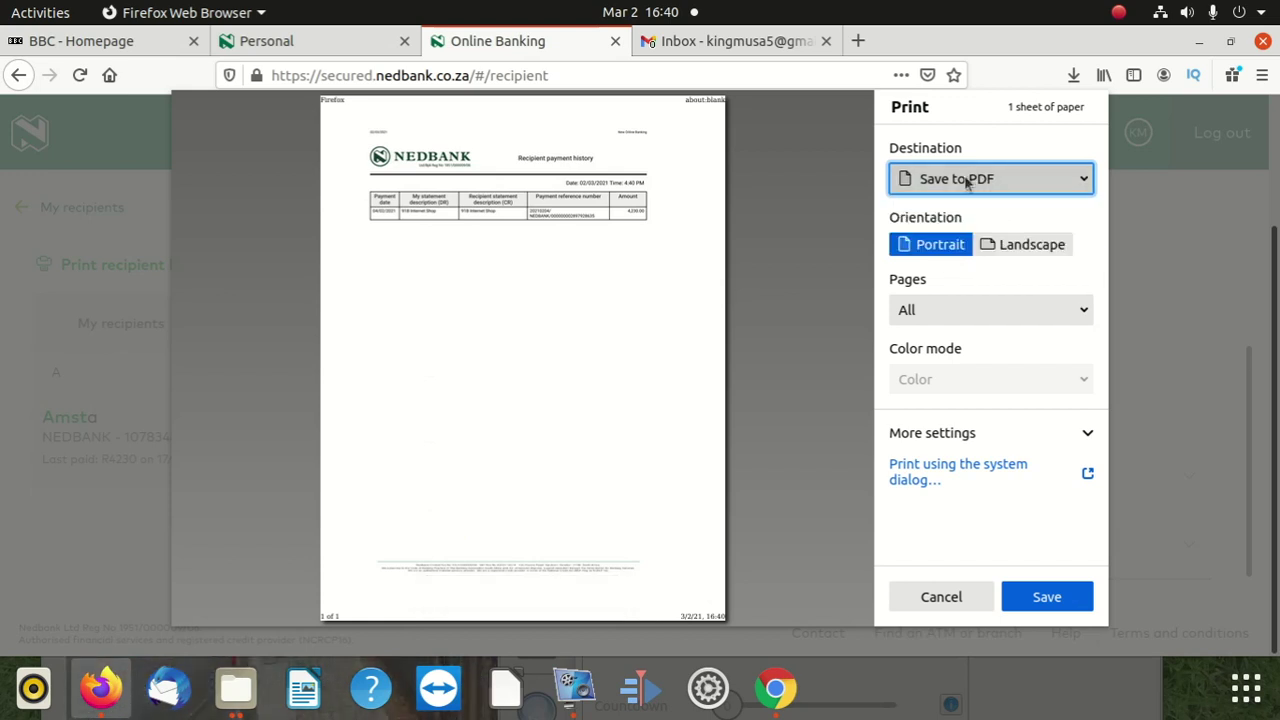
left_click(1056, 600)
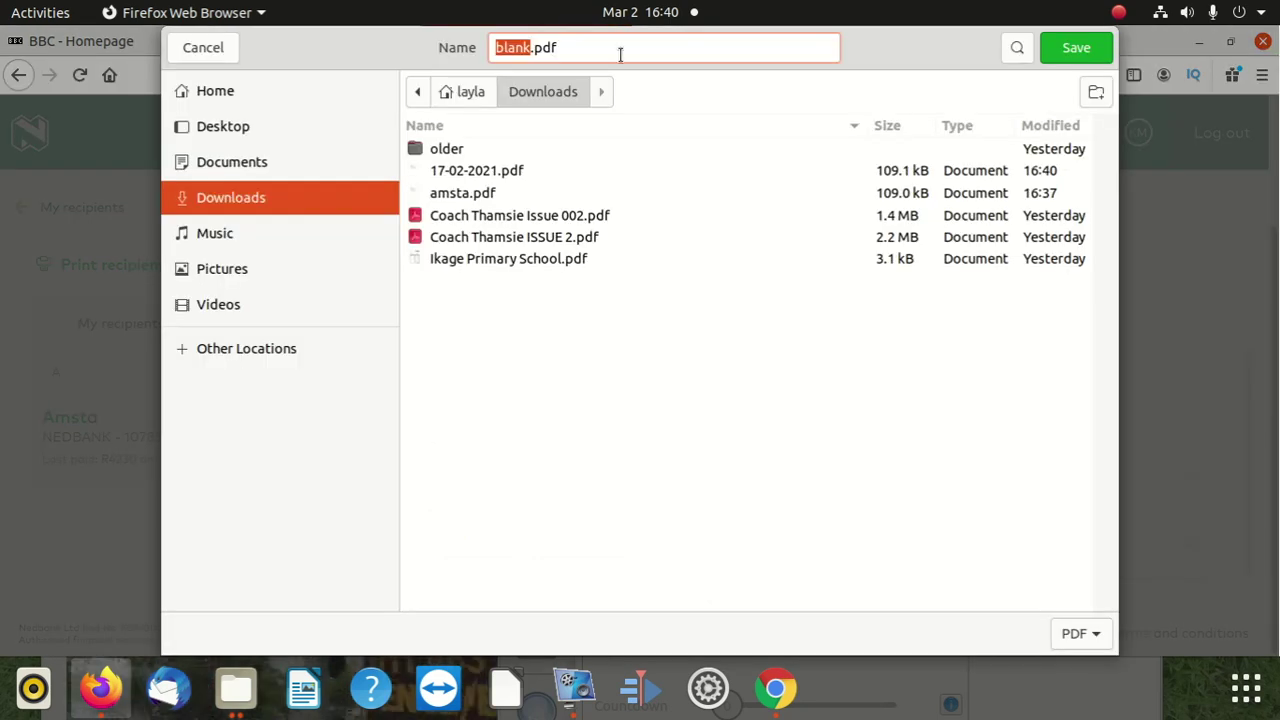
type("02-02")
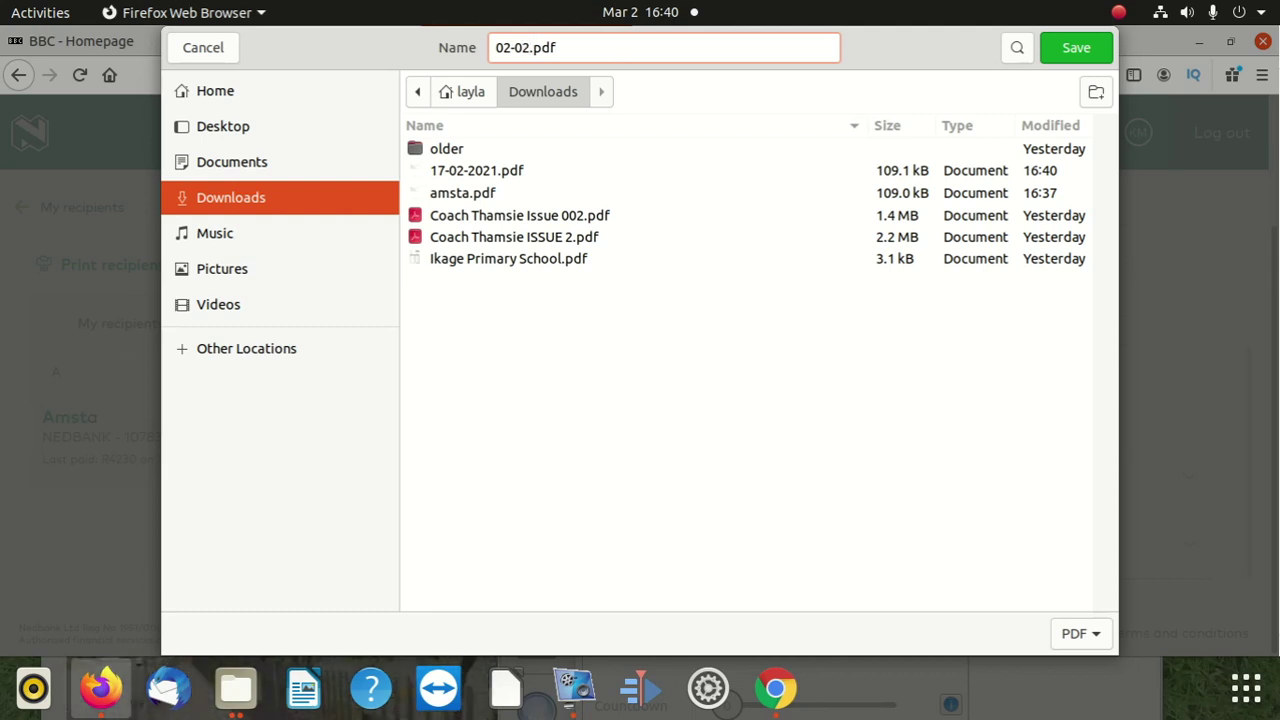
key("BackSpace")
key("BackSpace")
key("BackSpace")
key("BackSpace")
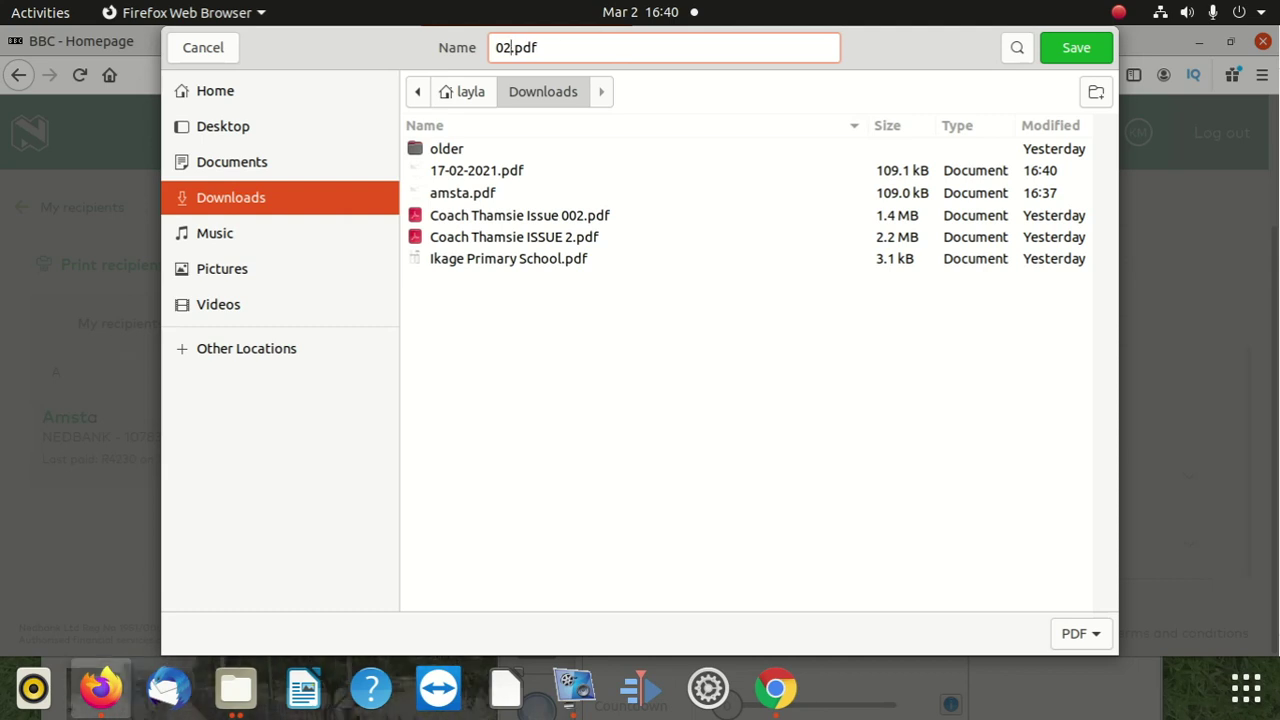
type("3-02-")
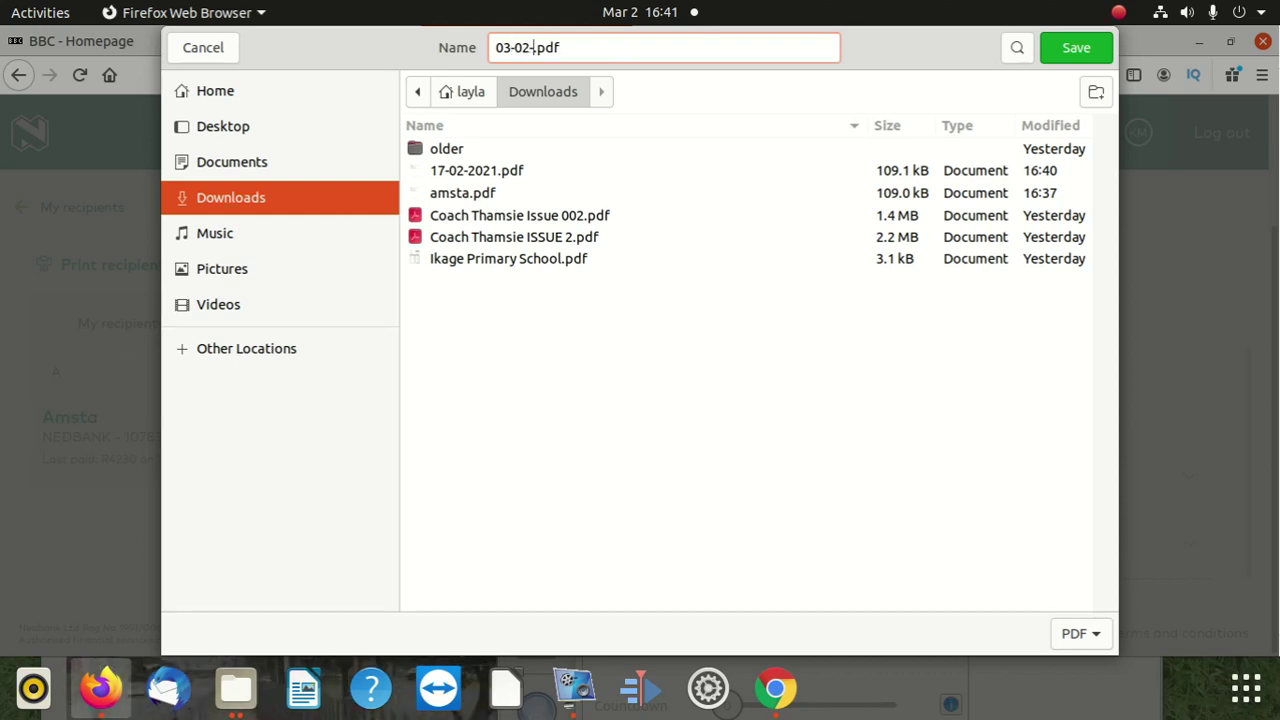
type("2021")
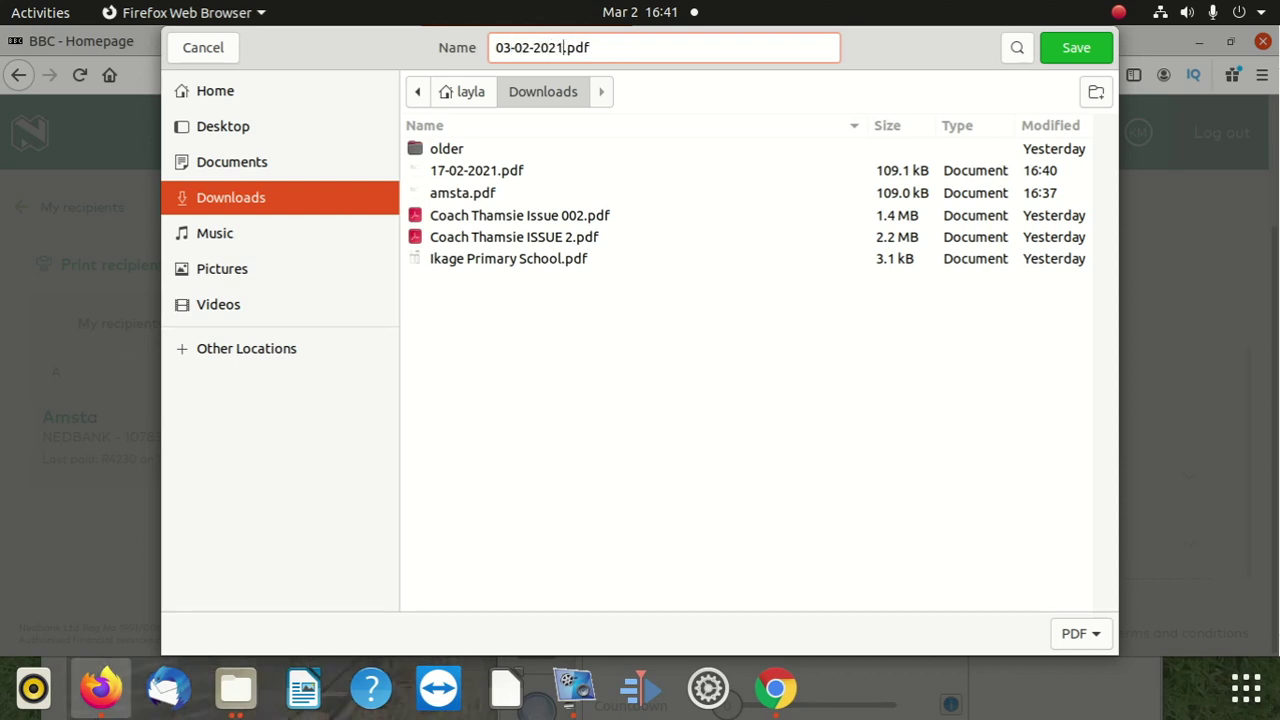
left_click(1076, 47)
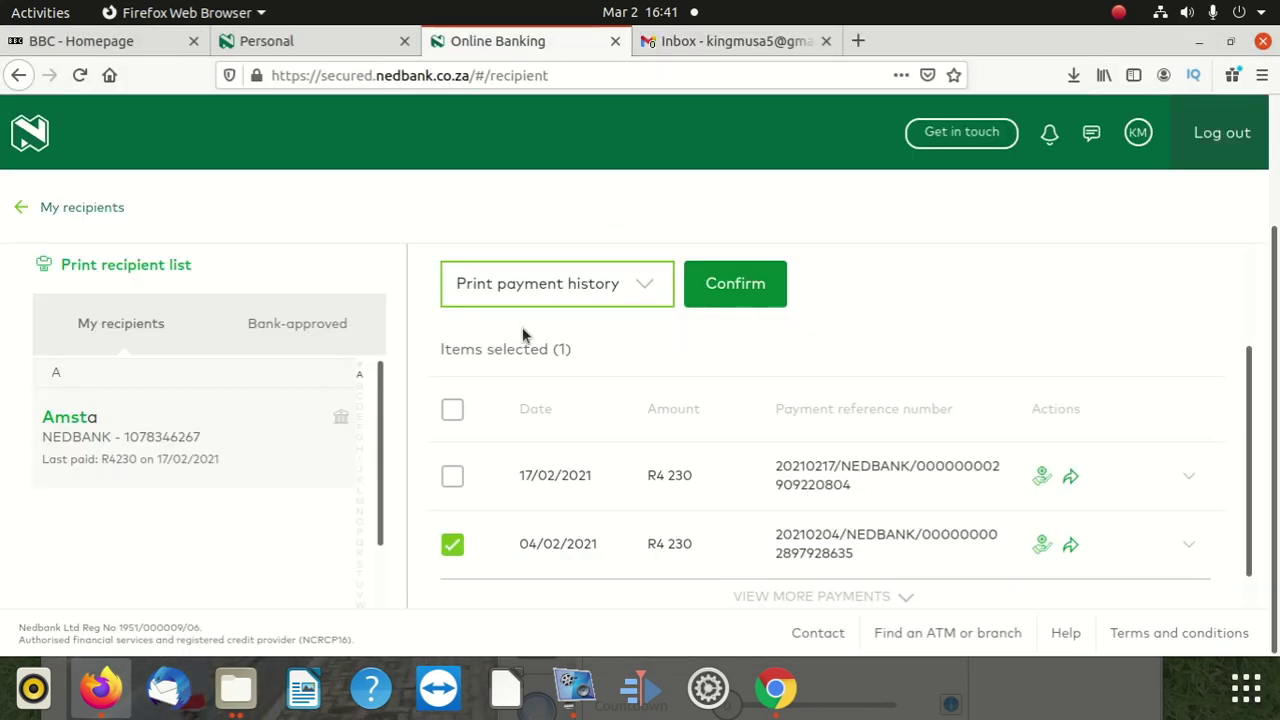
Run Share proof of payment on the selected 04/02/2021 payment
scroll(600, 315, "down", 1)
scroll(600, 315, "up", 3)
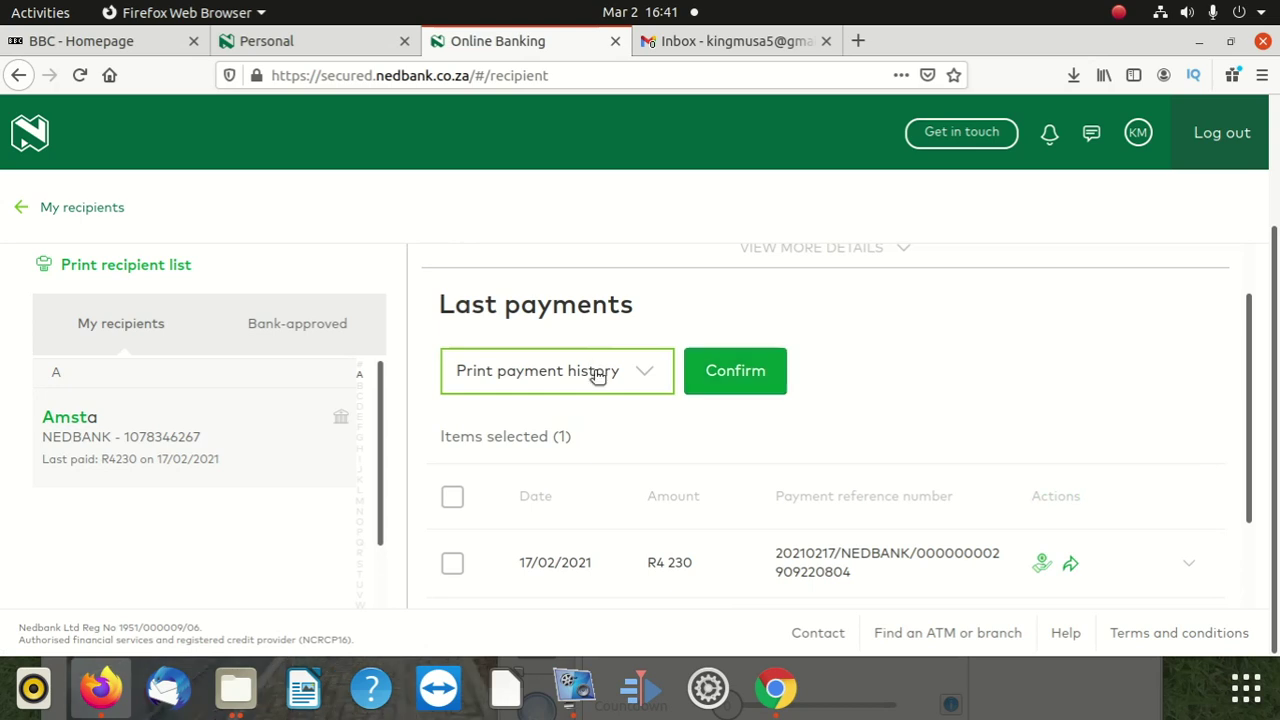
left_click(597, 375)
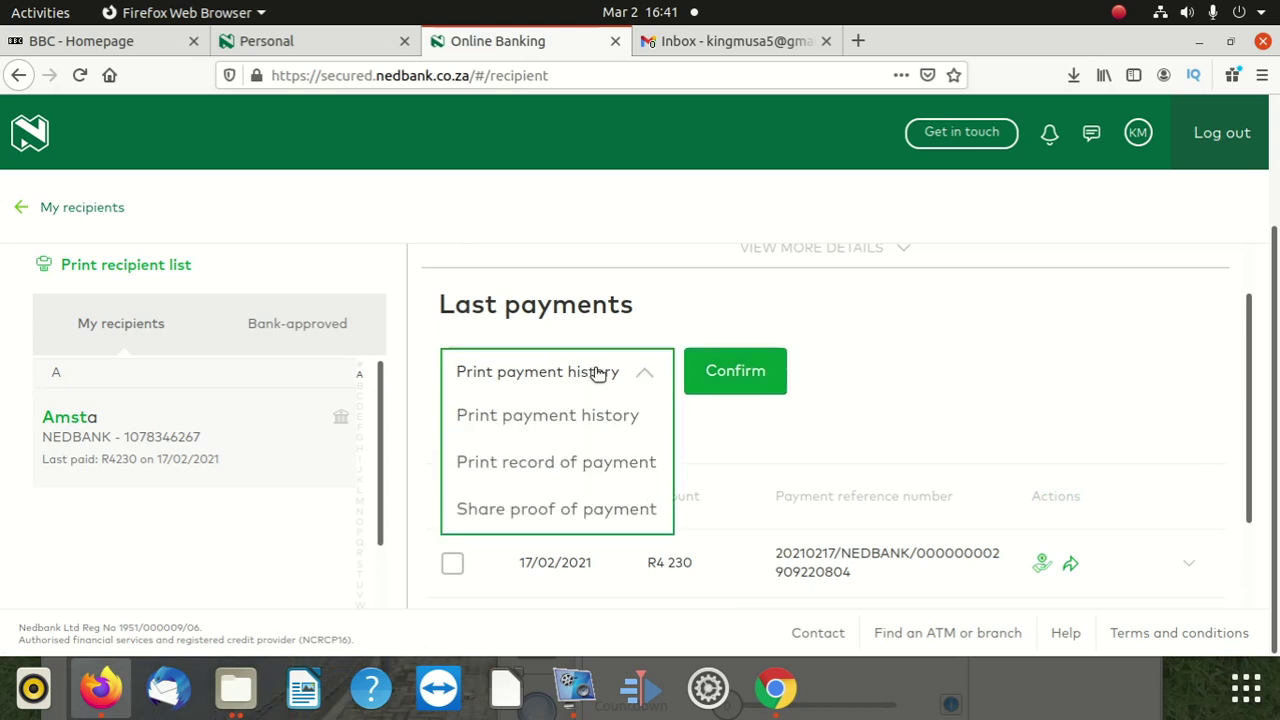
left_click(600, 516)
left_click(731, 378)
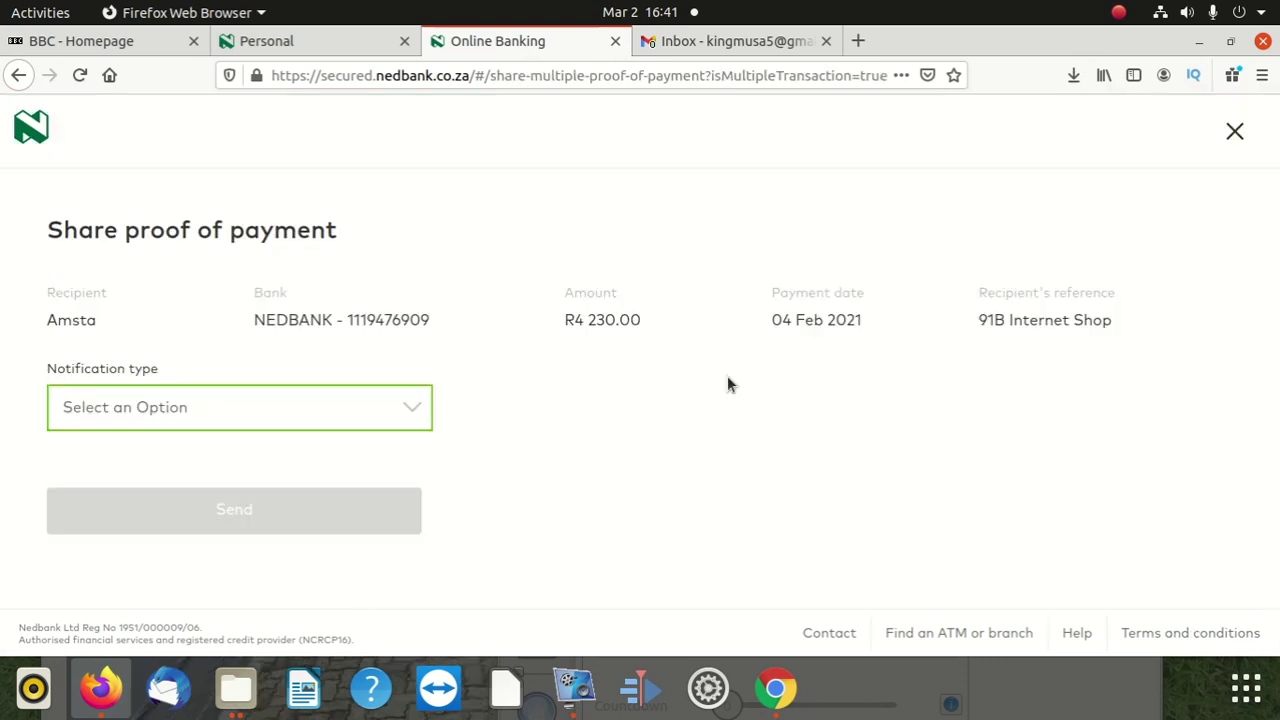
Set the proof of payment's notification type to Email, switch it to SMS, and return it to Email
left_click(331, 407)
left_click(151, 461)
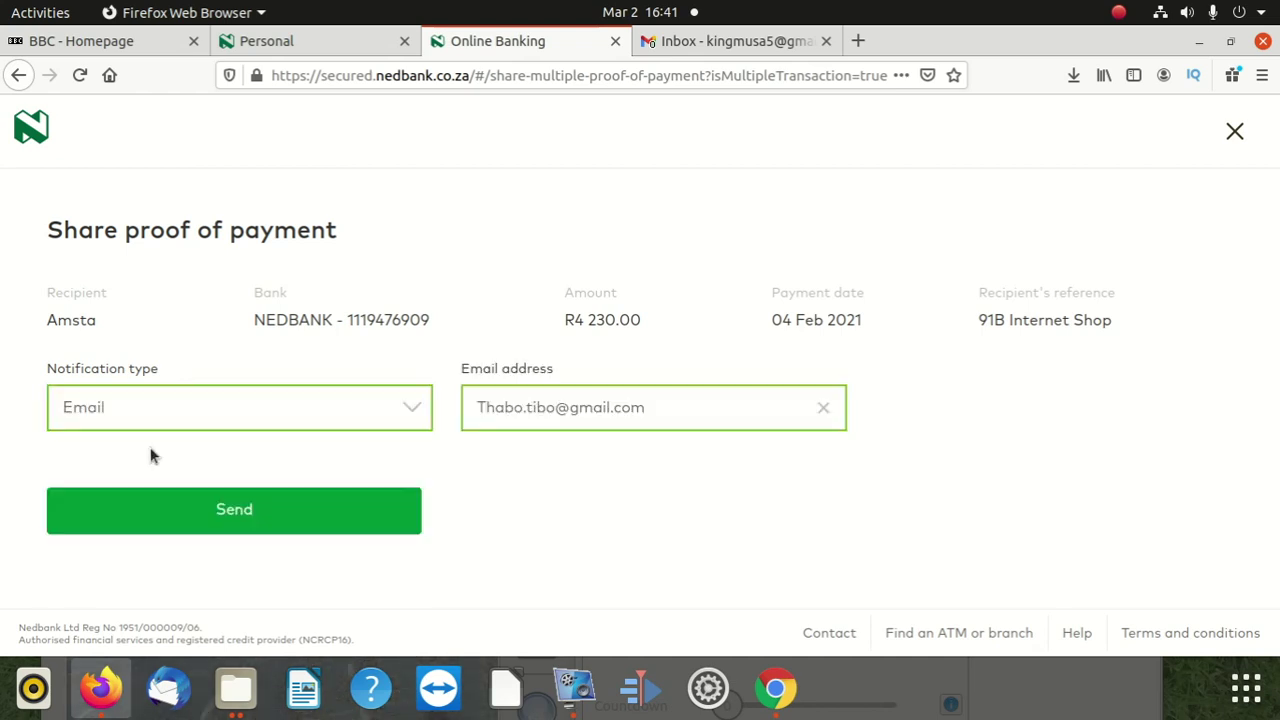
left_click(274, 397)
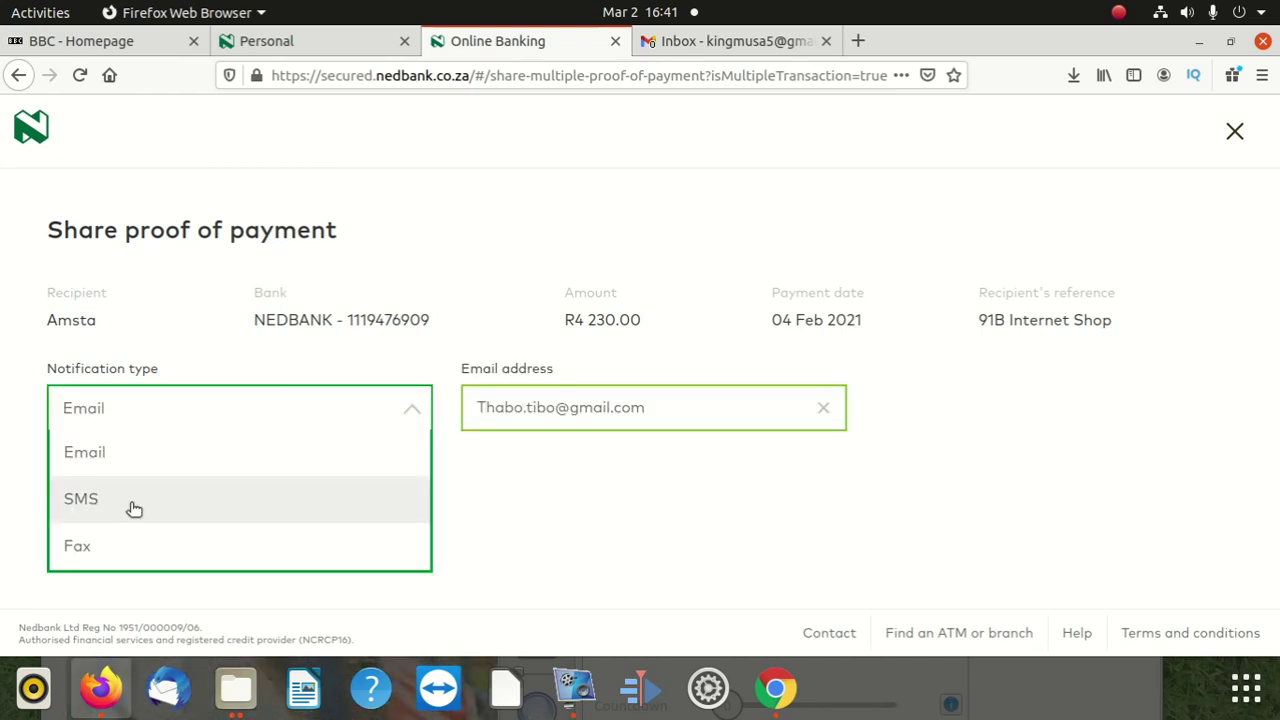
left_click(131, 509)
left_click(278, 414)
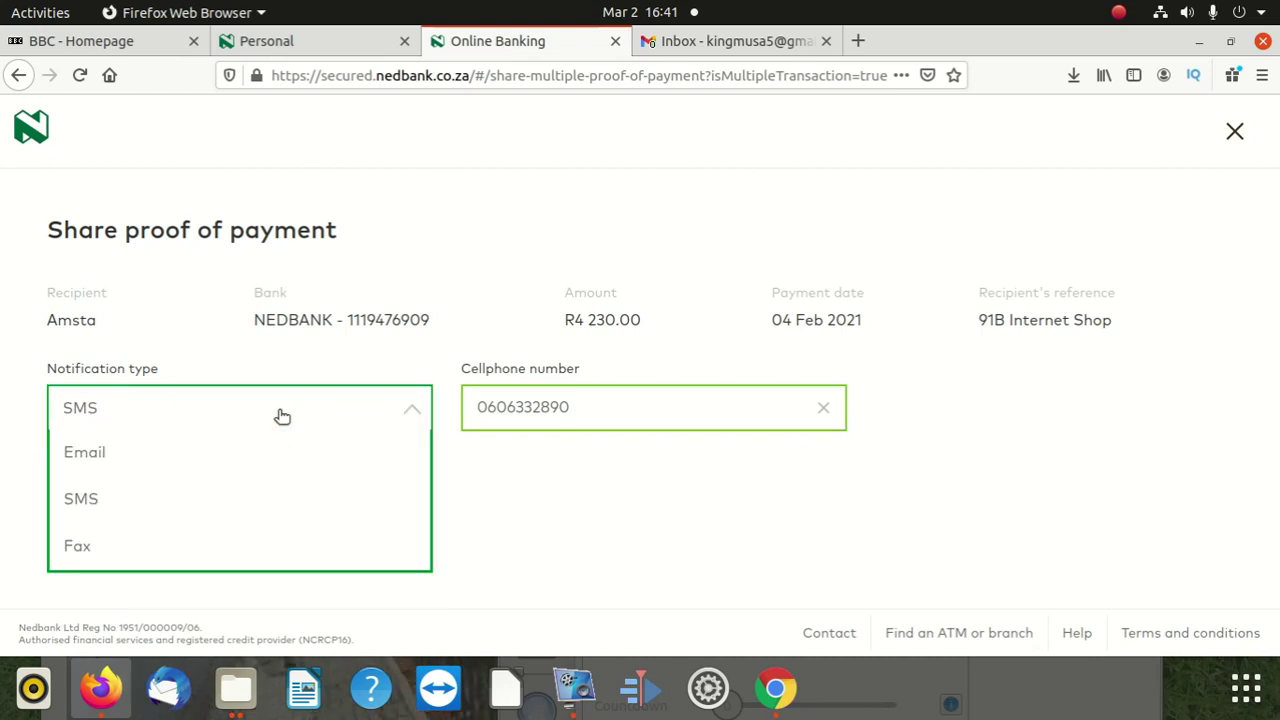
left_click(124, 459)
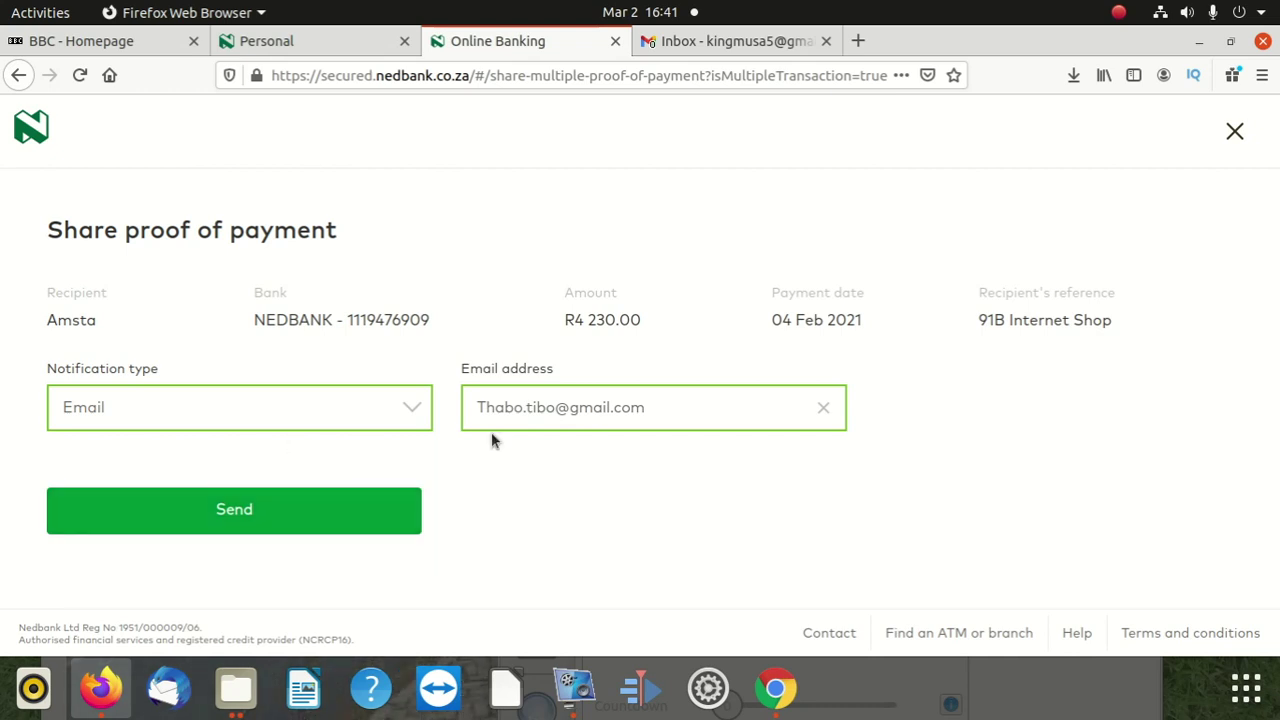
Clear the prefilled email address and leave the Share proof of payment page without sending
left_click(657, 410)
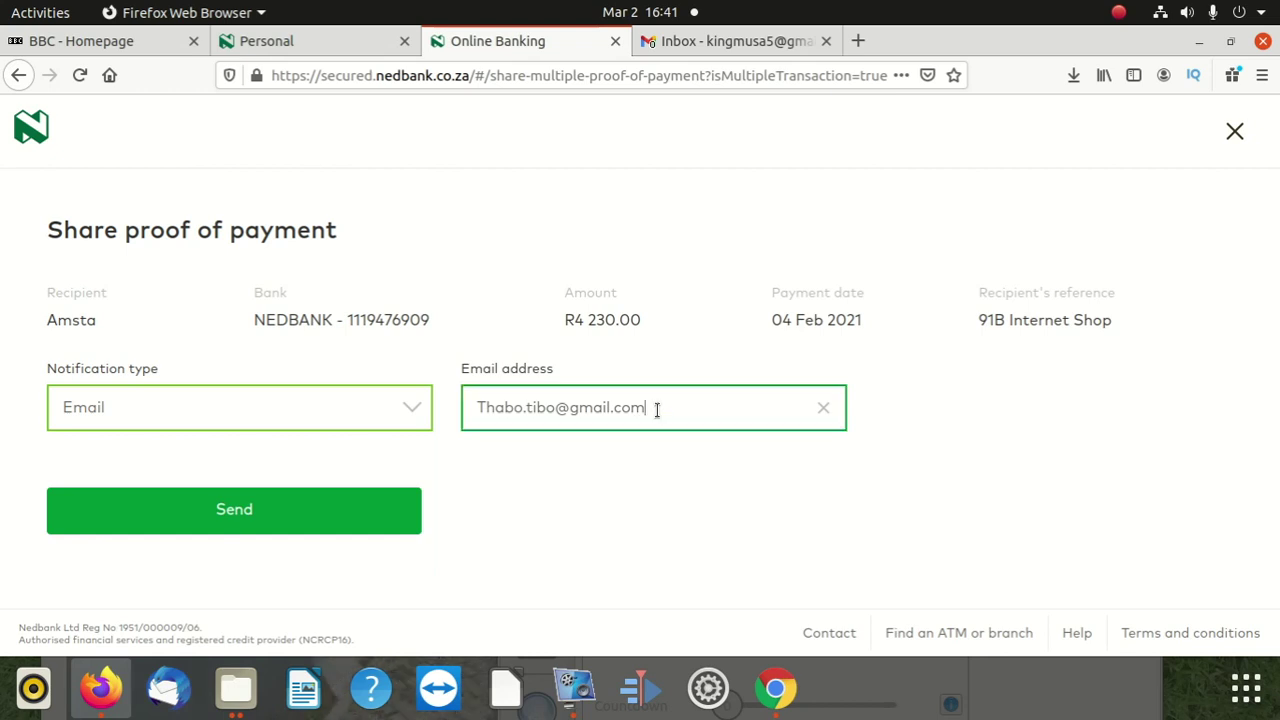
key("BackSpace")
key("BackSpace")
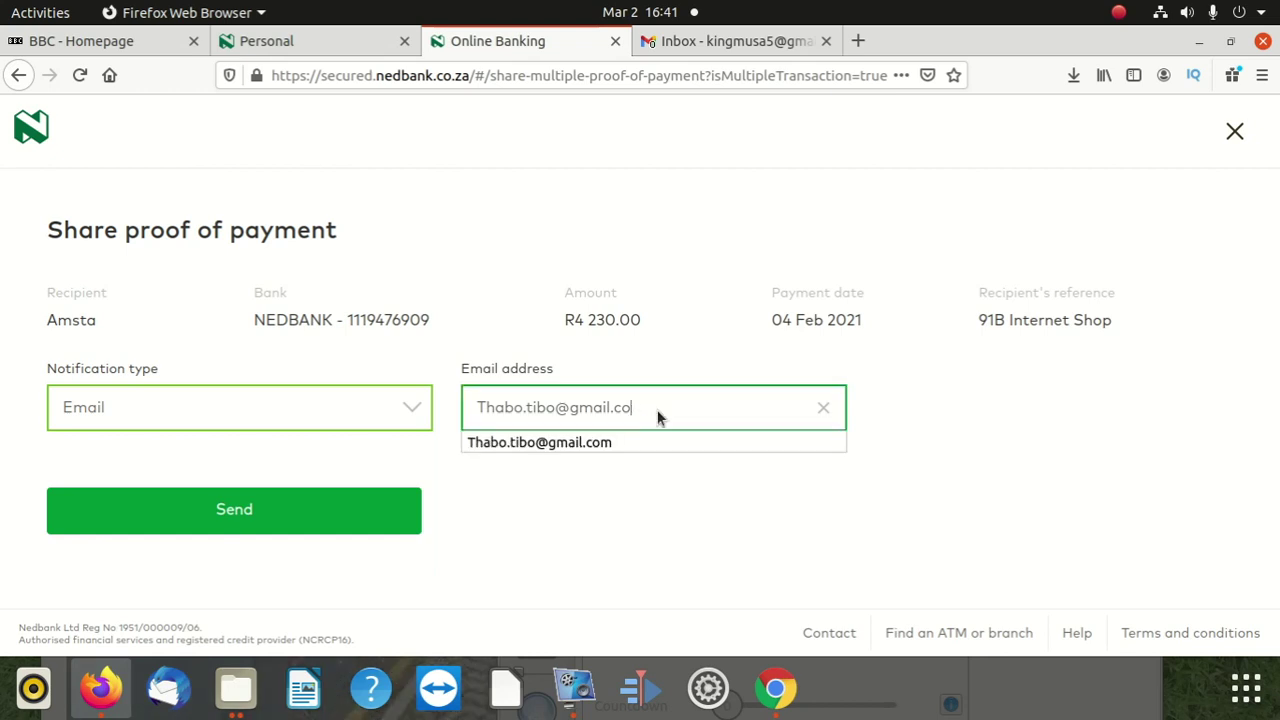
key("BackSpace")
key("BackSpace")
key("BackSpace")
key("BackSpace")
key("BackSpace")
key("BackSpace")
key("BackSpace")
key("BackSpace")
key("BackSpace")
key("BackSpace")
key("BackSpace")
key("BackSpace")
key("BackSpace")
key("BackSpace")
key("BackSpace")
key("BackSpace")
key("BackSpace")
key("BackSpace")
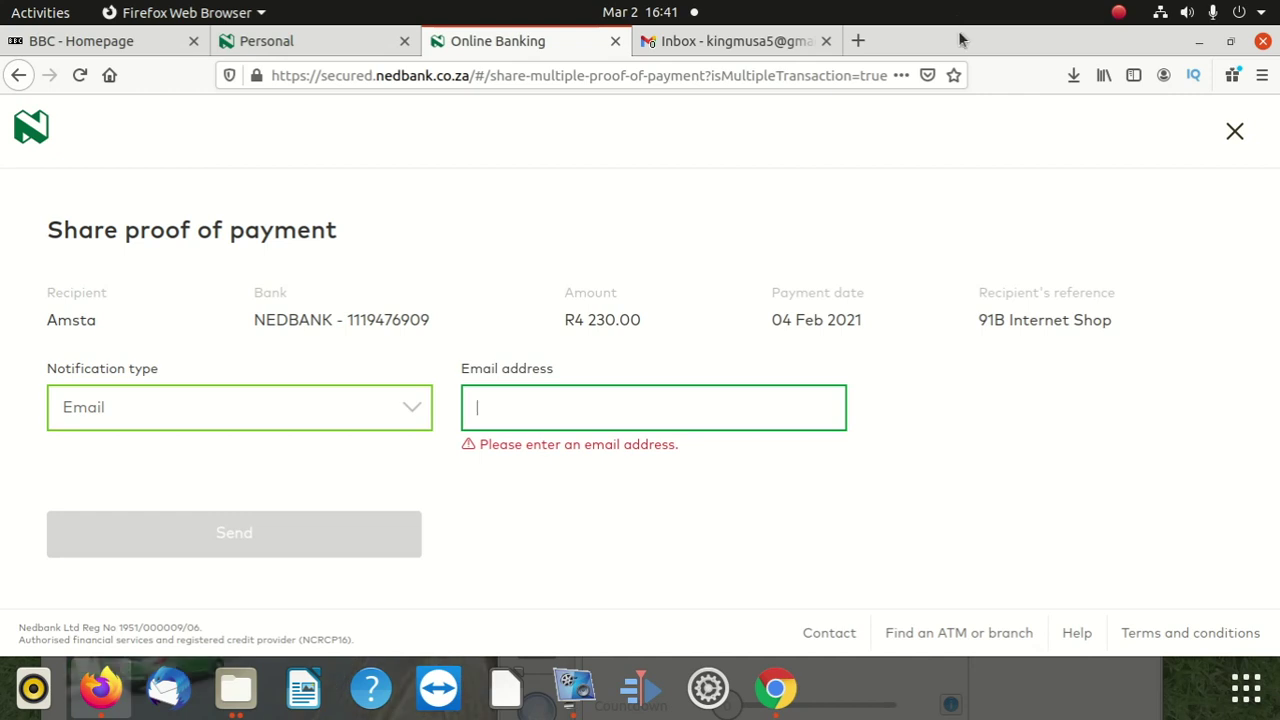
left_click_drag(960, 37, 787, 8)
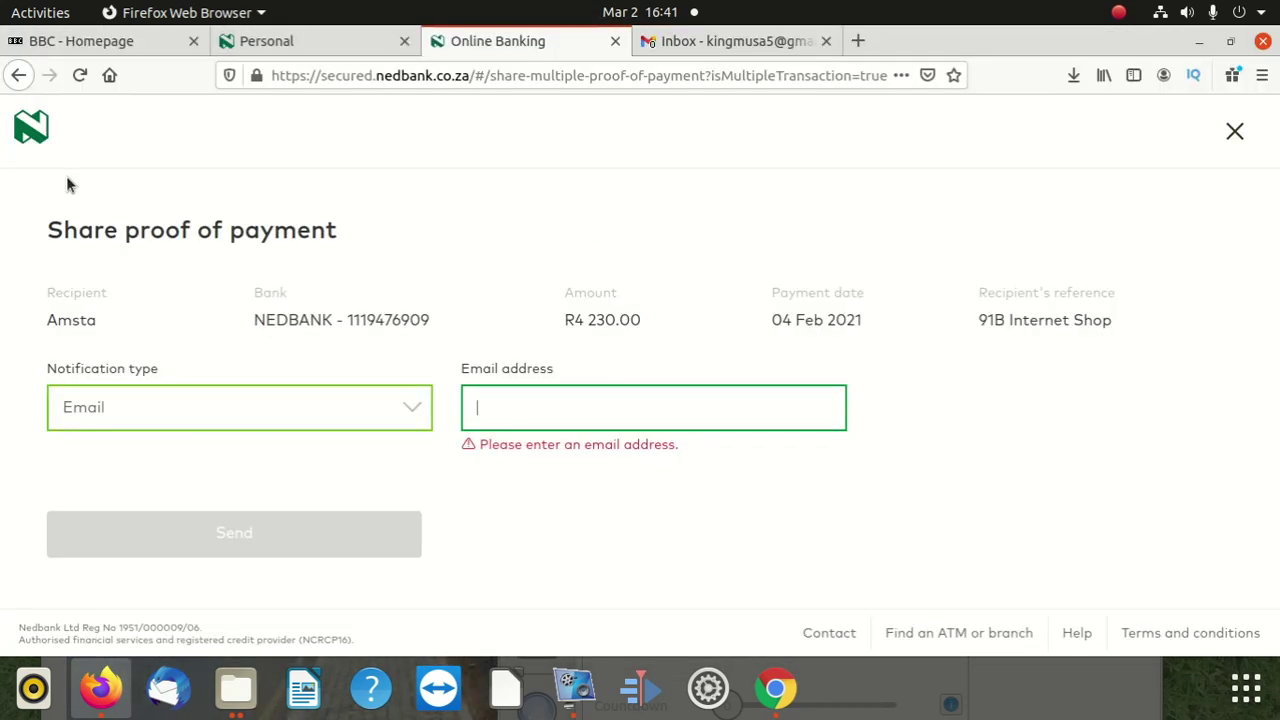
left_click(20, 75)
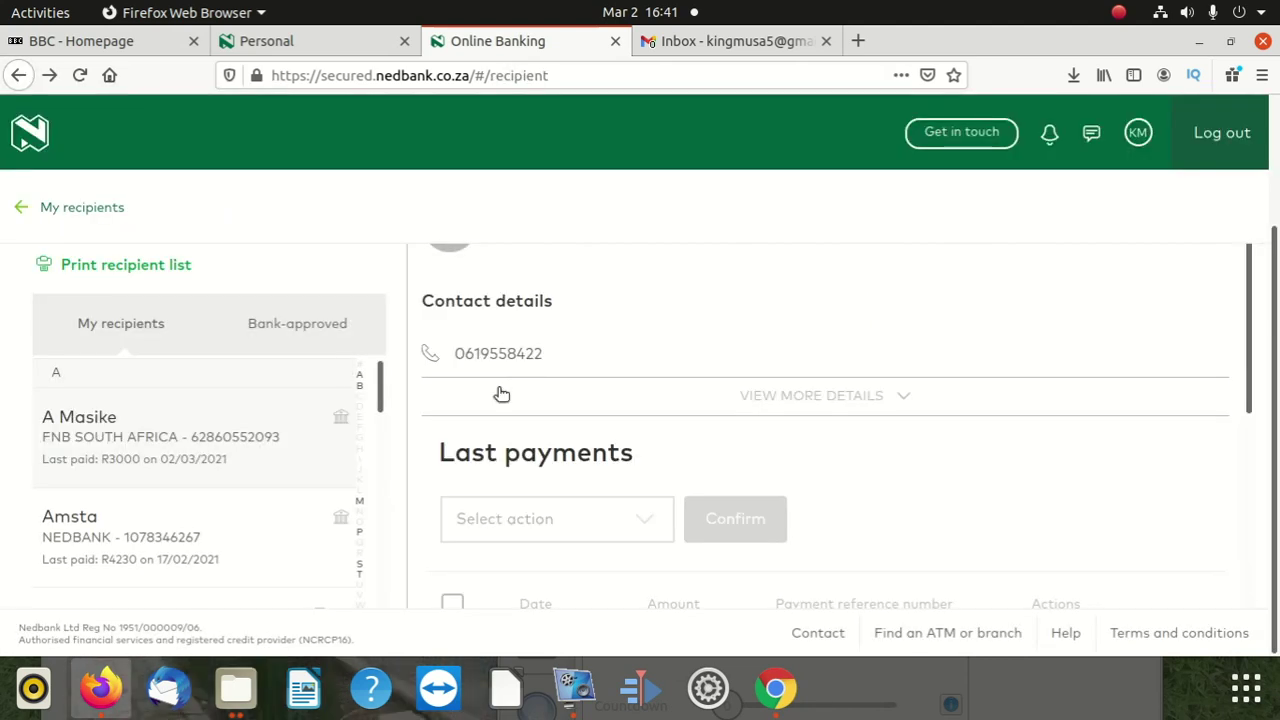
Select the 02/03/2021 payment of the first recipient in the list and run Print record of payment on it
scroll(501, 398, "down", 4)
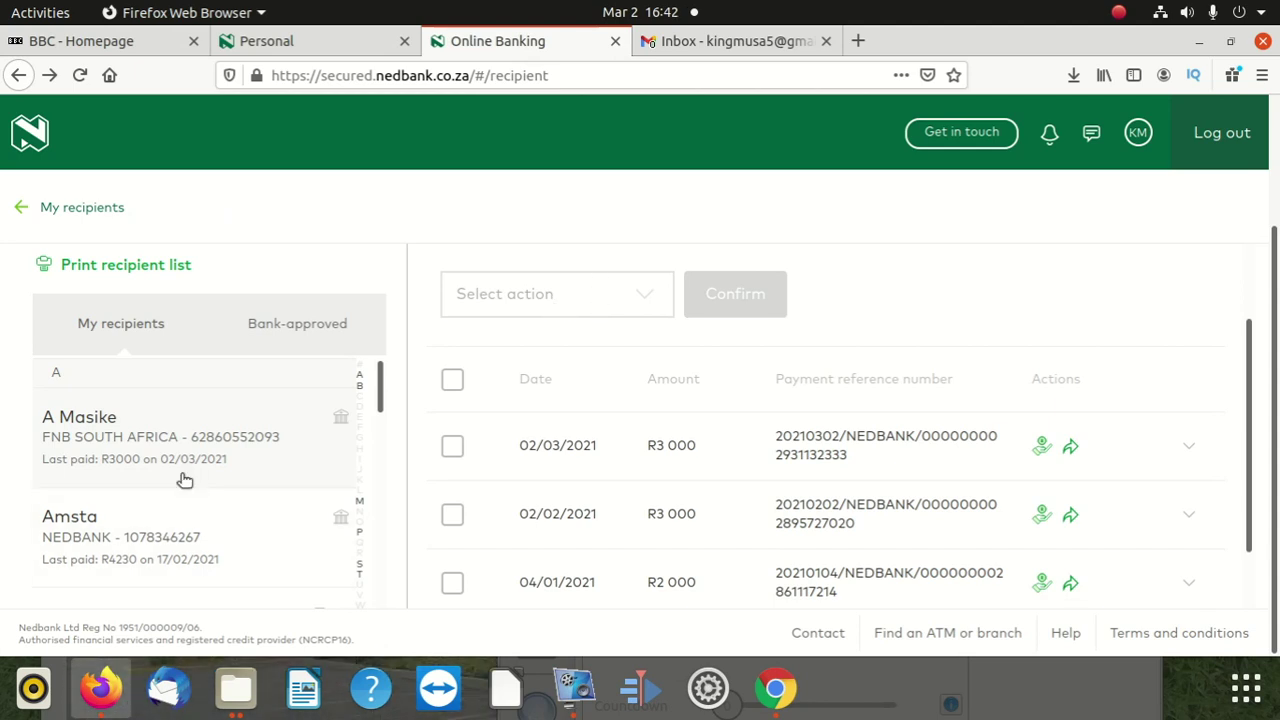
scroll(185, 480, "up", 5)
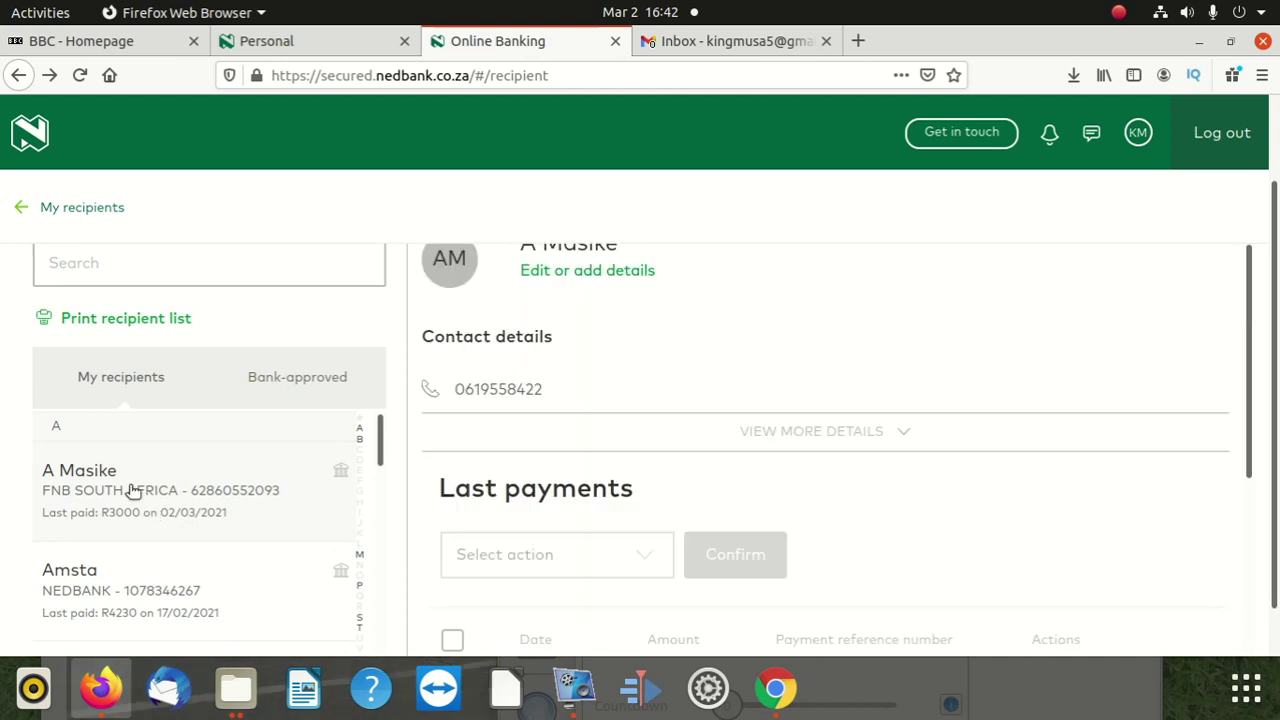
scroll(487, 532, "down", 1)
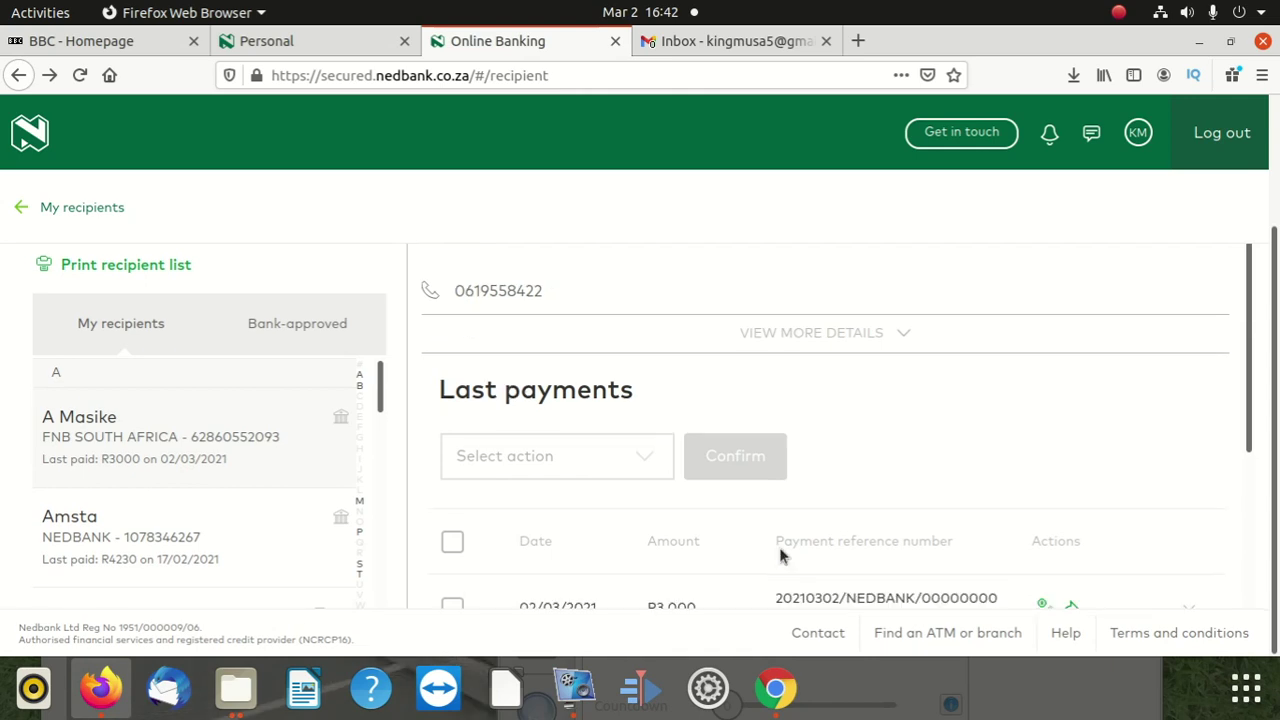
scroll(790, 567, "down", 3)
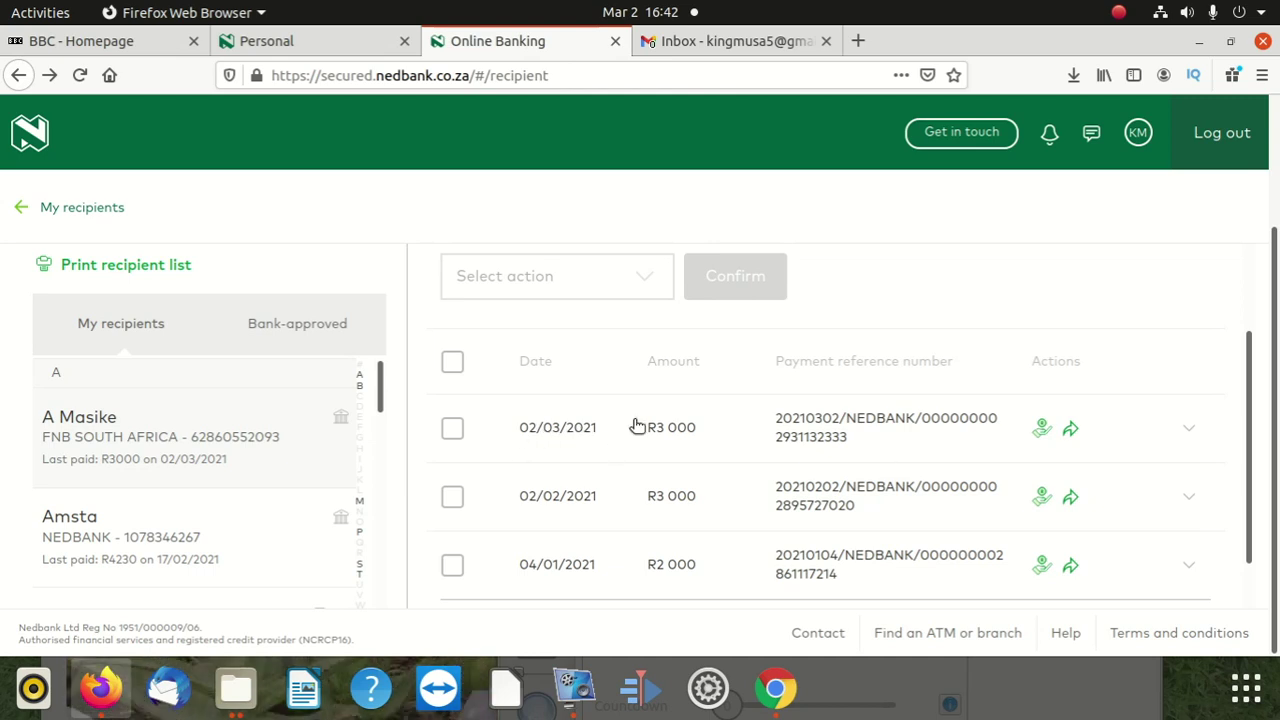
left_click(452, 430)
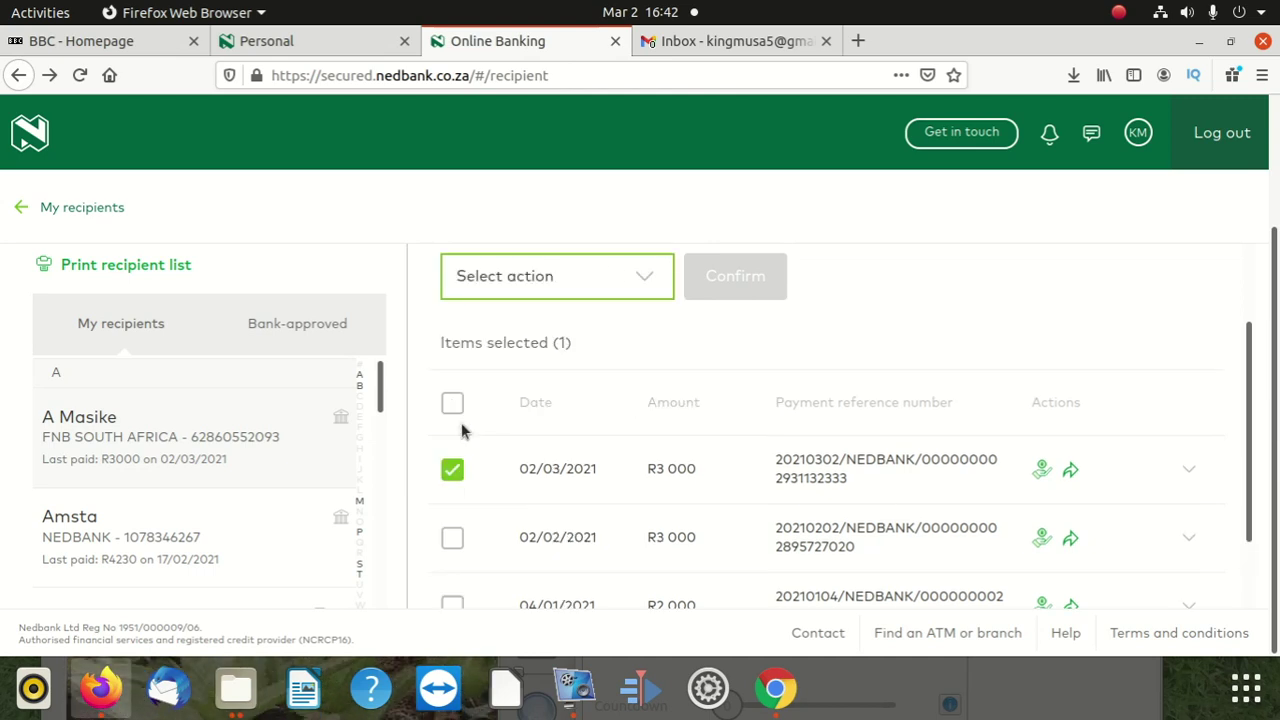
left_click(611, 276)
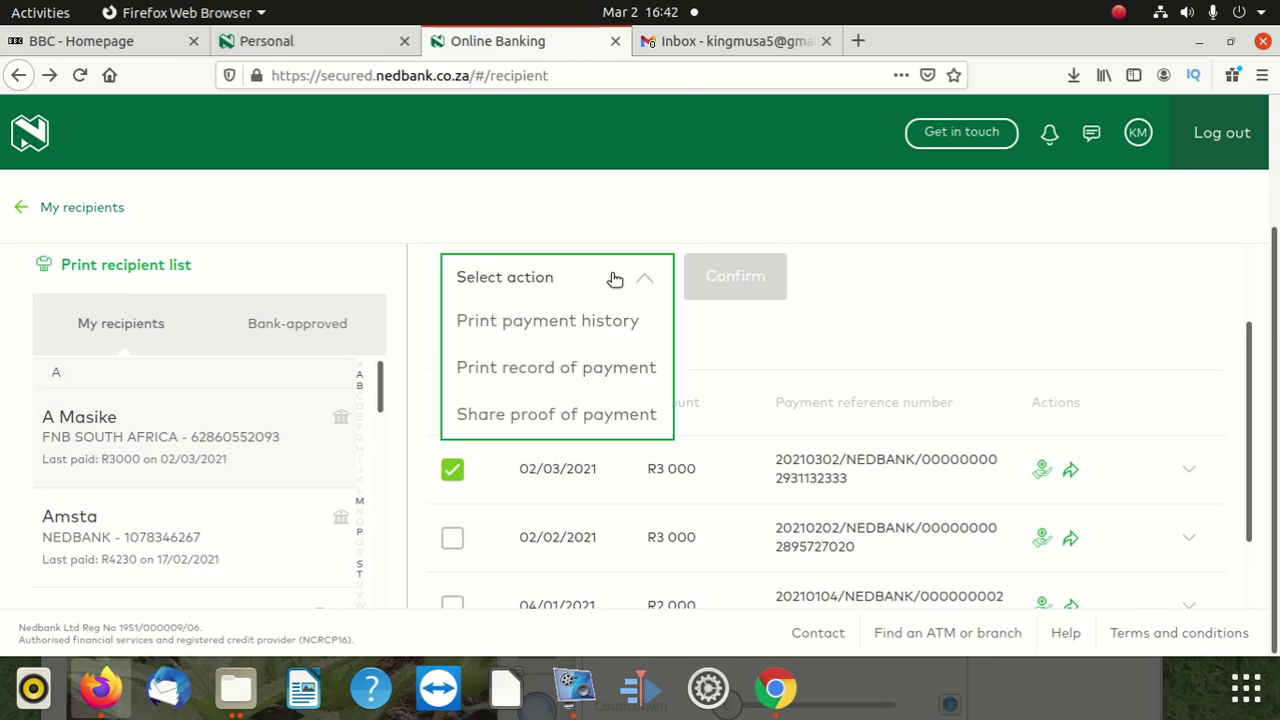
left_click(596, 369)
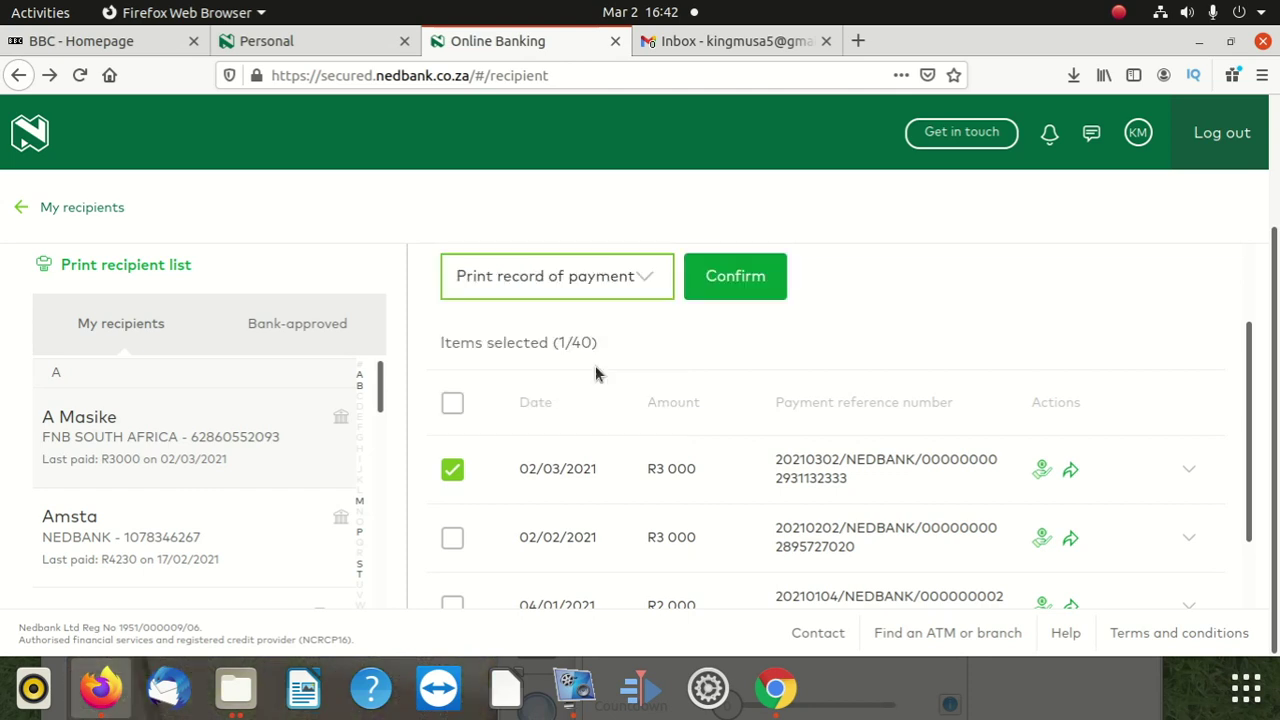
left_click(739, 282)
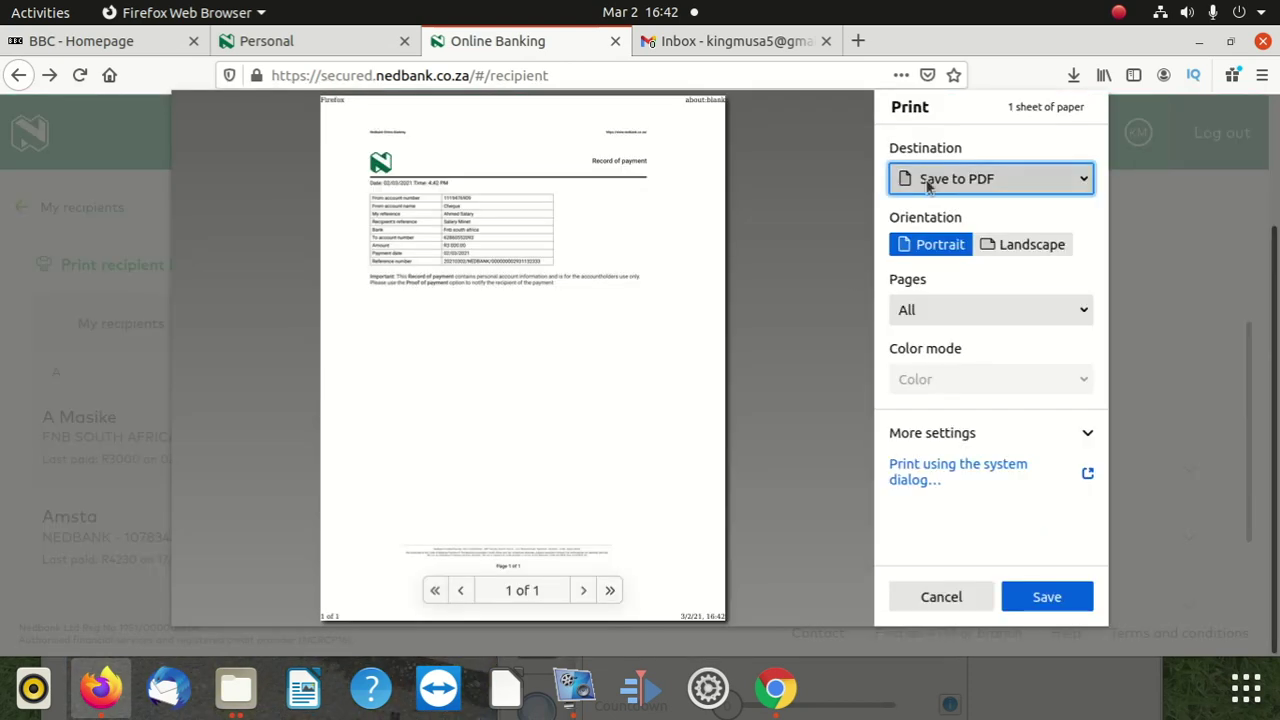
Switch the record's print destination to the d-Copia-283MF printer and back to Save to PDF
left_click(927, 187)
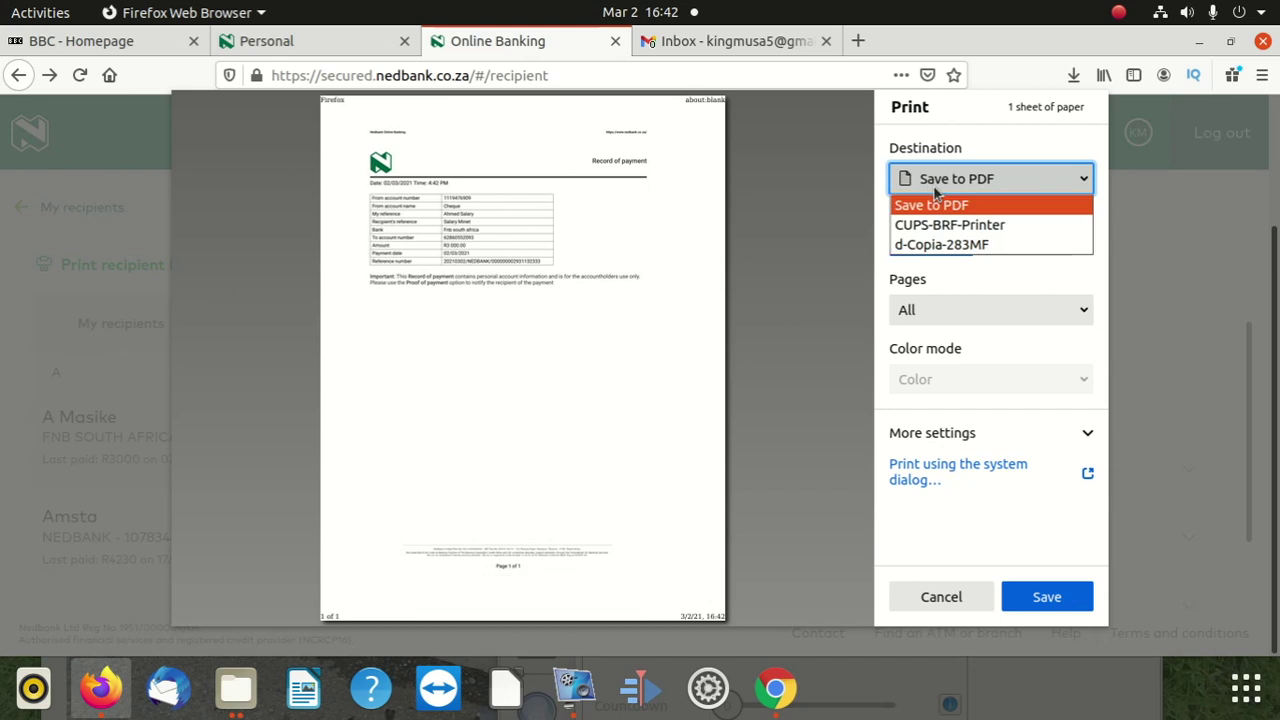
left_click(960, 246)
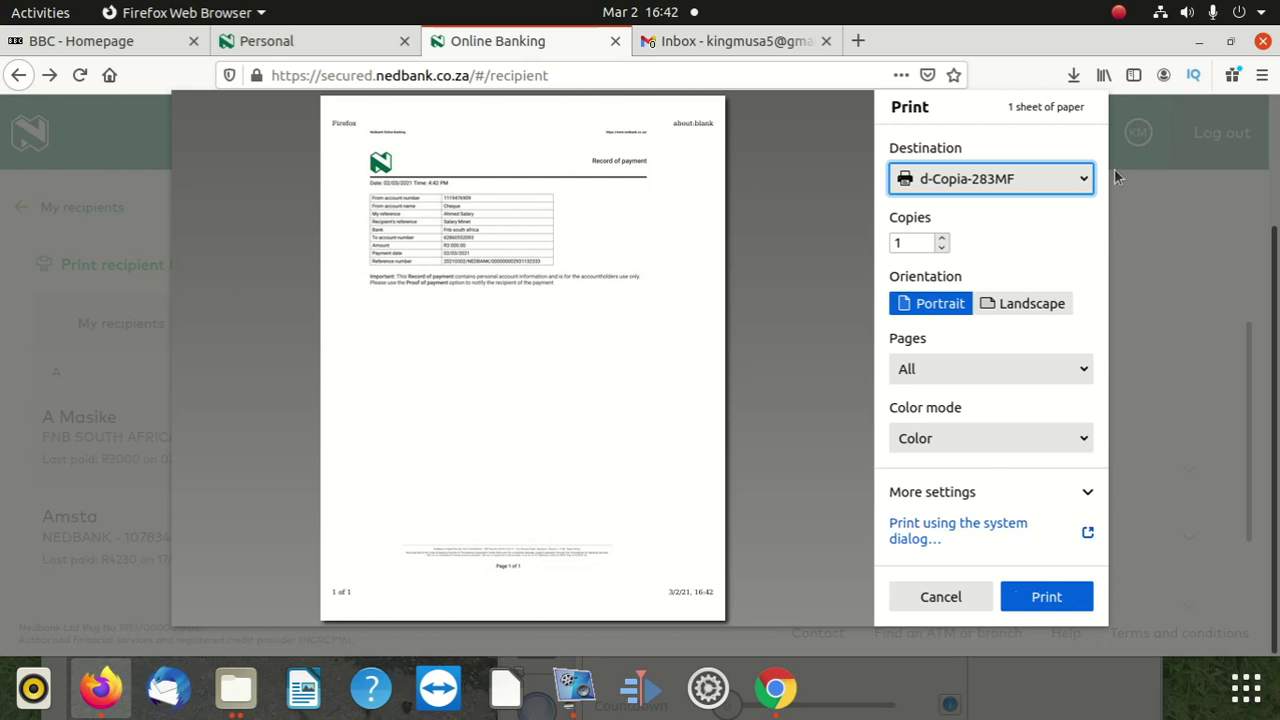
left_click(997, 186)
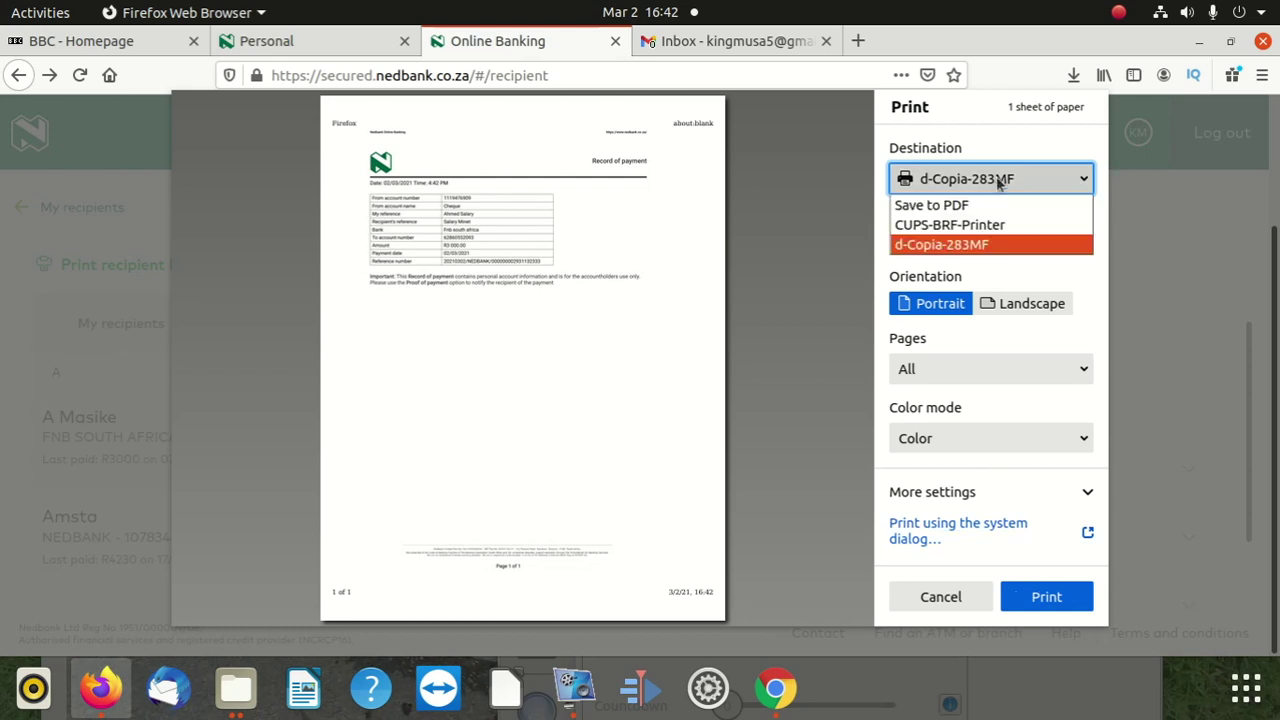
left_click(931, 205)
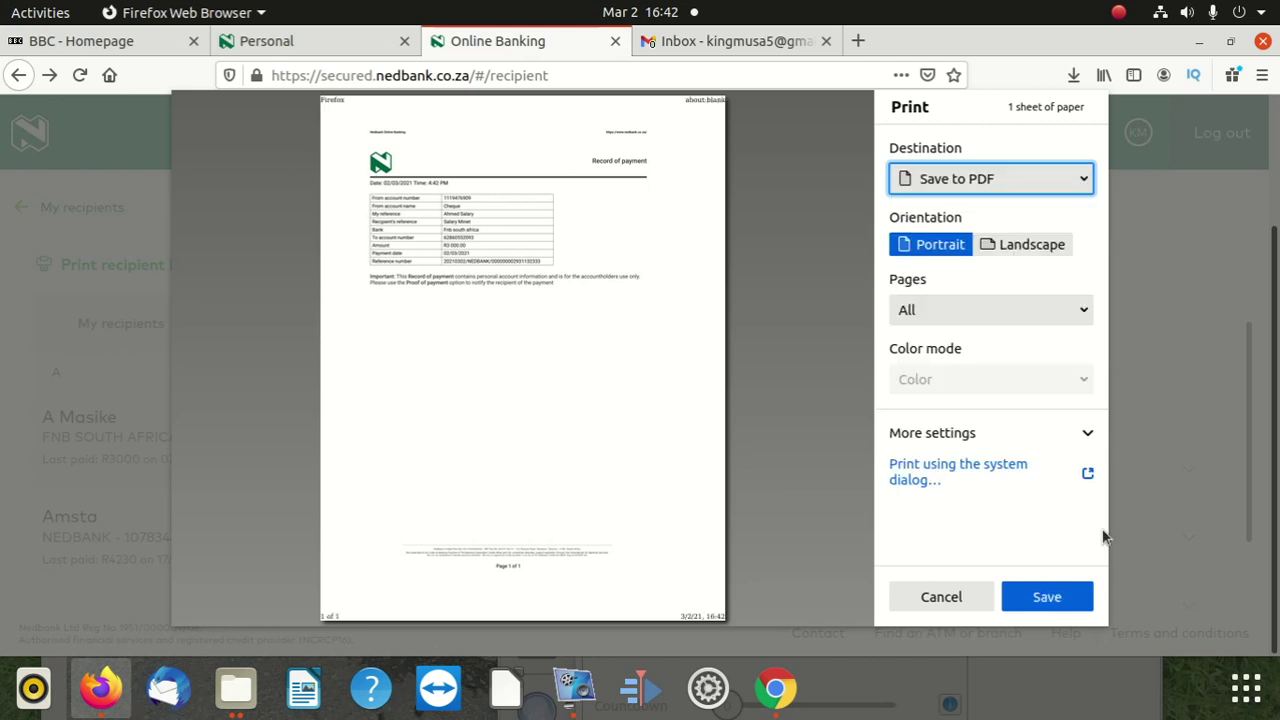
Save the 02/03/2021 record of payment as a PDF in the Downloads folder, named with the recipient's surname
left_click(1079, 603)
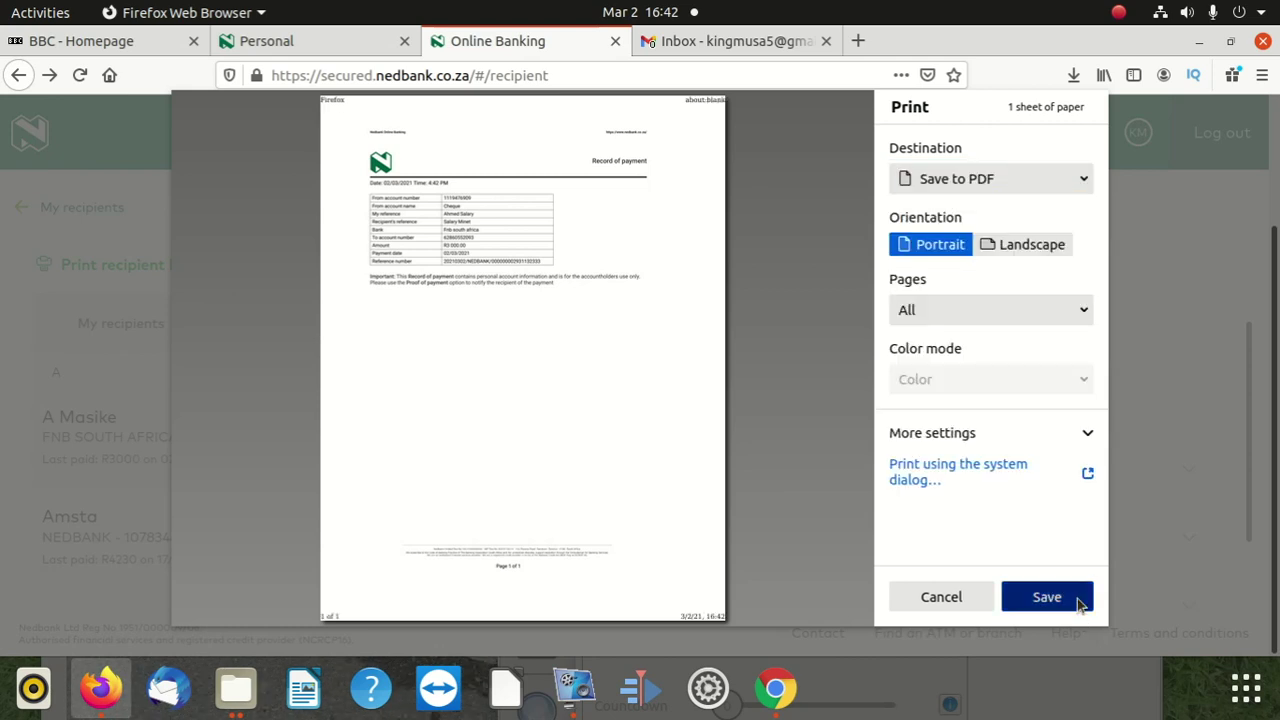
left_click(1079, 603)
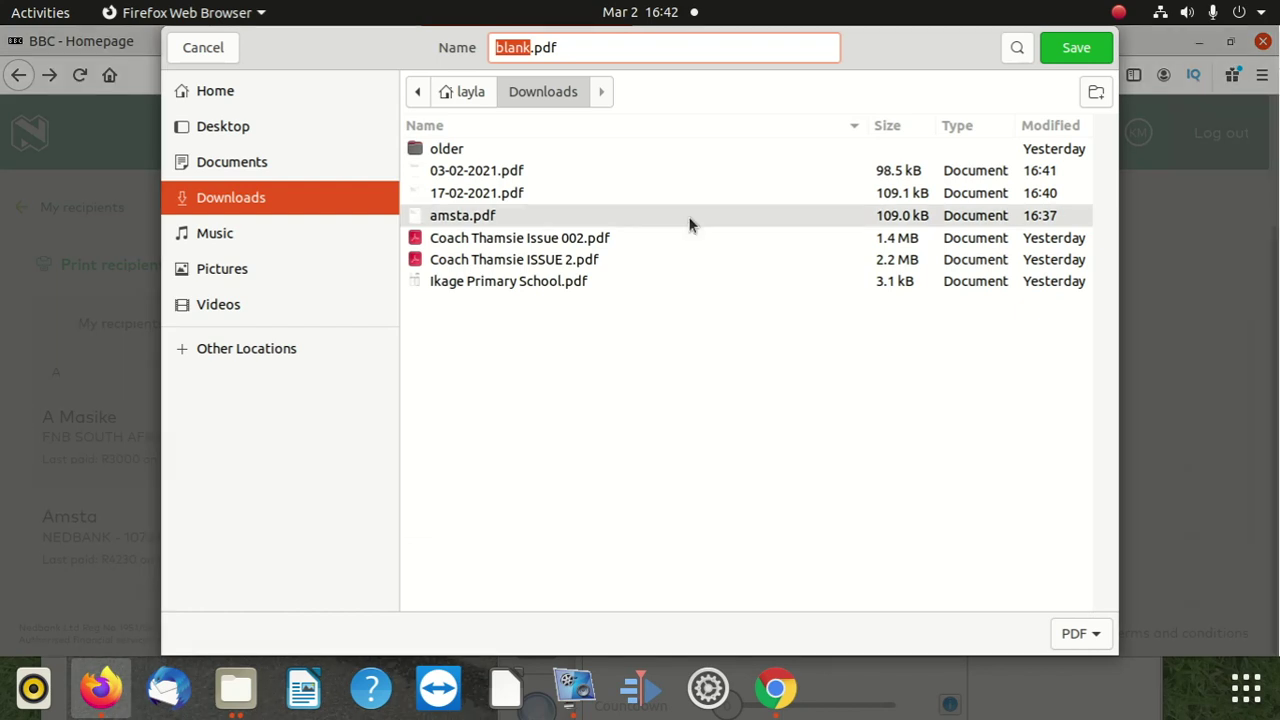
type("masike")
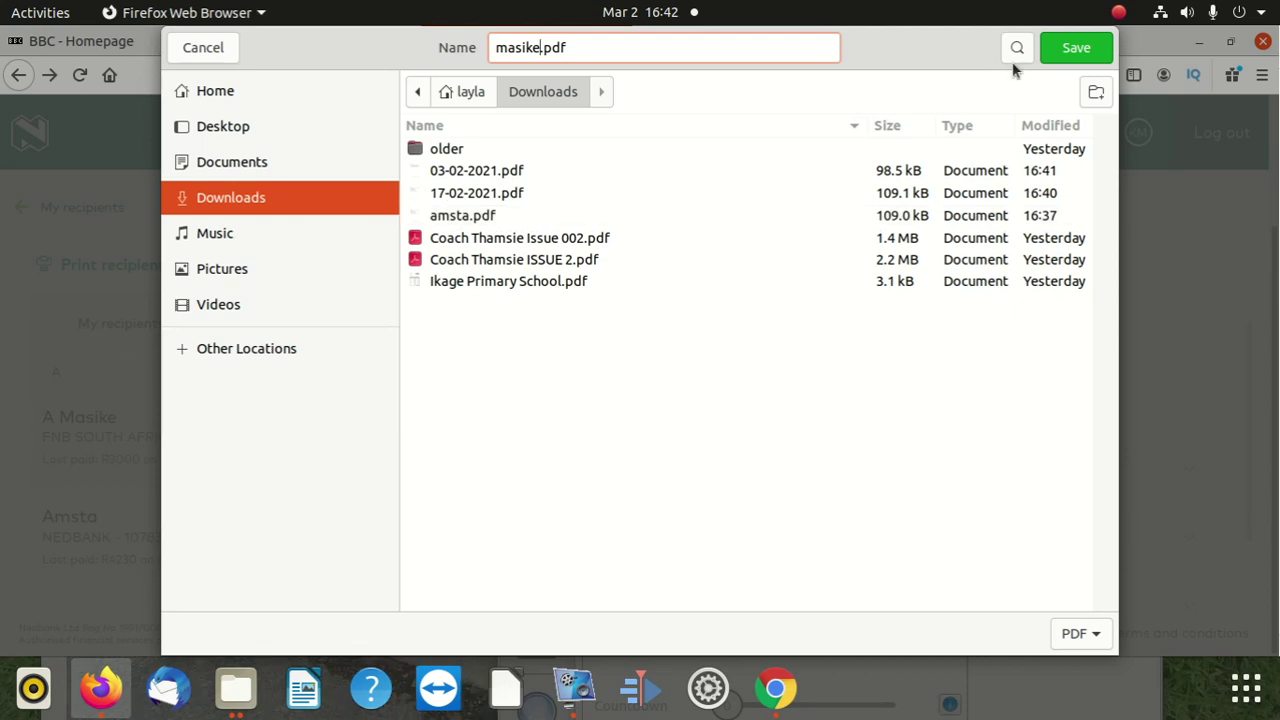
left_click(1062, 52)
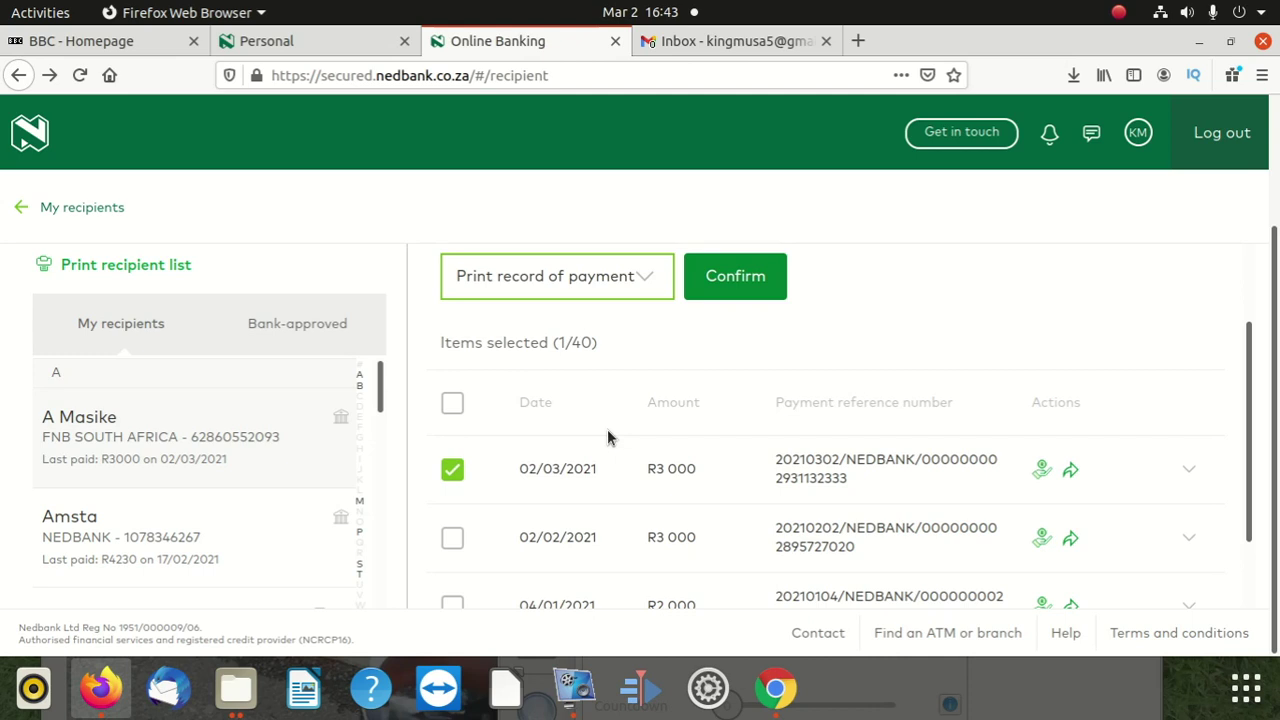
scroll(676, 387, "down", 2)
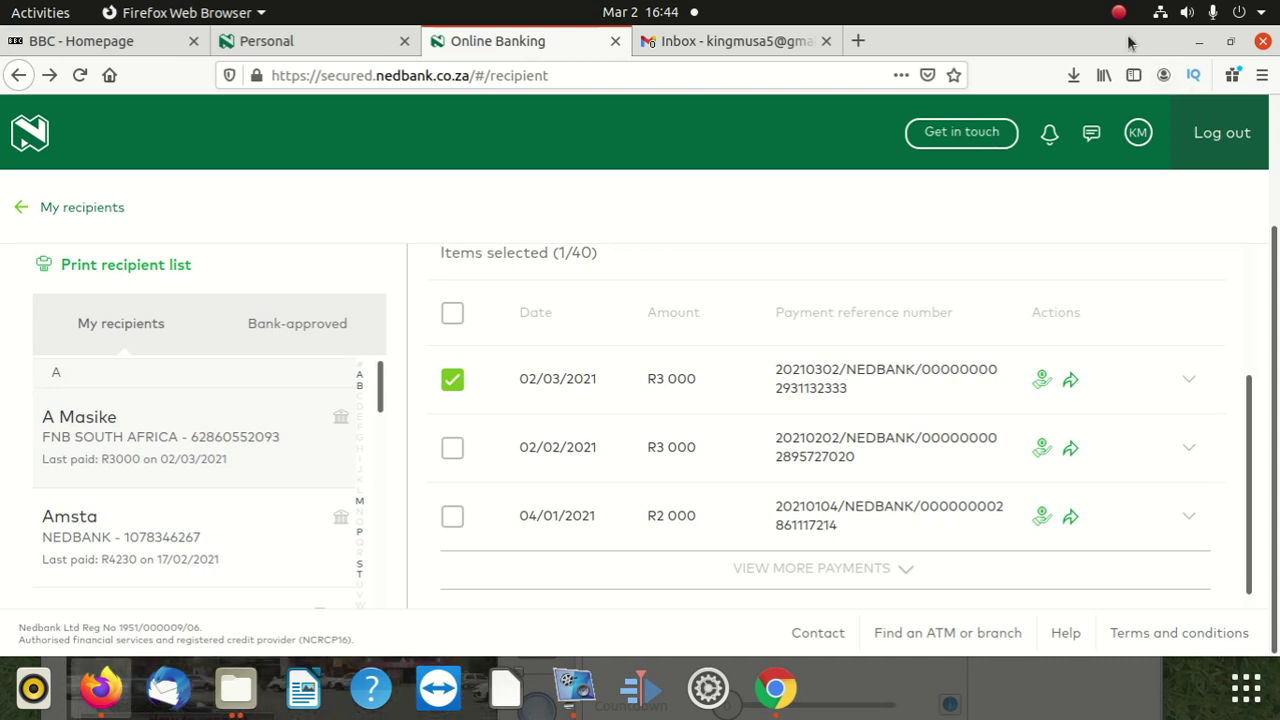
Switch to the Downloads folder in Files, view the payment details in 17-02-2021.pdf, and close the document
left_click(1199, 47)
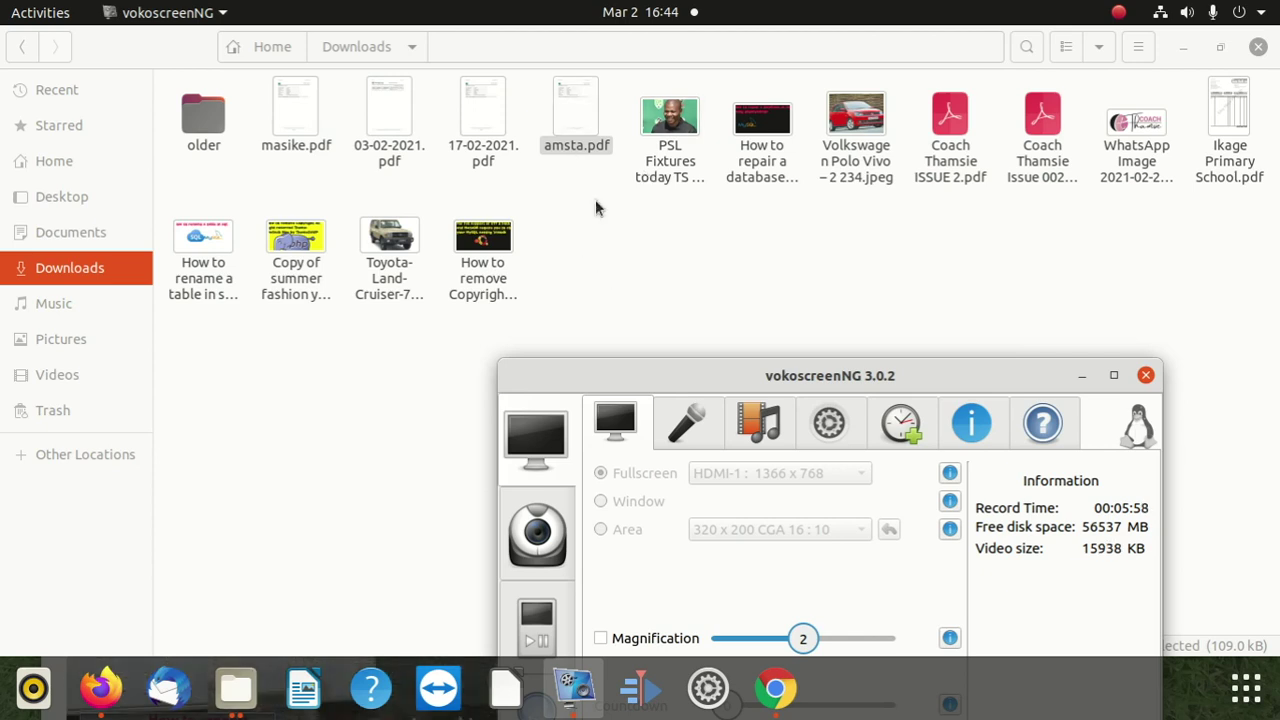
left_click(572, 125)
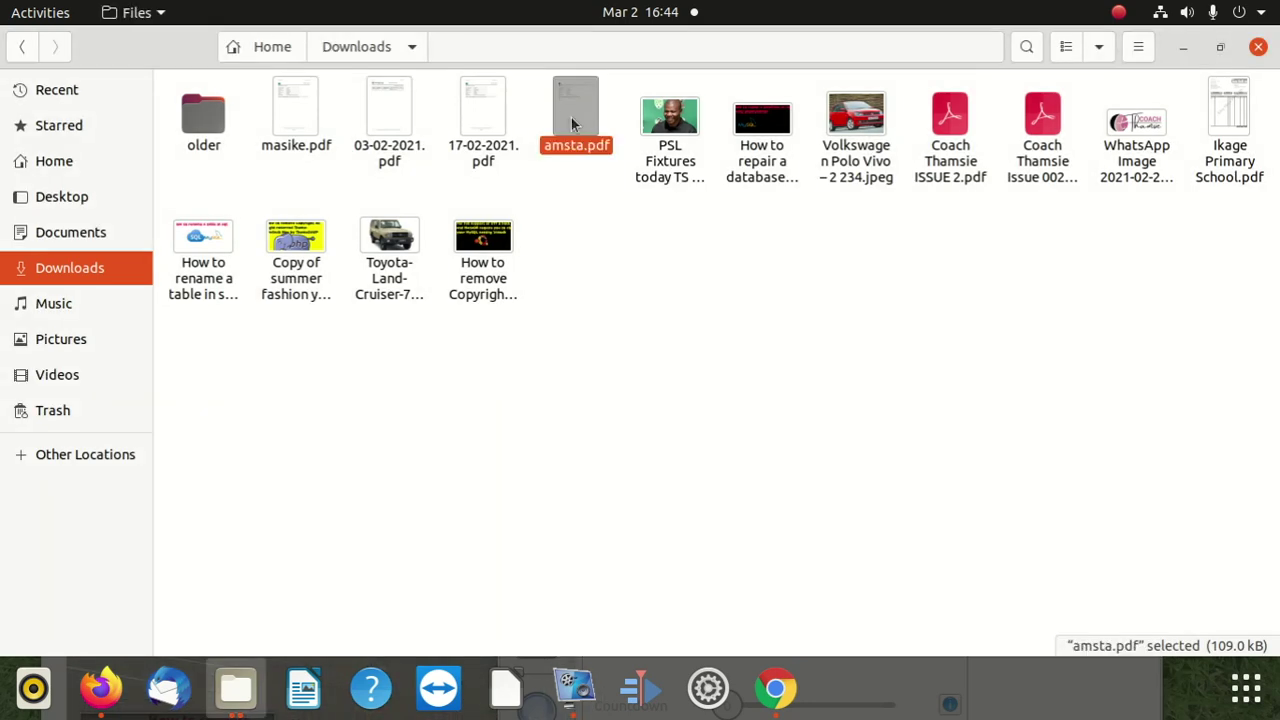
left_click(481, 139)
double_click(481, 139)
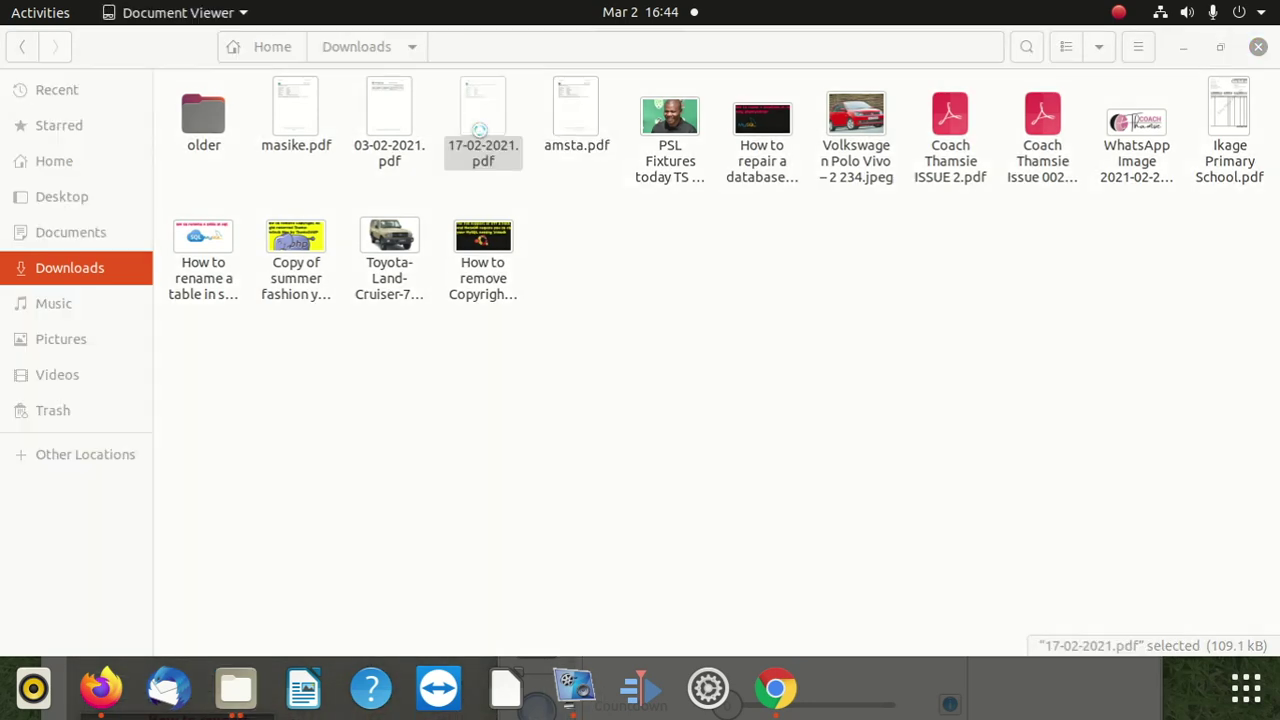
scroll(662, 416, "down", 5)
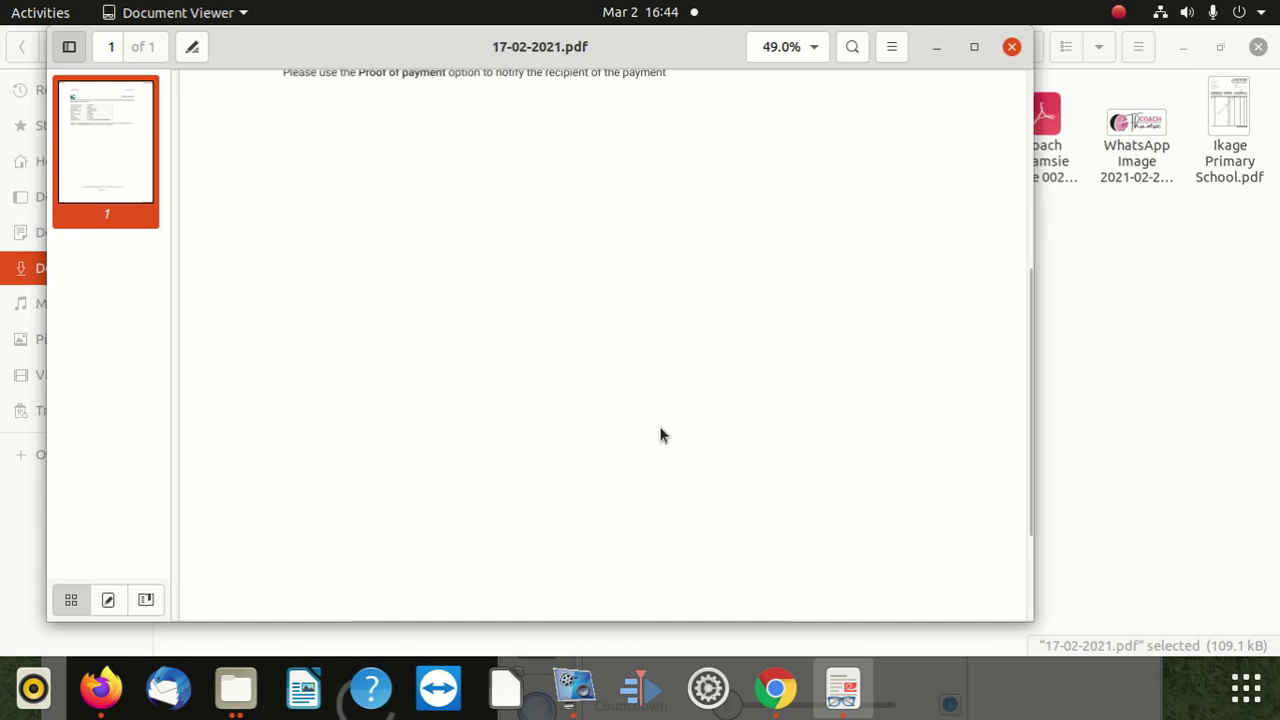
scroll(659, 426, "up", 3)
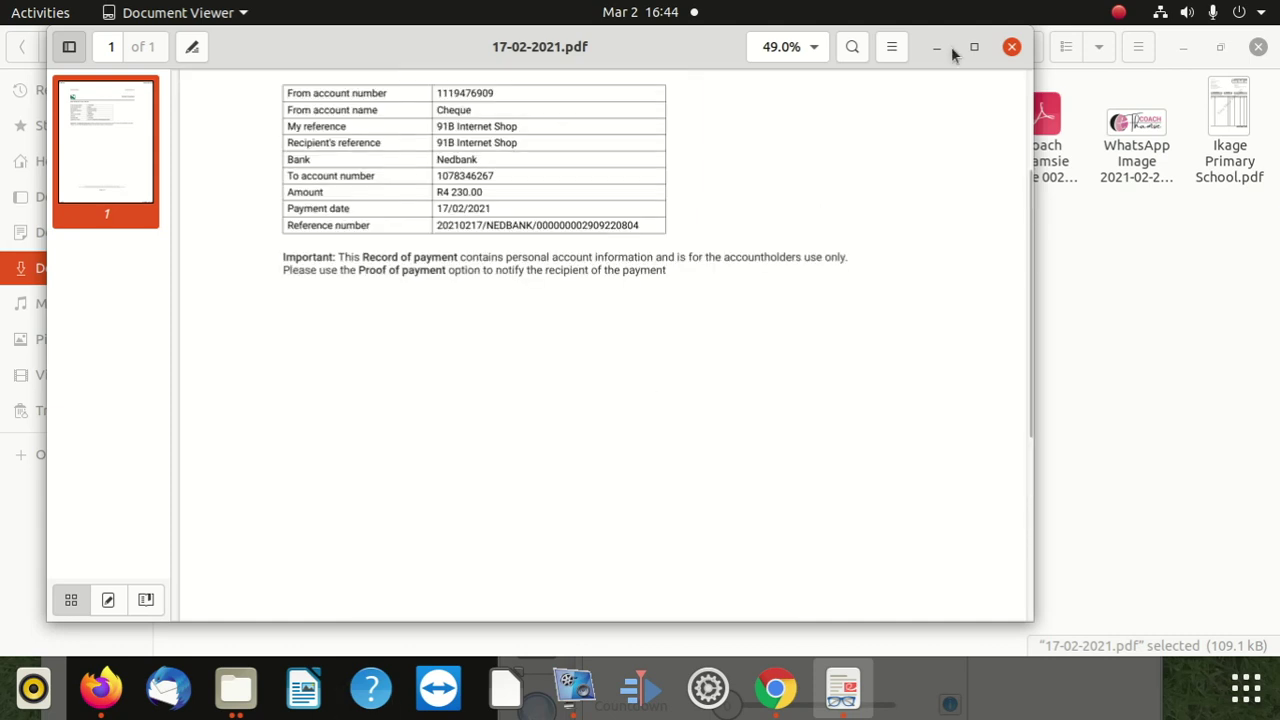
left_click(1011, 46)
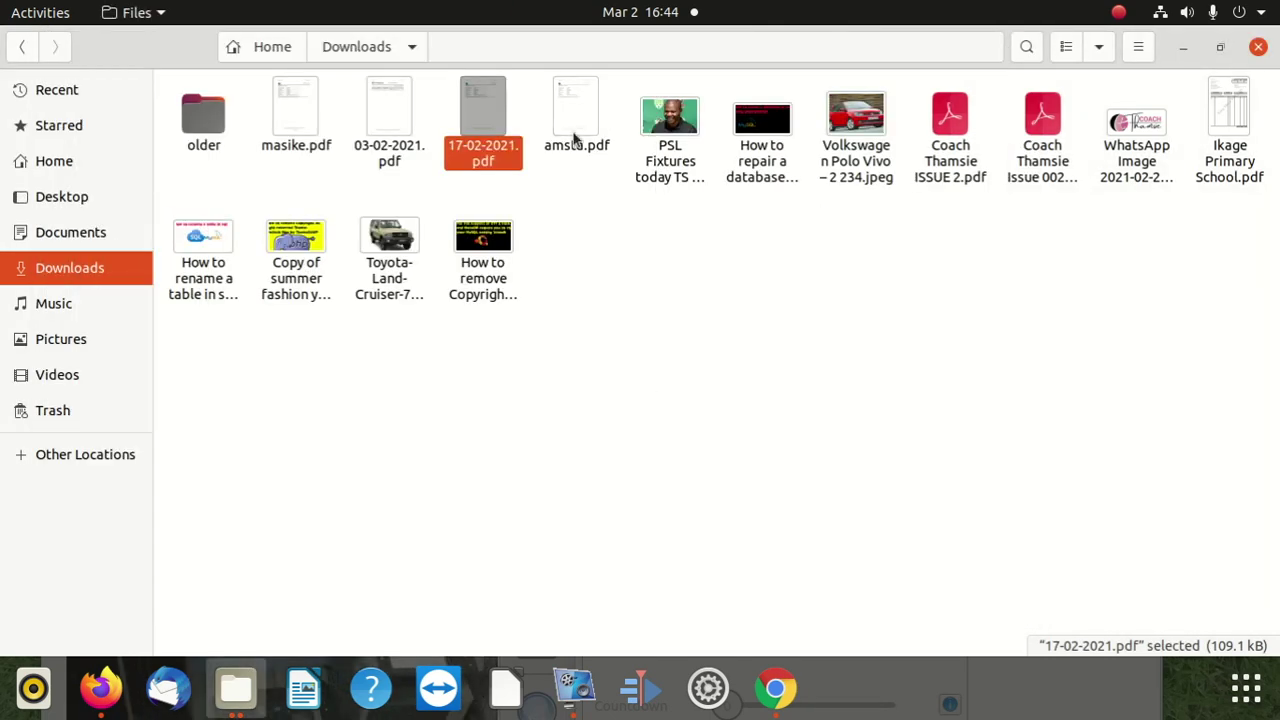
View the recipient payment history in 03-02-2021.pdf from the Downloads folder and close the document
left_click(576, 138)
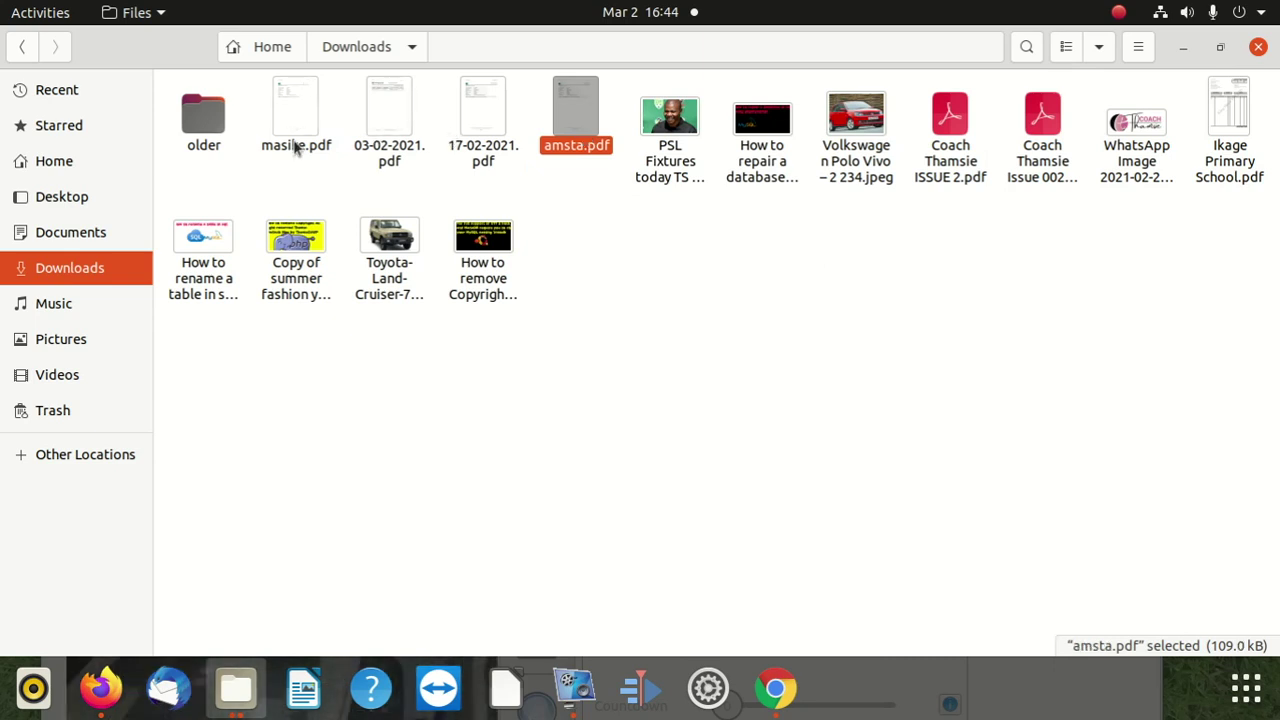
double_click(379, 112)
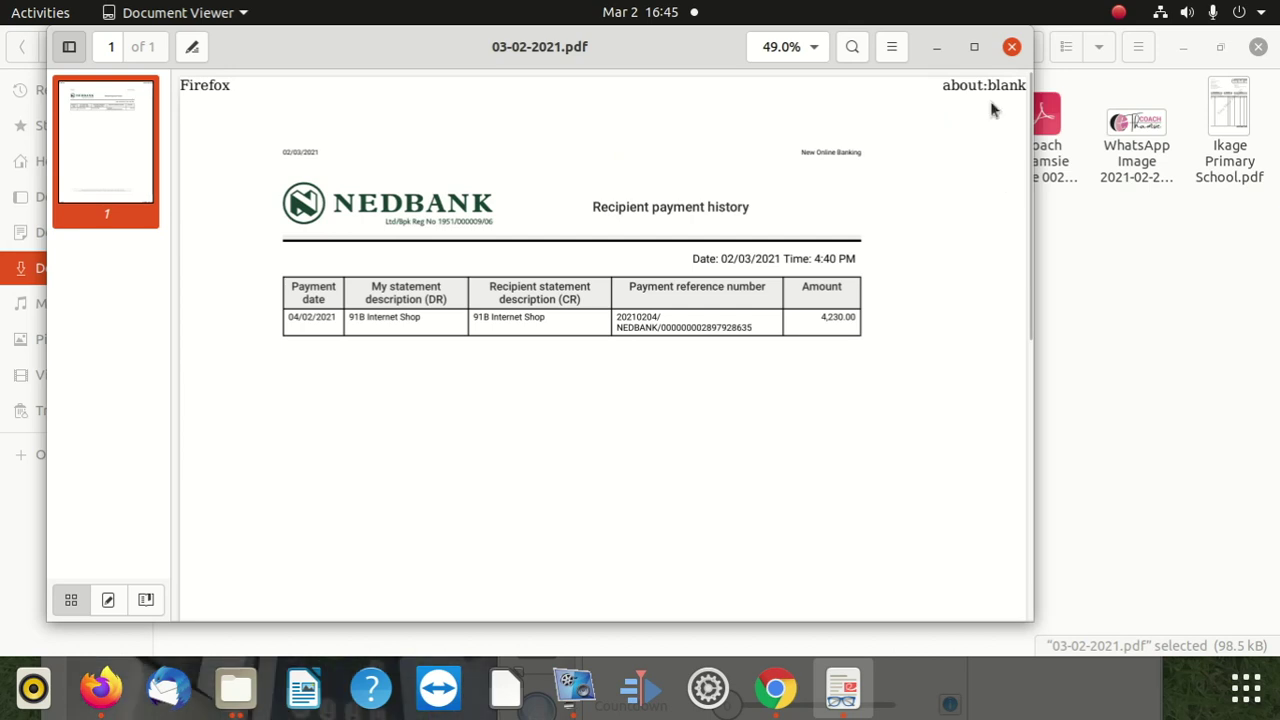
left_click(1011, 48)
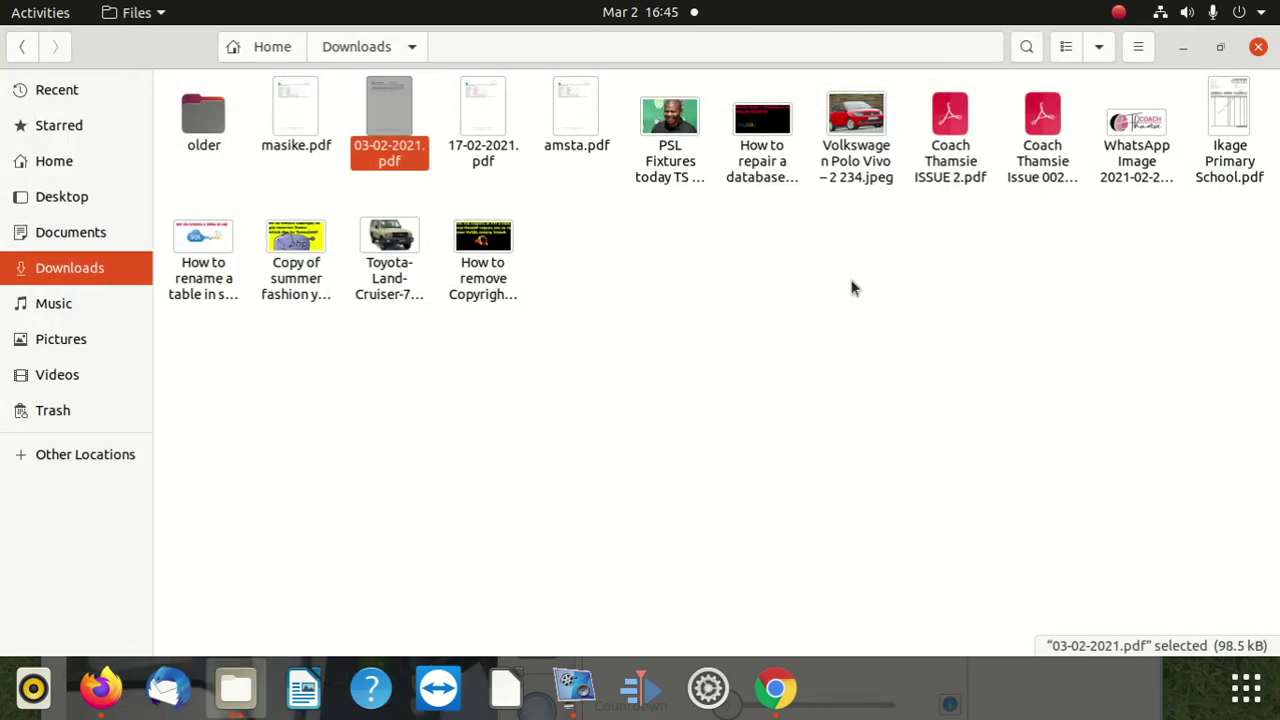
Close the Downloads file window and maximize the Home folder window
left_click(1258, 47)
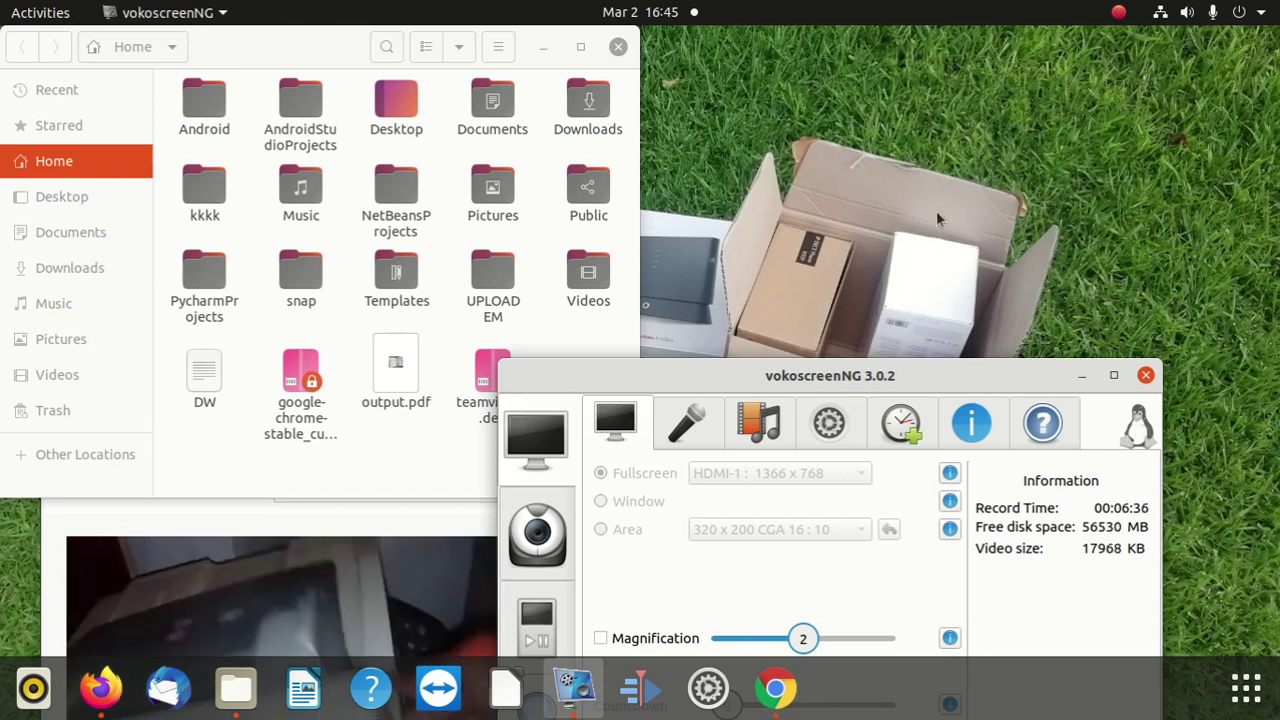
left_click(585, 52)
left_click(585, 52)
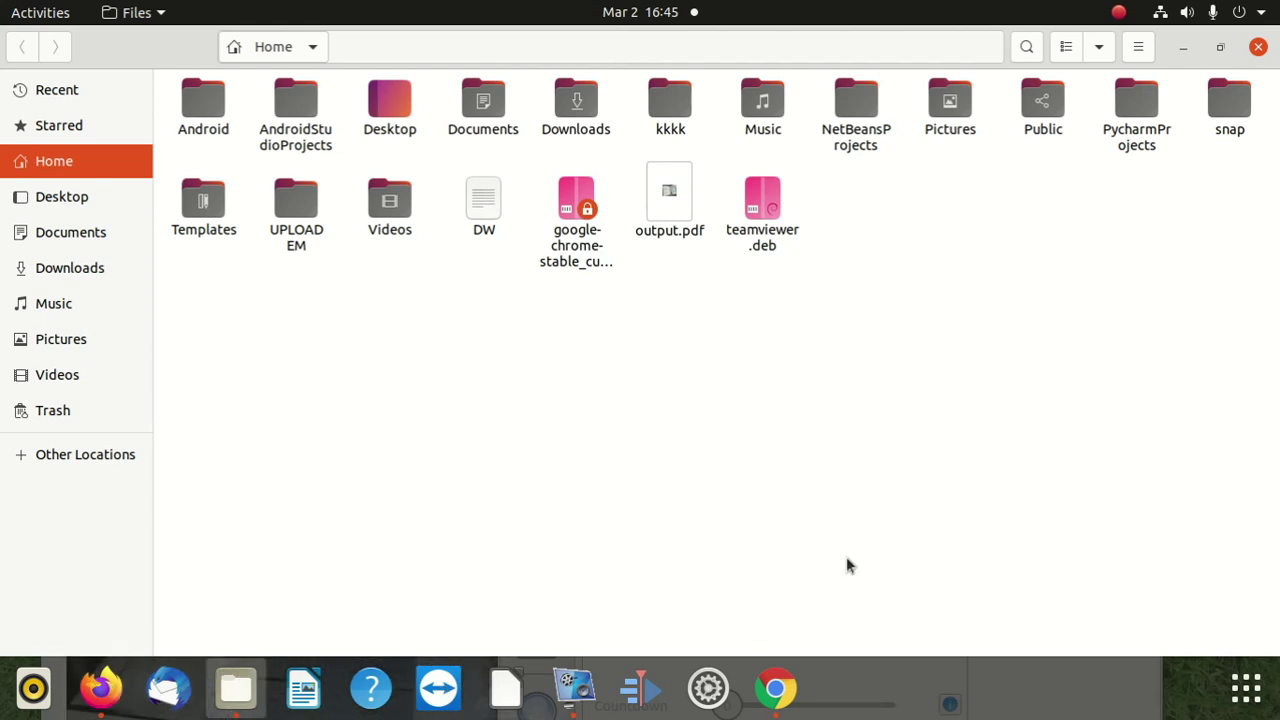
Switch to Gmail in Firefox and open NedBank's Payment Notification conversation from the Updates category
left_click(120, 695)
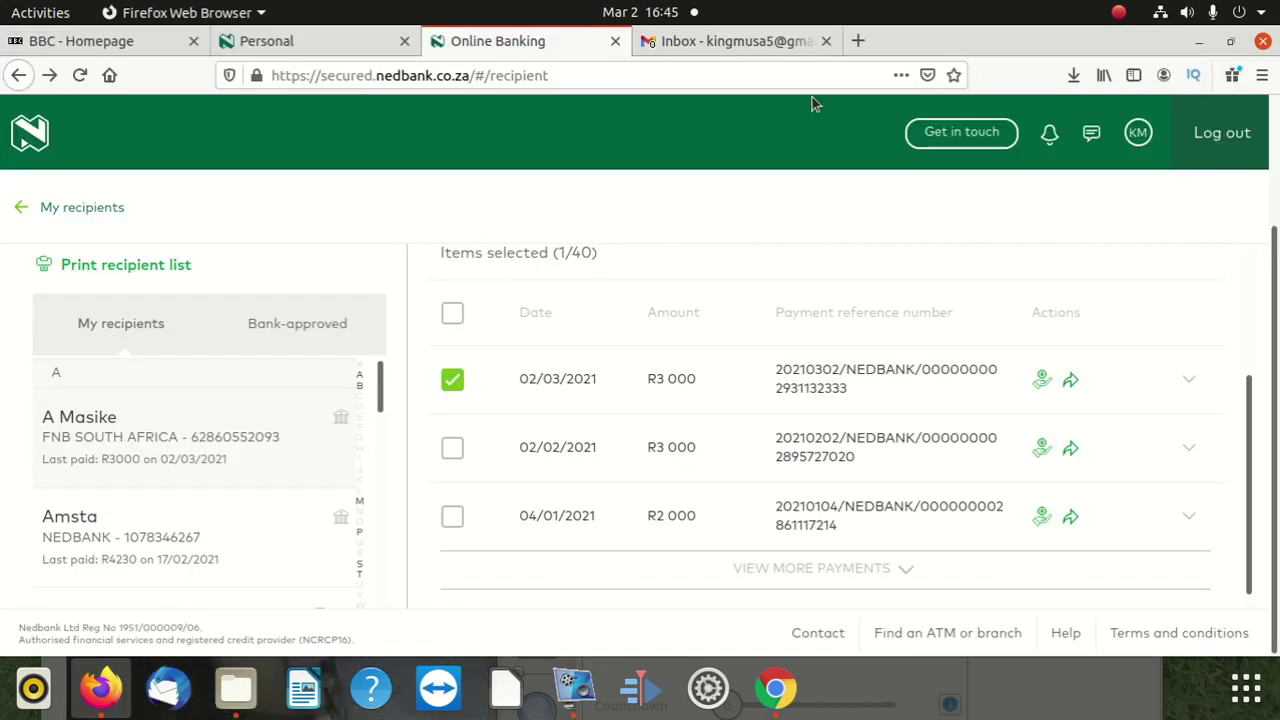
left_click(733, 44)
left_click(597, 66)
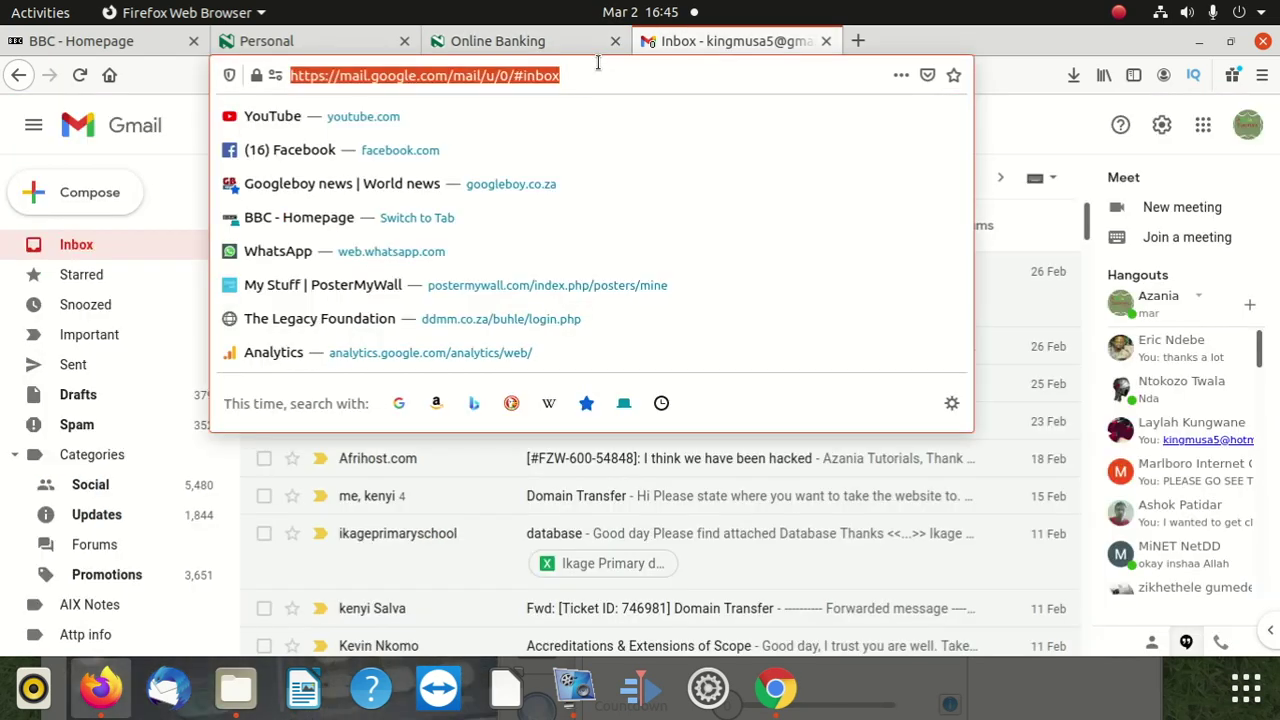
left_click(1063, 120)
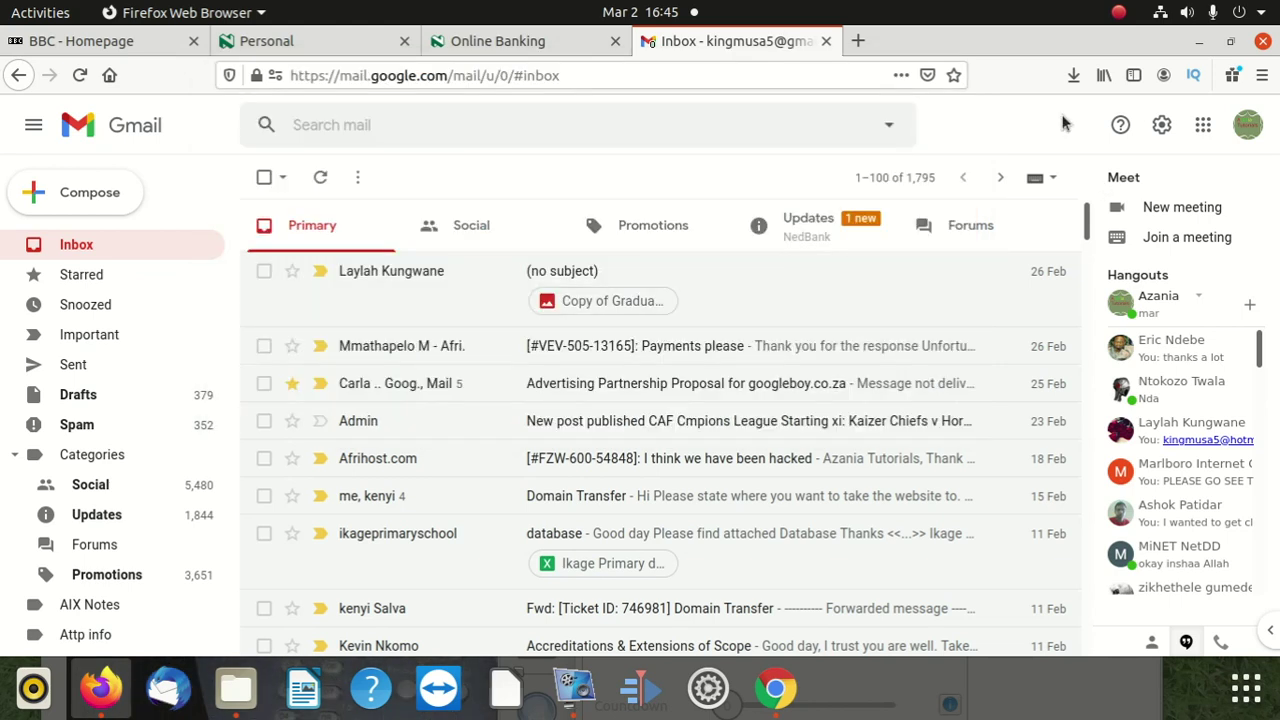
left_click(849, 232)
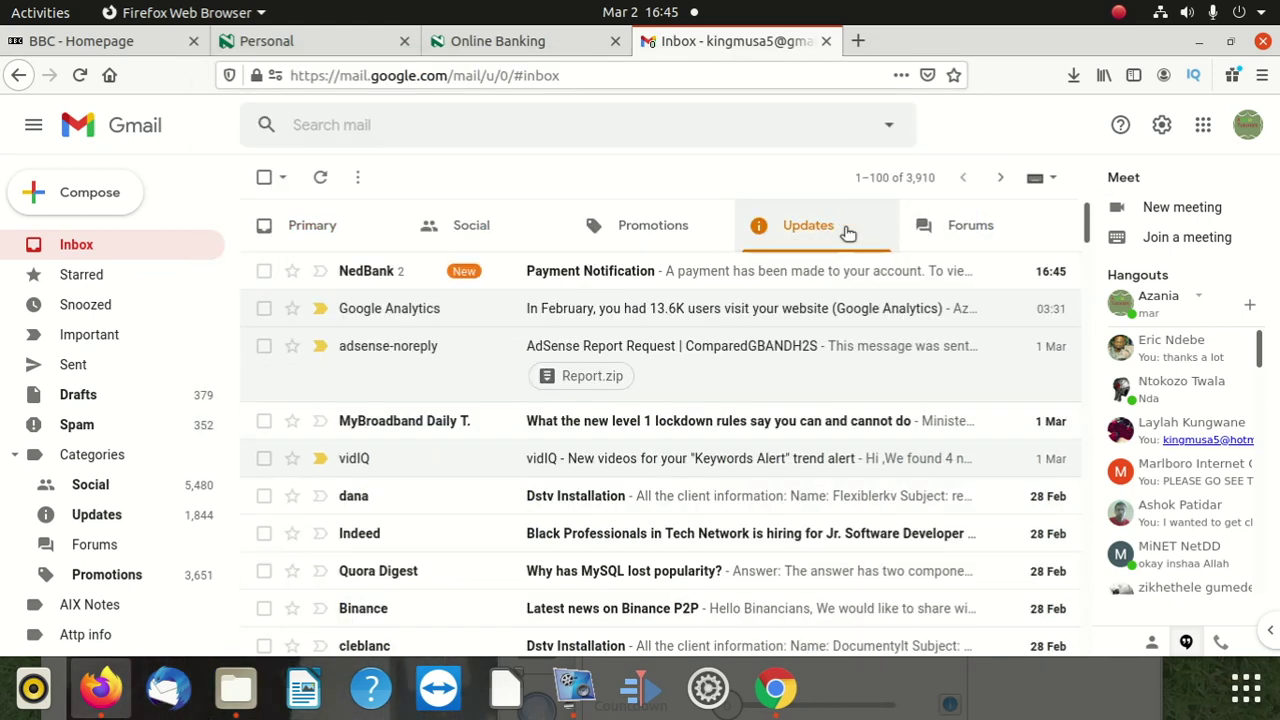
left_click(663, 268)
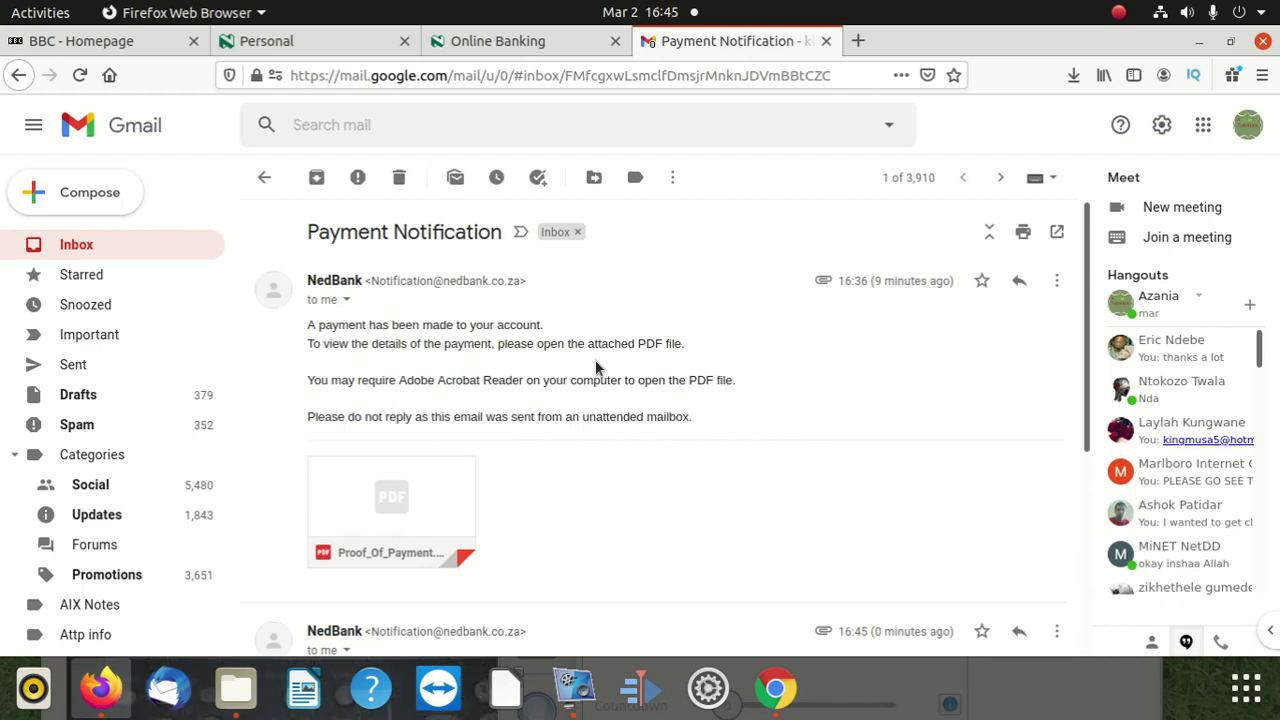
Examine both NedBank payment notification messages and their Proof_Of_Payment PDF attachments
scroll(288, 435, "down", 4)
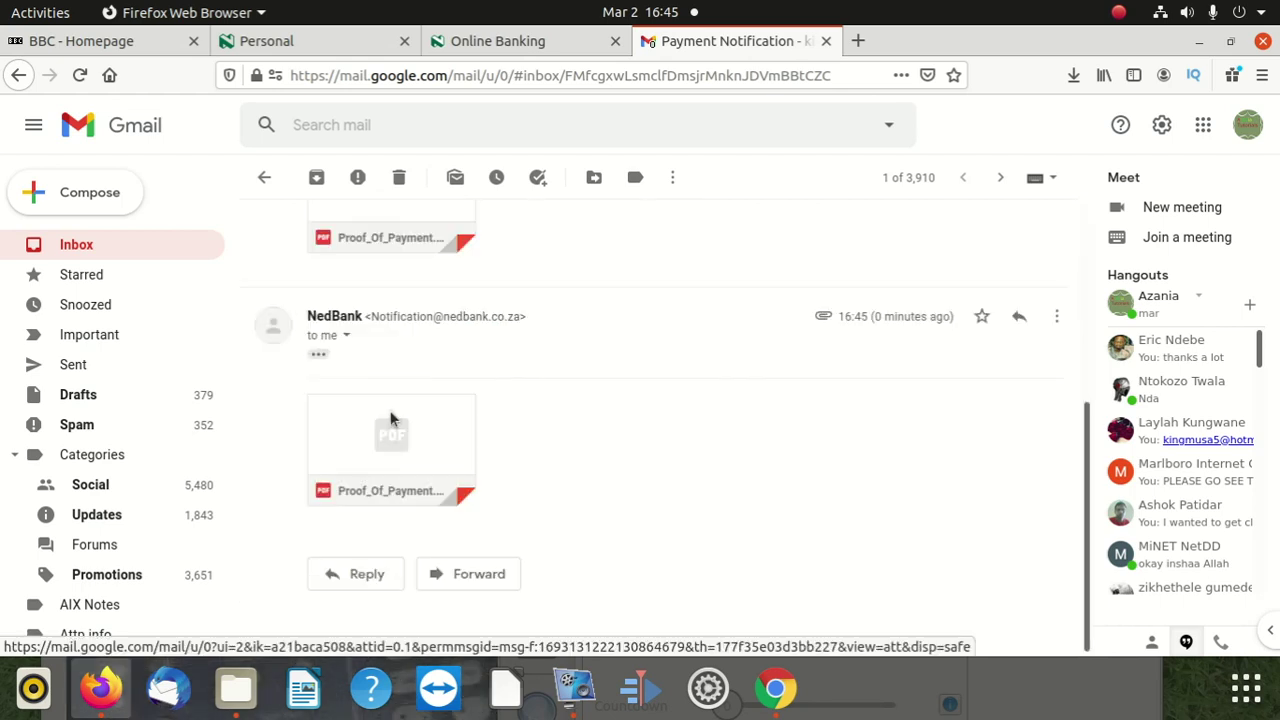
mouse_move(465, 489)
scroll(485, 438, "up", 3)
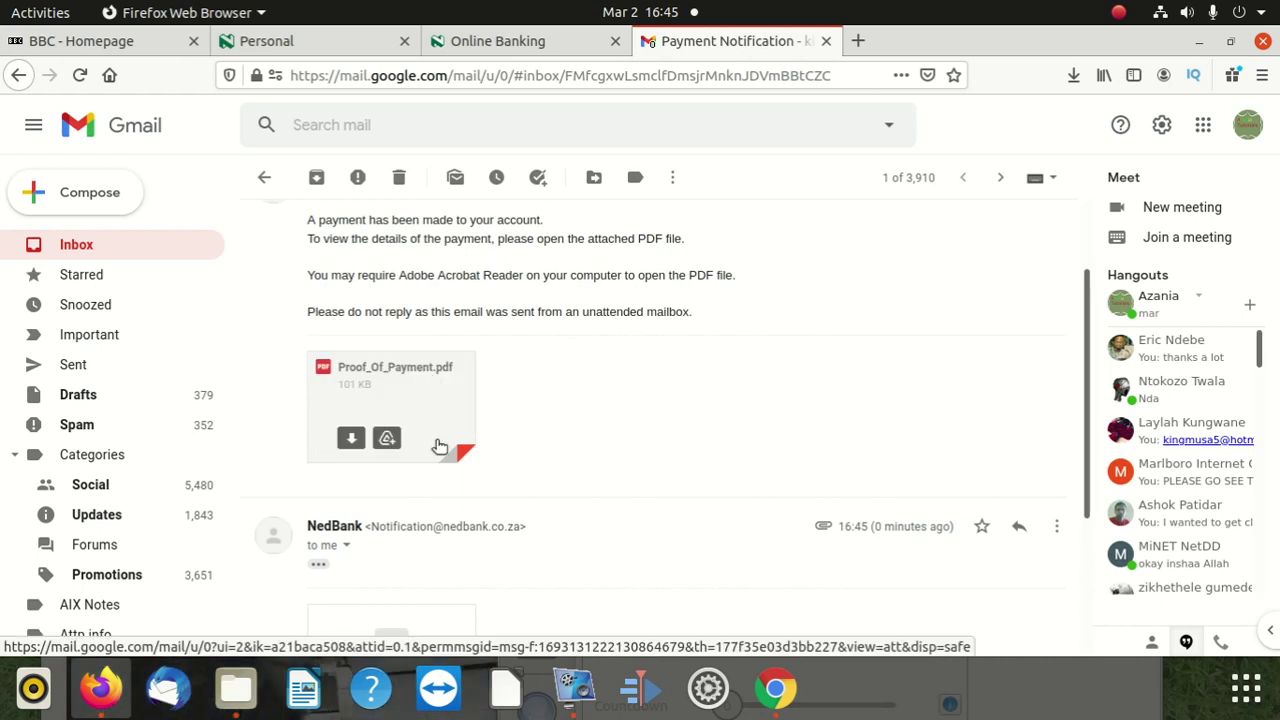
scroll(420, 480, "down", 3)
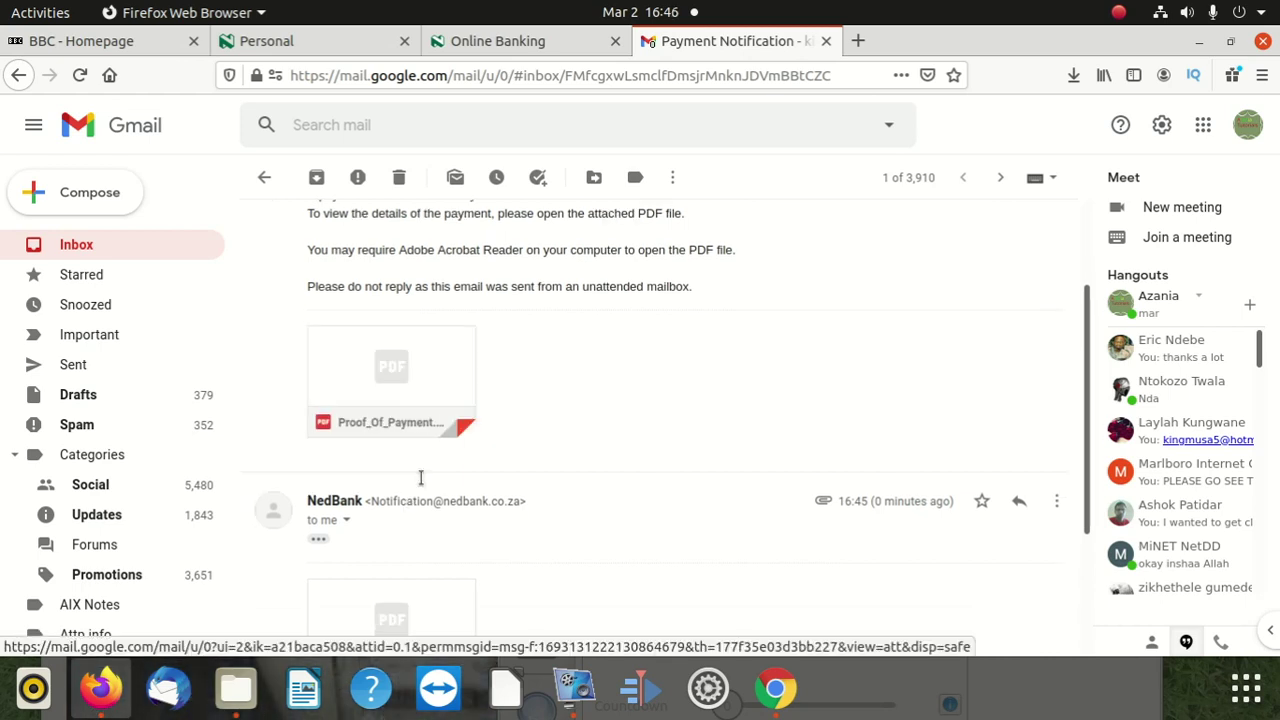
scroll(424, 484, "up", 5)
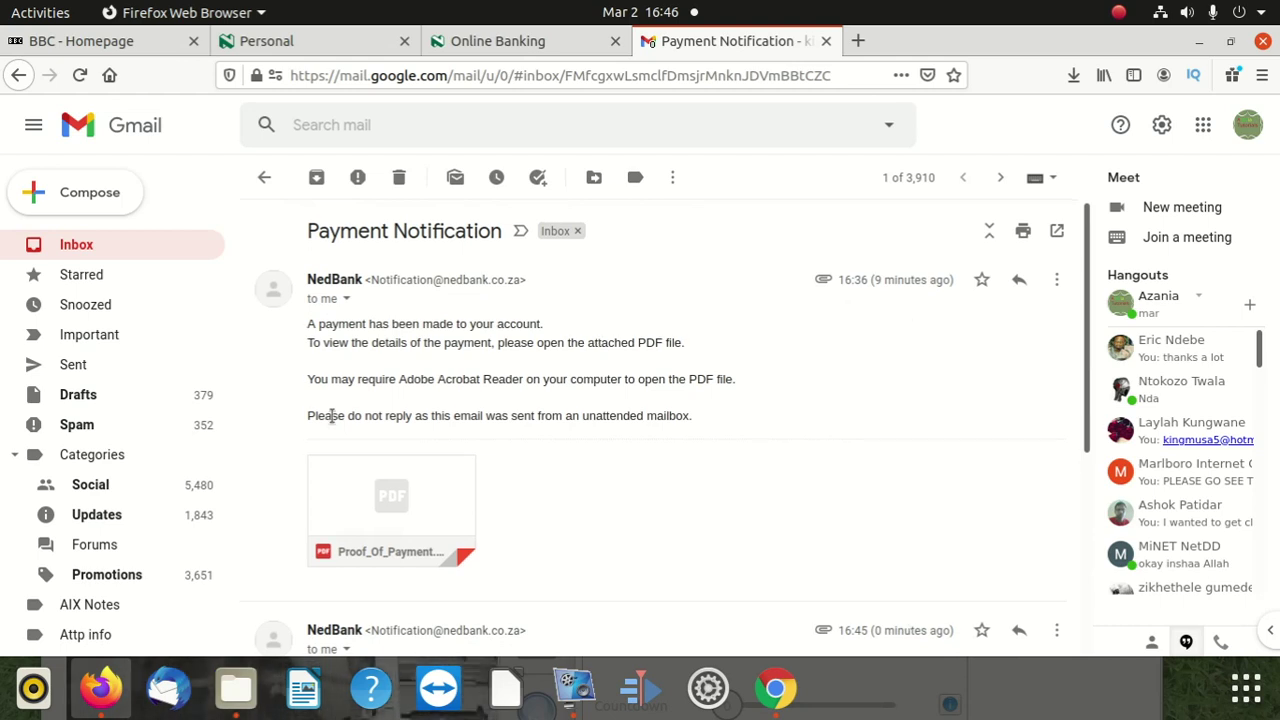
scroll(335, 416, "down", 1)
Return to Online Banking, run Share proof of payment on the selected 02/03/2021 payment, and log out of the banking session
left_click(491, 43)
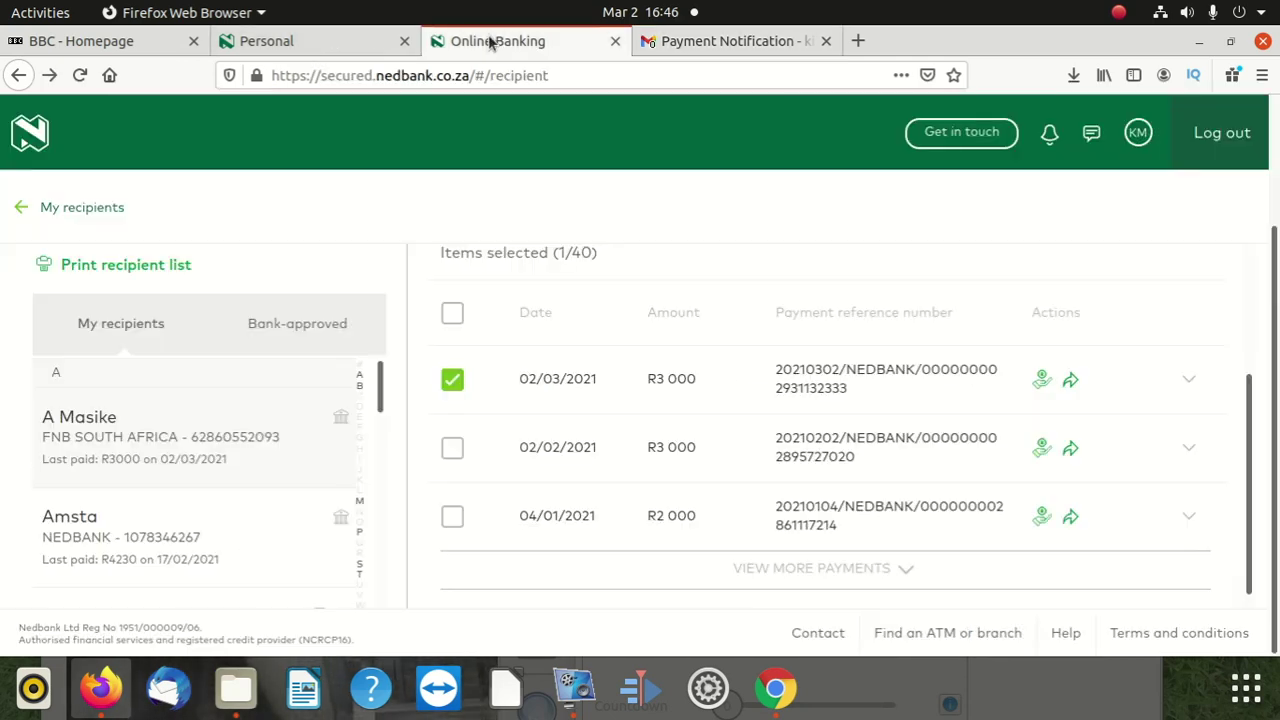
scroll(600, 375, "up", 3)
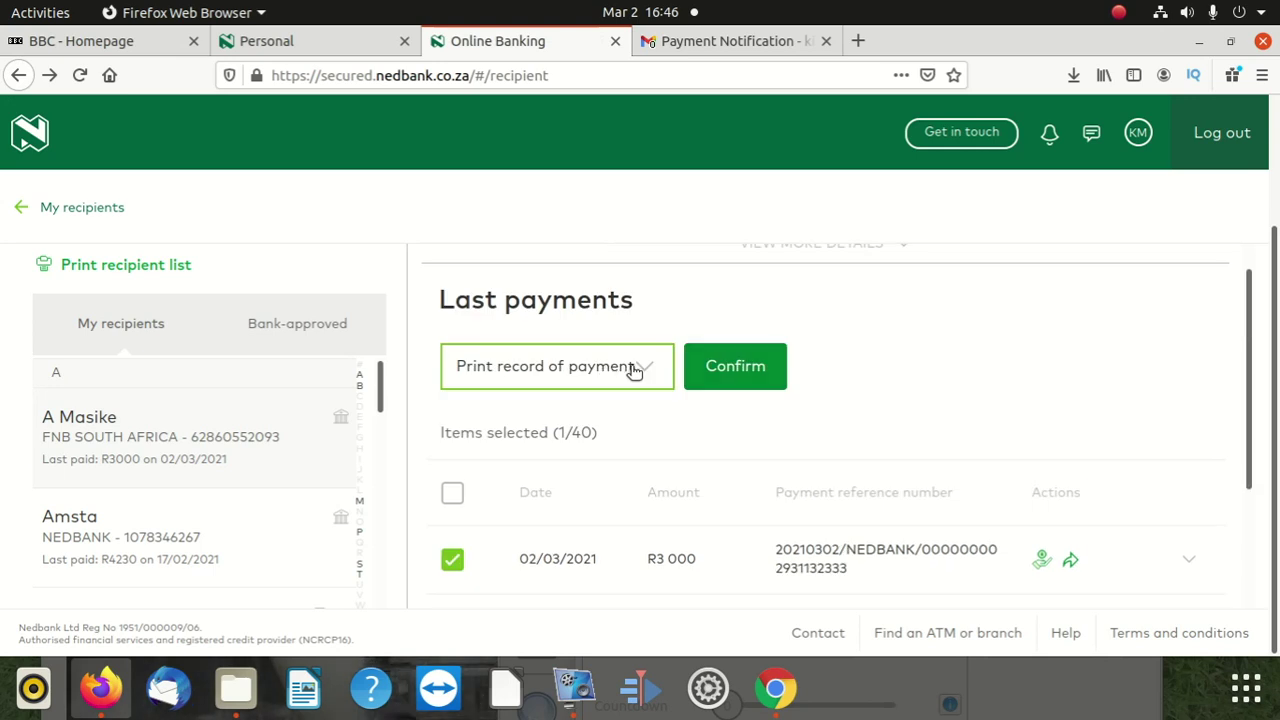
left_click(633, 370)
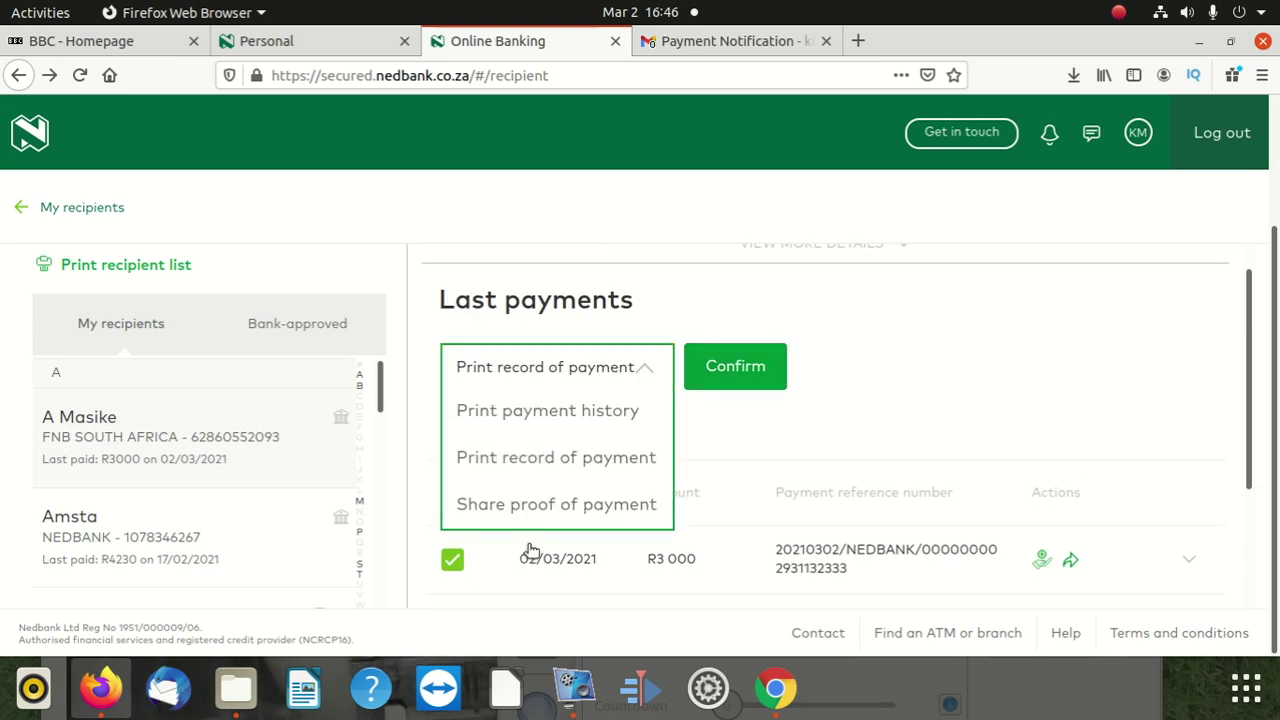
left_click(565, 505)
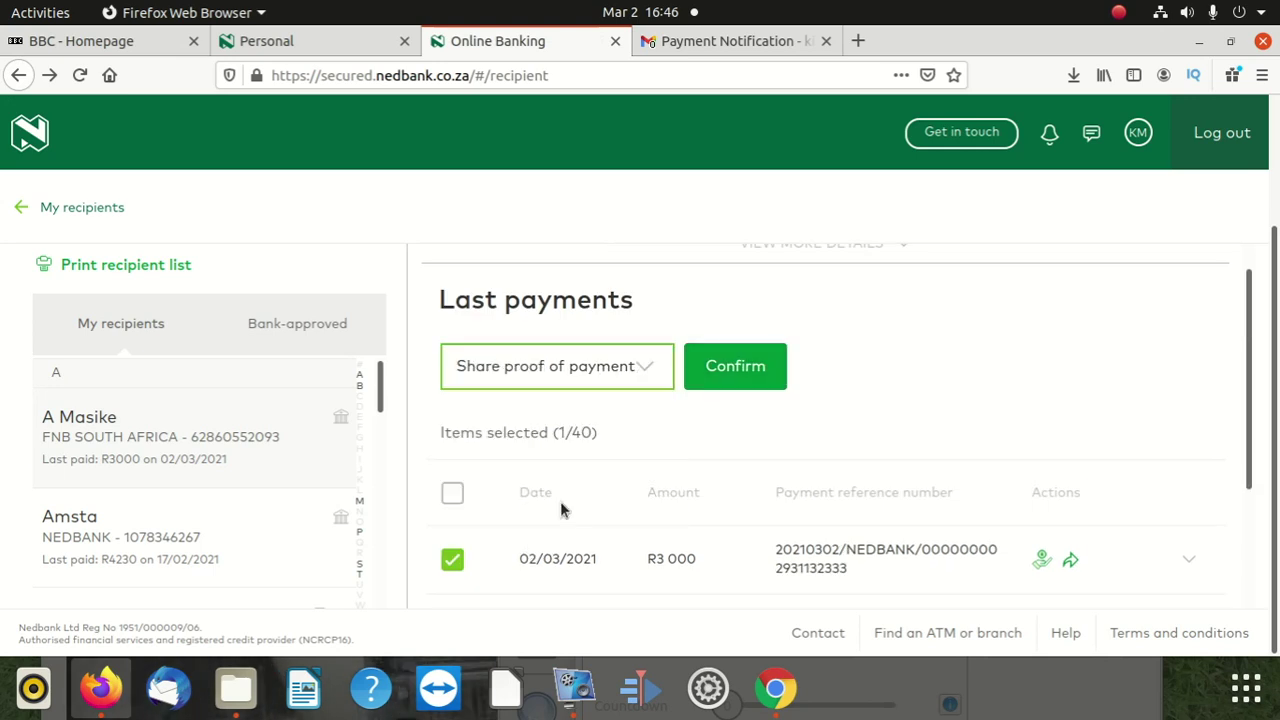
left_click(734, 365)
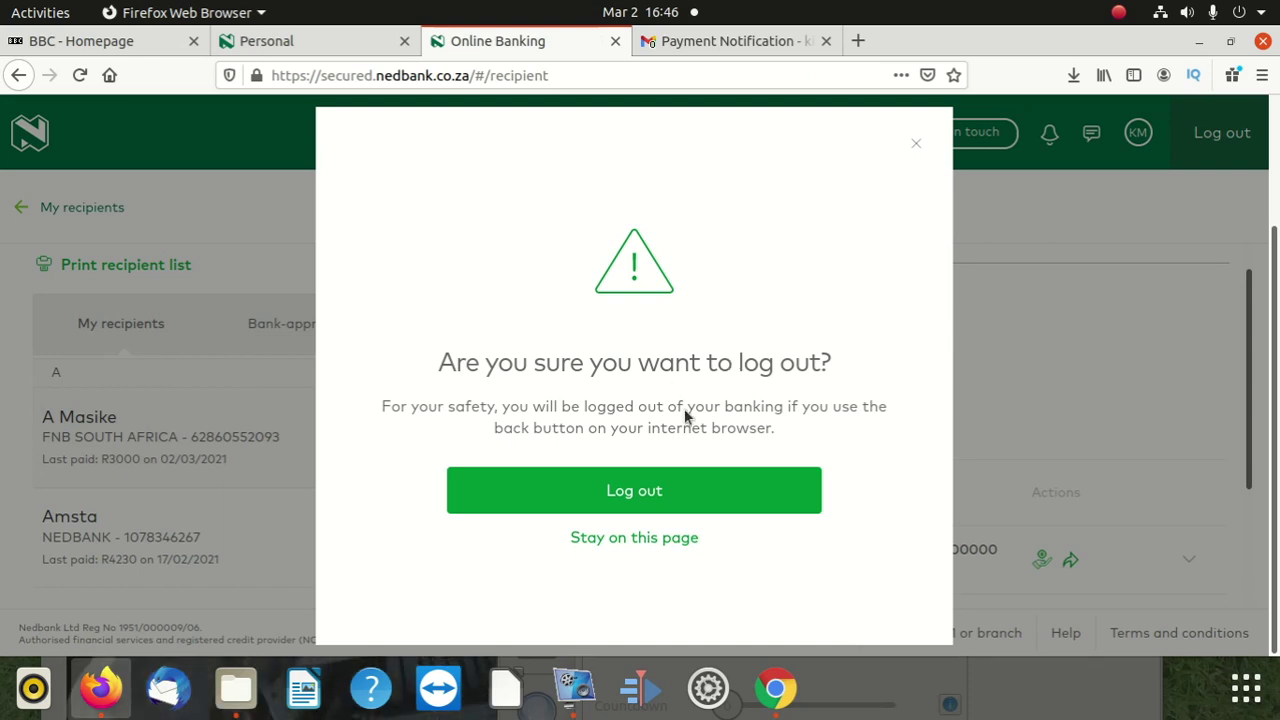
left_click(731, 491)
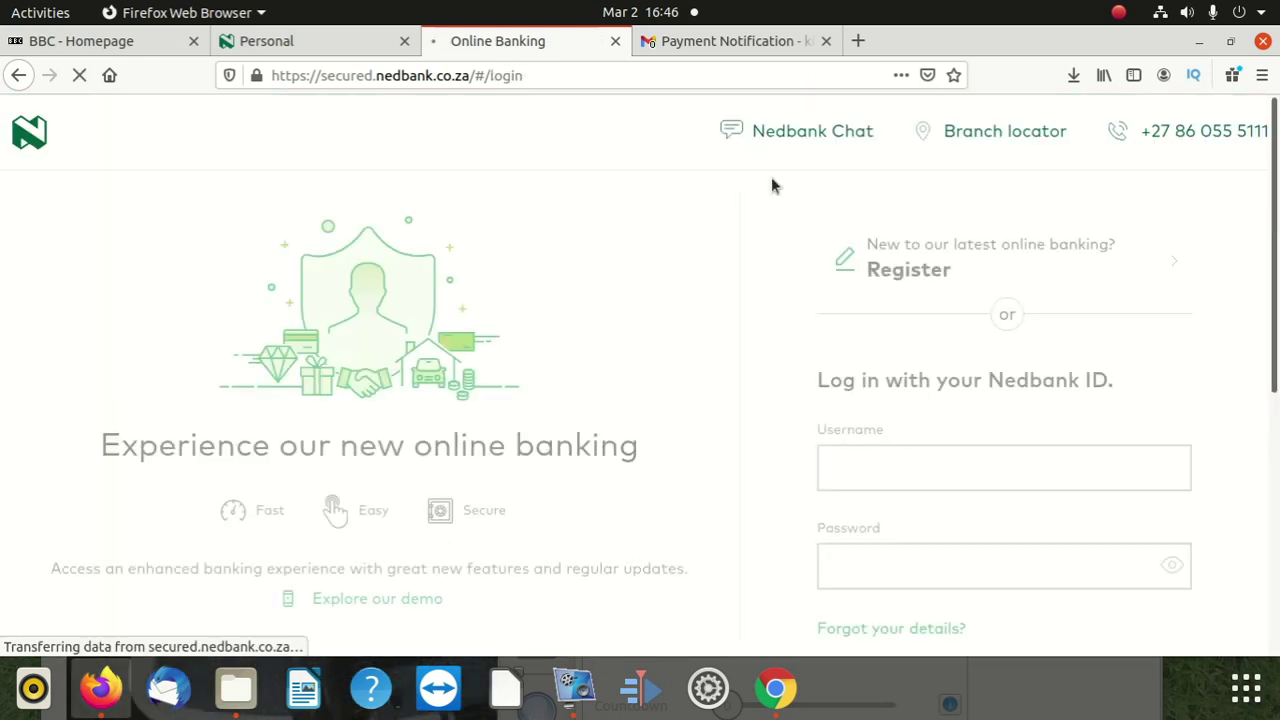
left_click(559, 74)
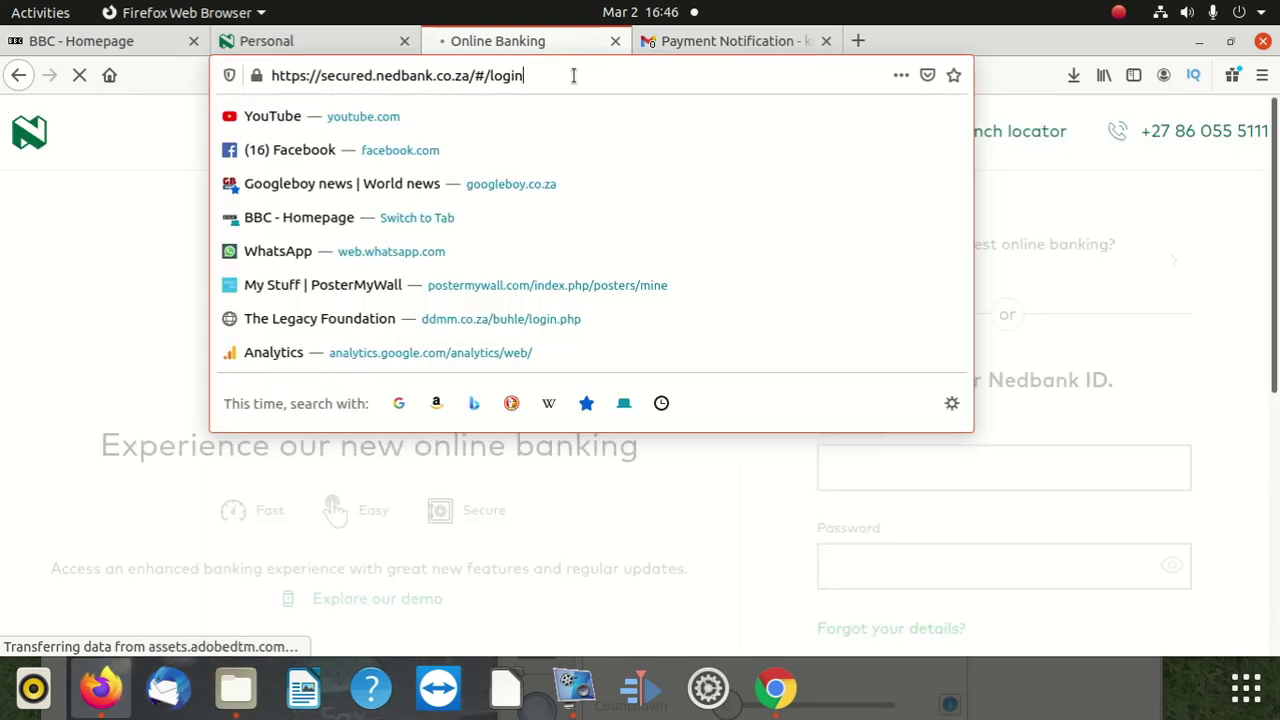
key("ctrl+a")
key("BackSpace")
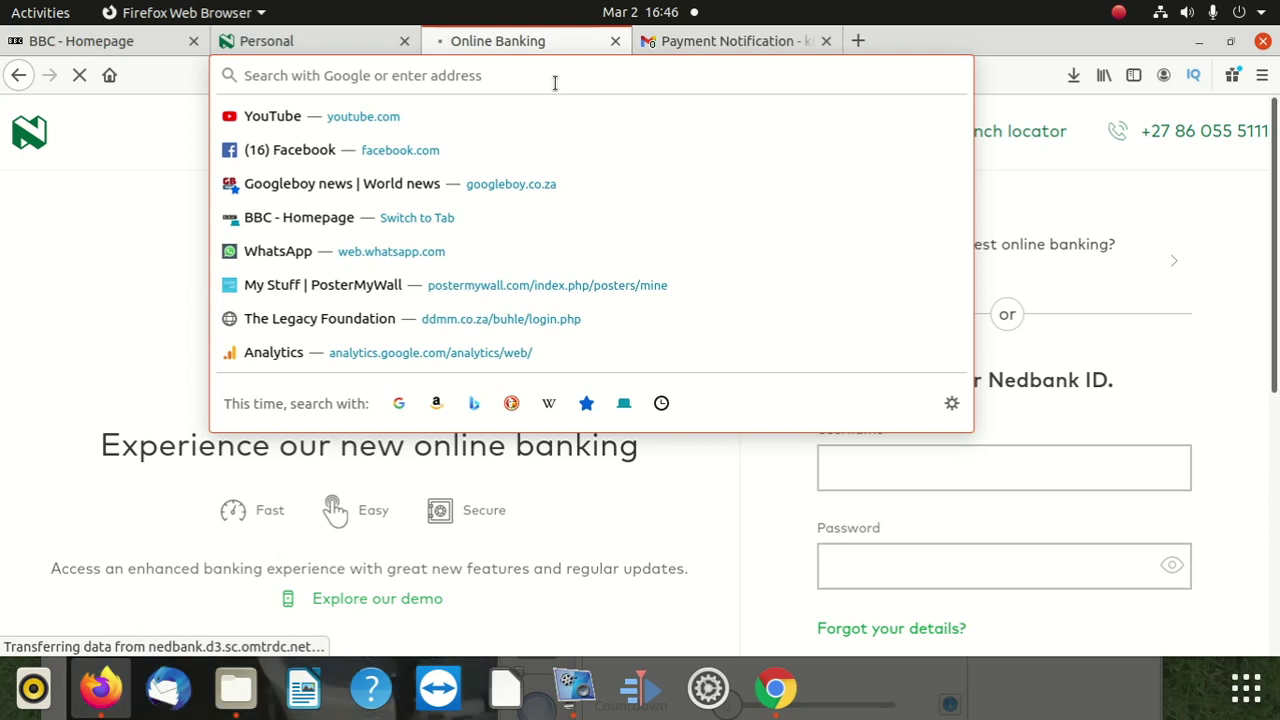
Switch back to Gmail and return from the Payment Notification conversation to the inbox's Updates list
left_click(805, 40)
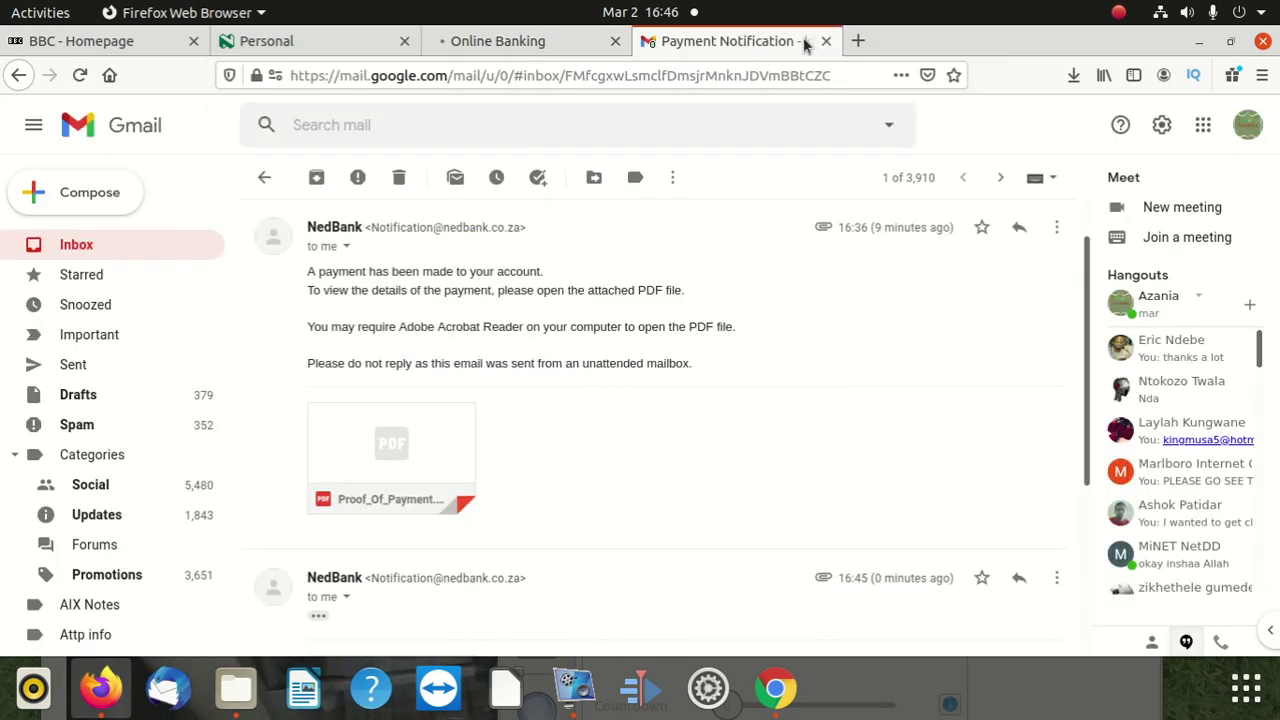
left_click(155, 130)
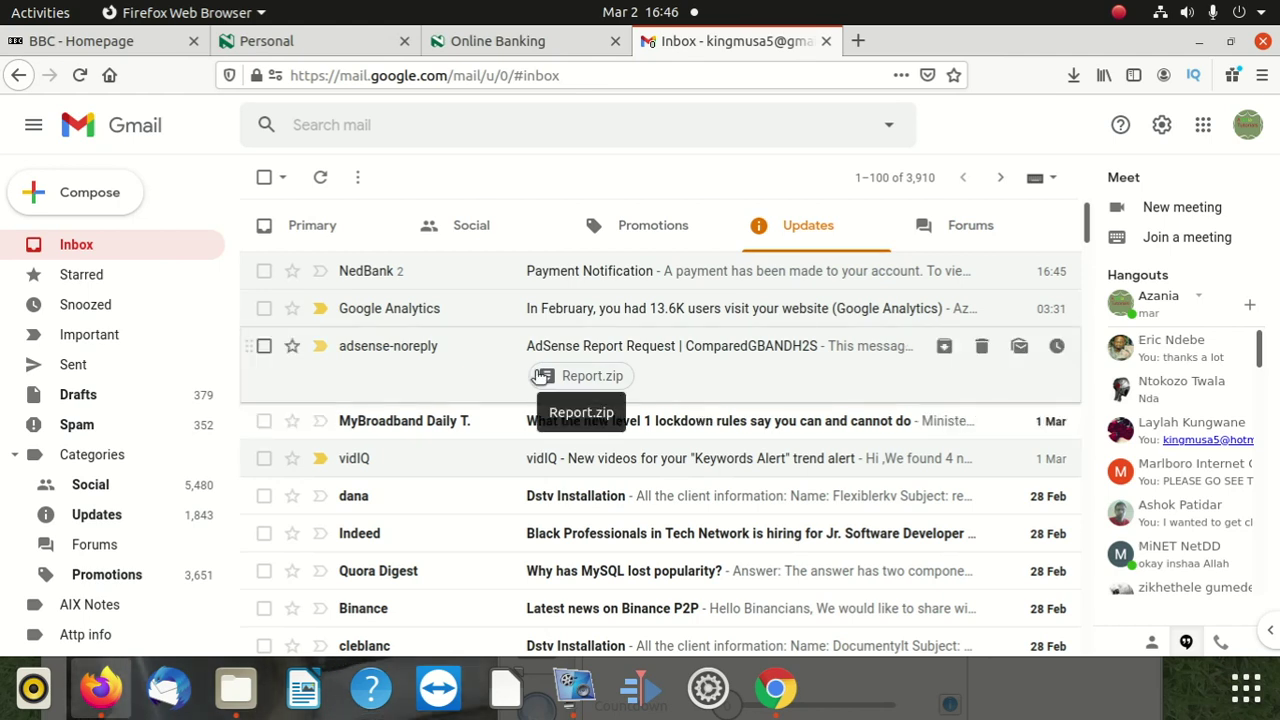
Return to the Online Banking tab, load nedbank.co.za, and open the Online Banking login page from the Nedbank site
left_click(491, 43)
left_click(604, 76)
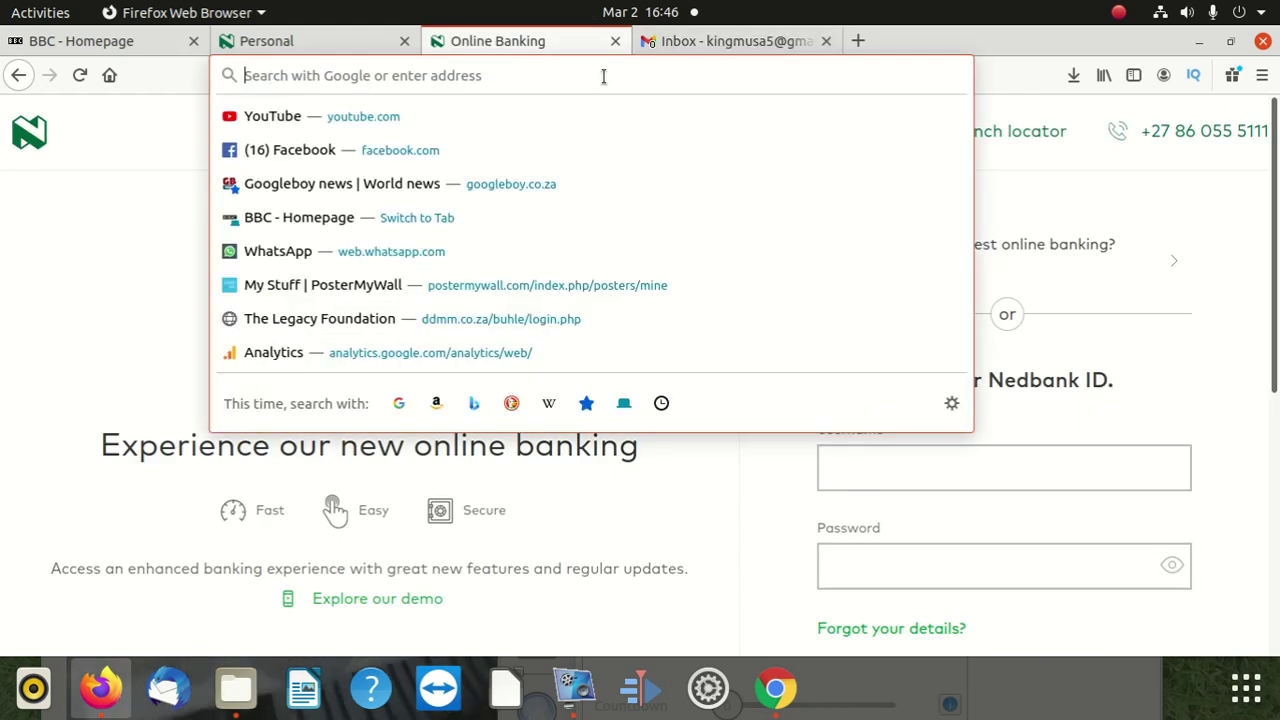
type("ned")
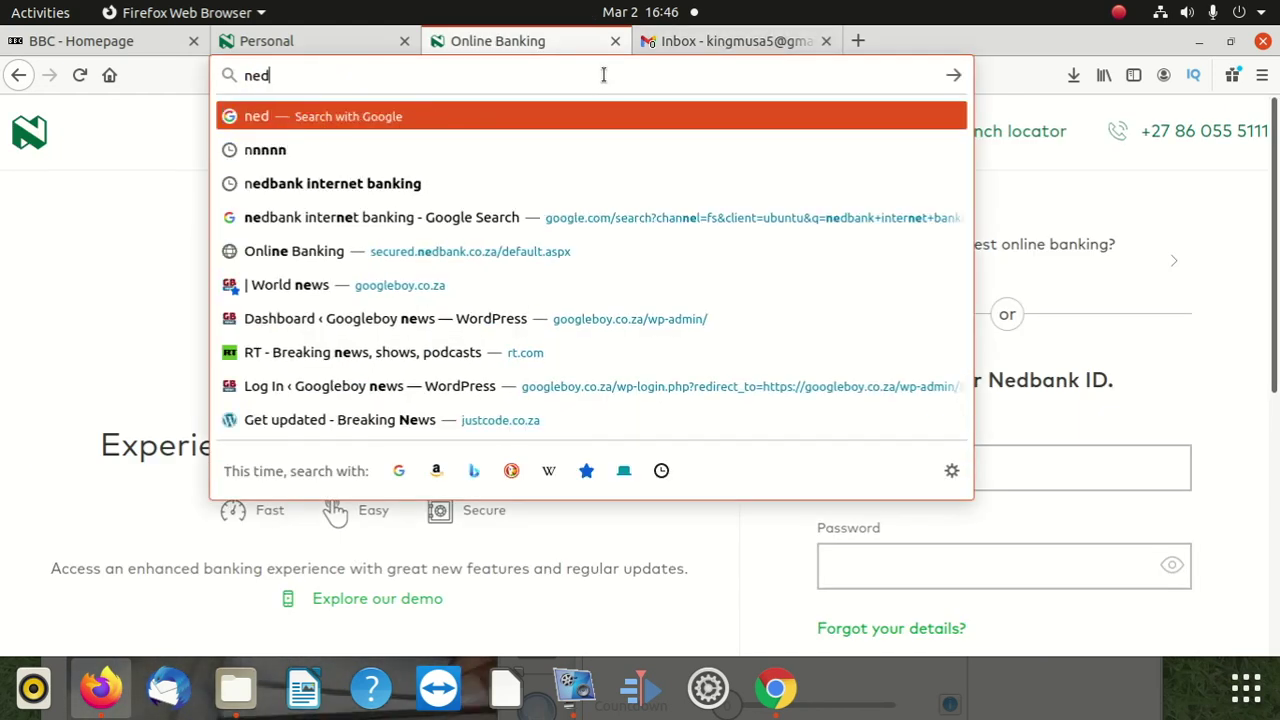
type("ban")
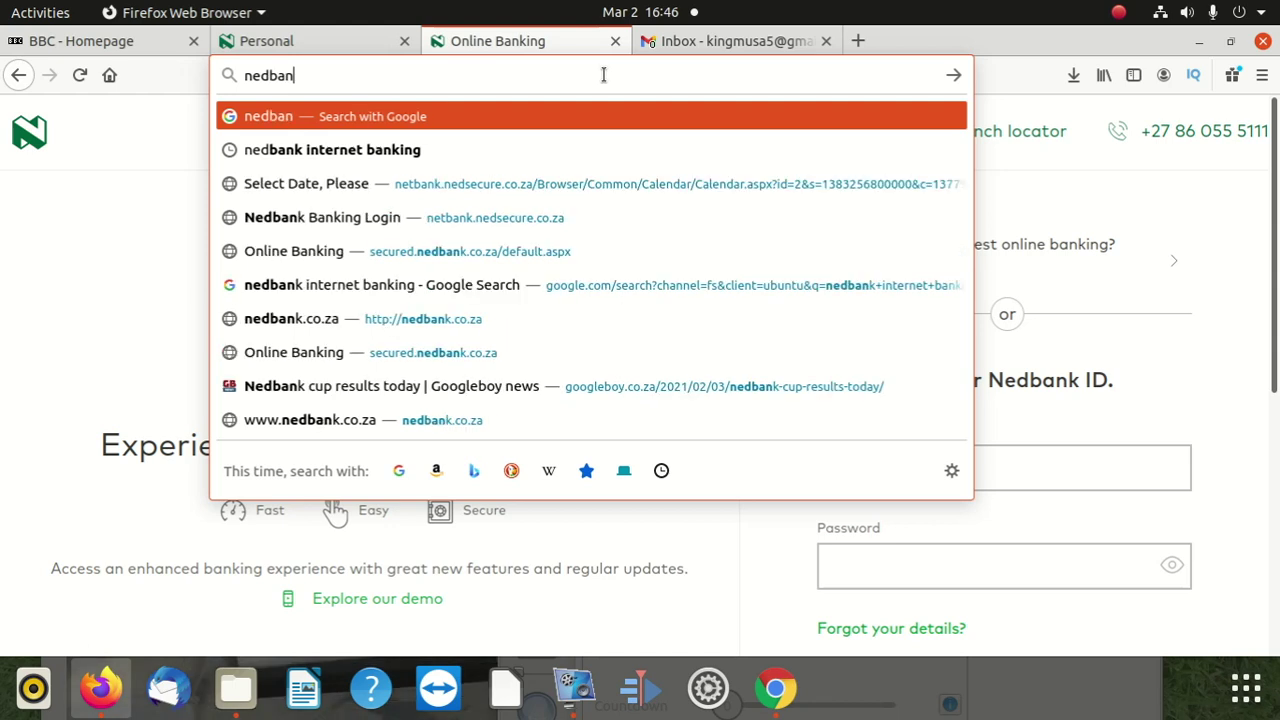
type("k.")
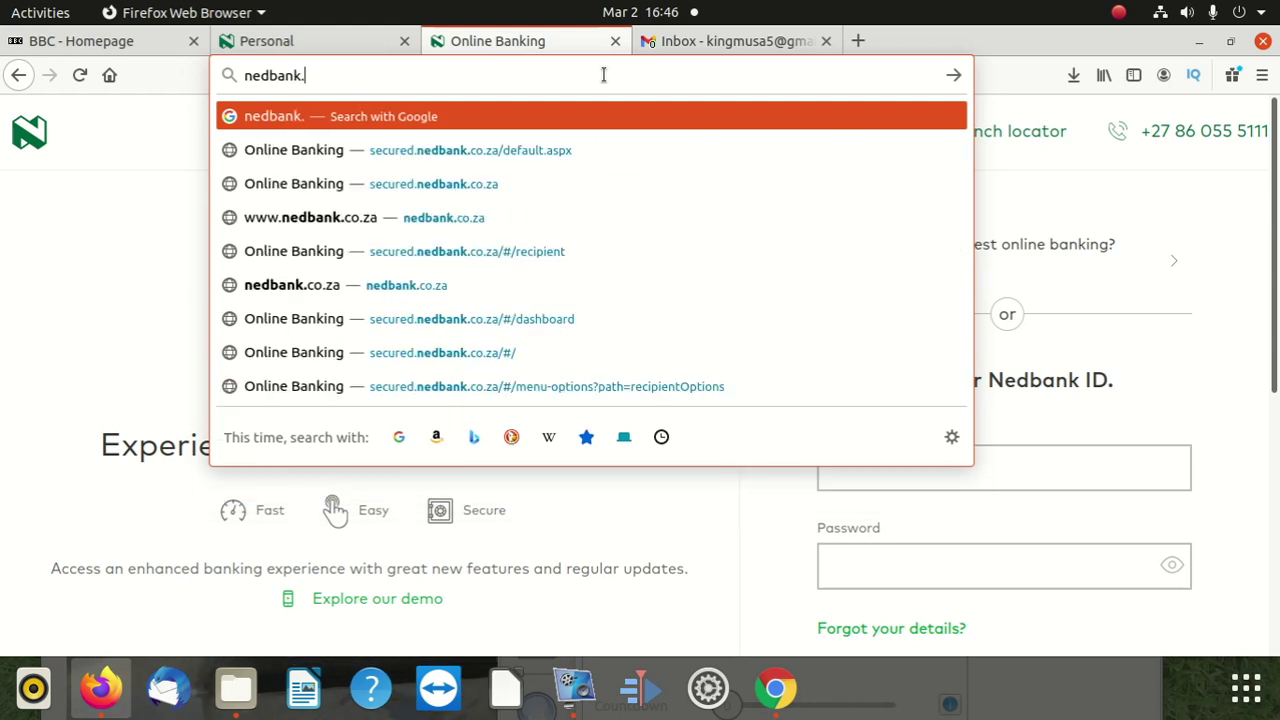
type("co.za")
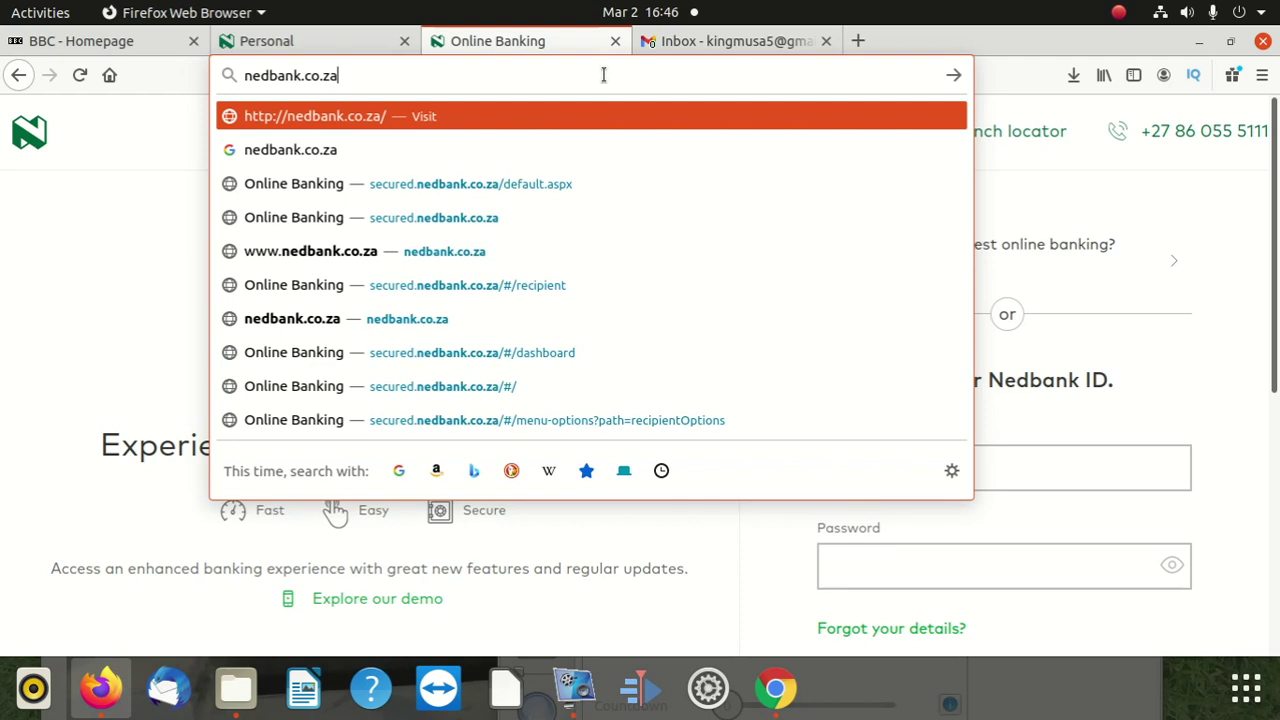
key("Return")
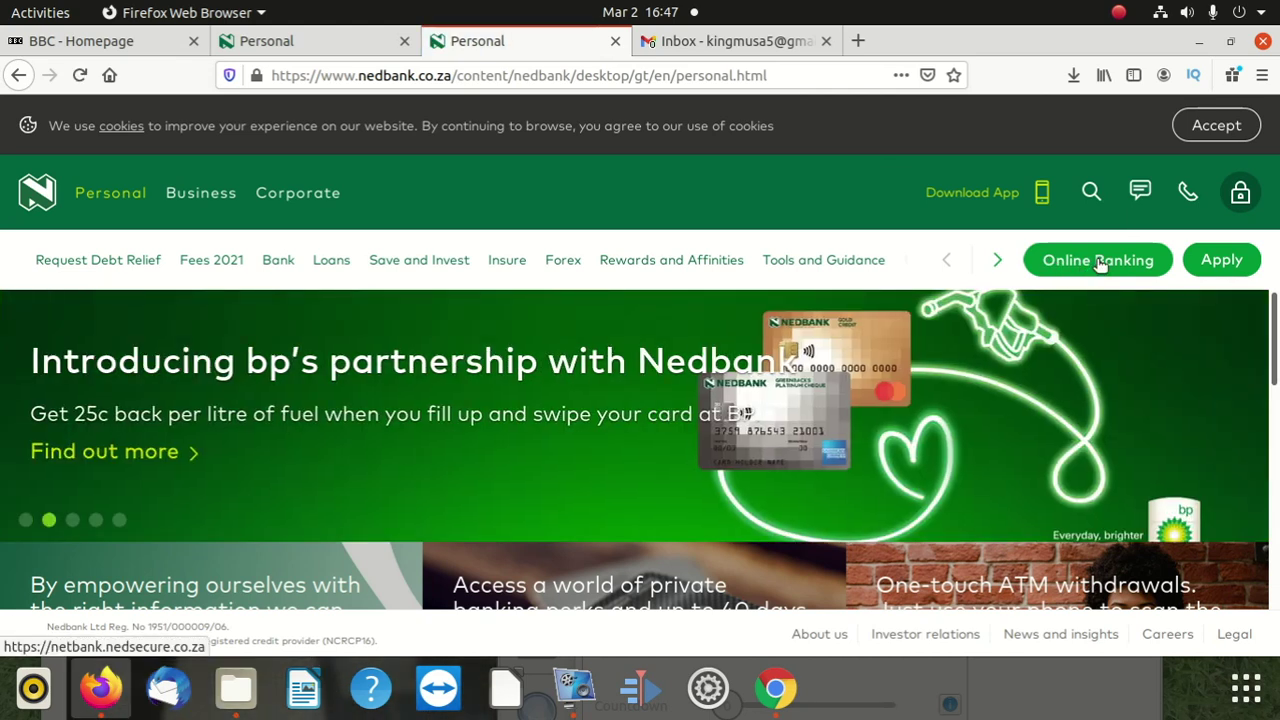
left_click(1100, 262)
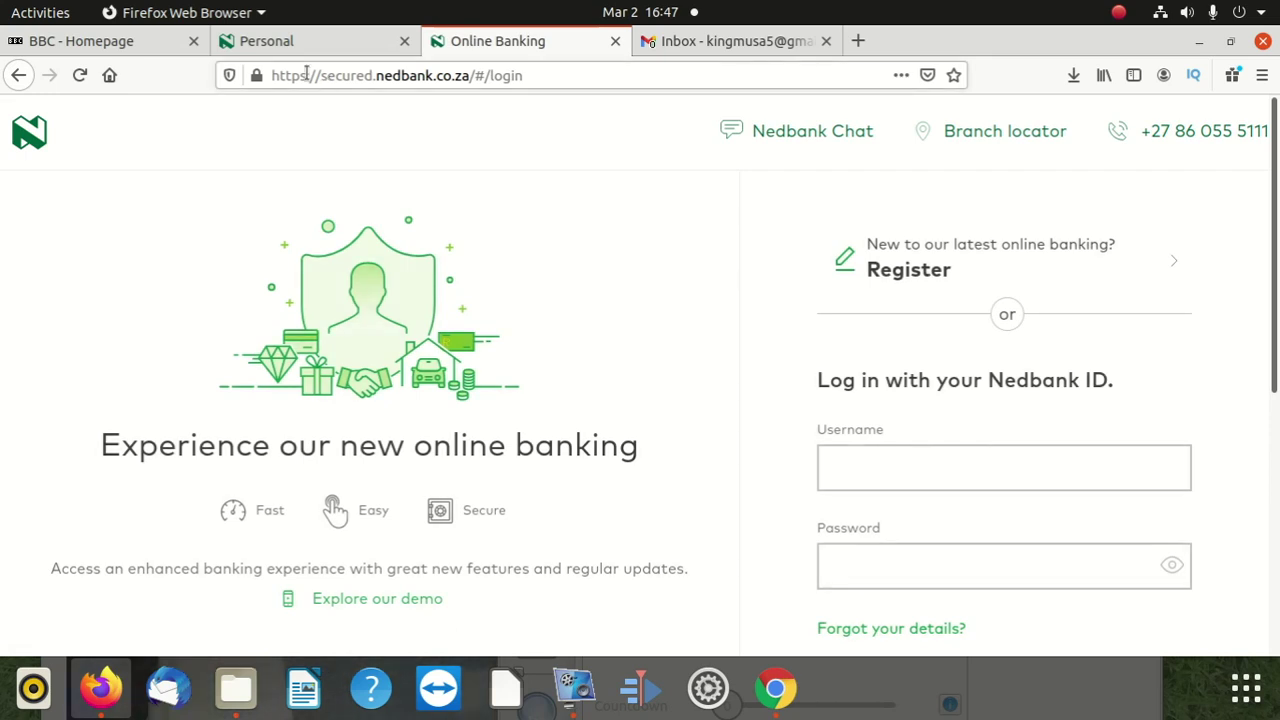
Examine the login page's secured.nedbank.co.za address, its Username and Password fields, and the options below them
left_click_drag(326, 75, 389, 75)
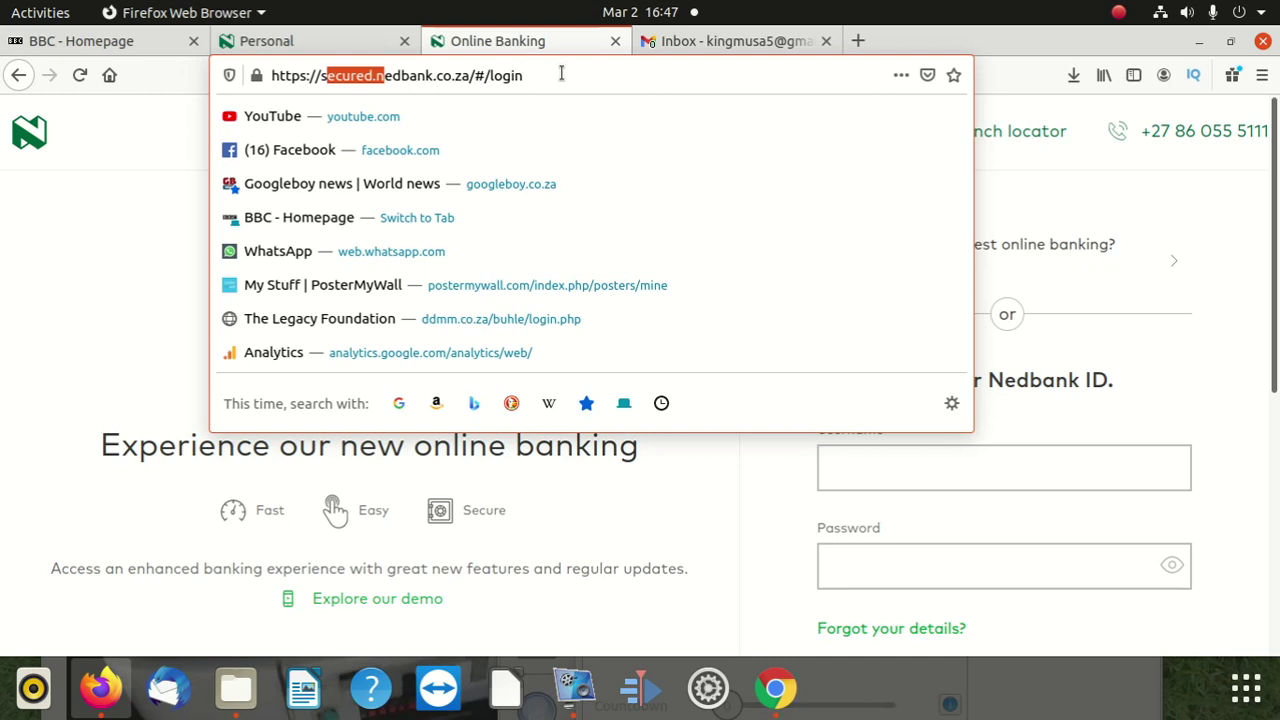
left_click_drag(355, 75, 470, 78)
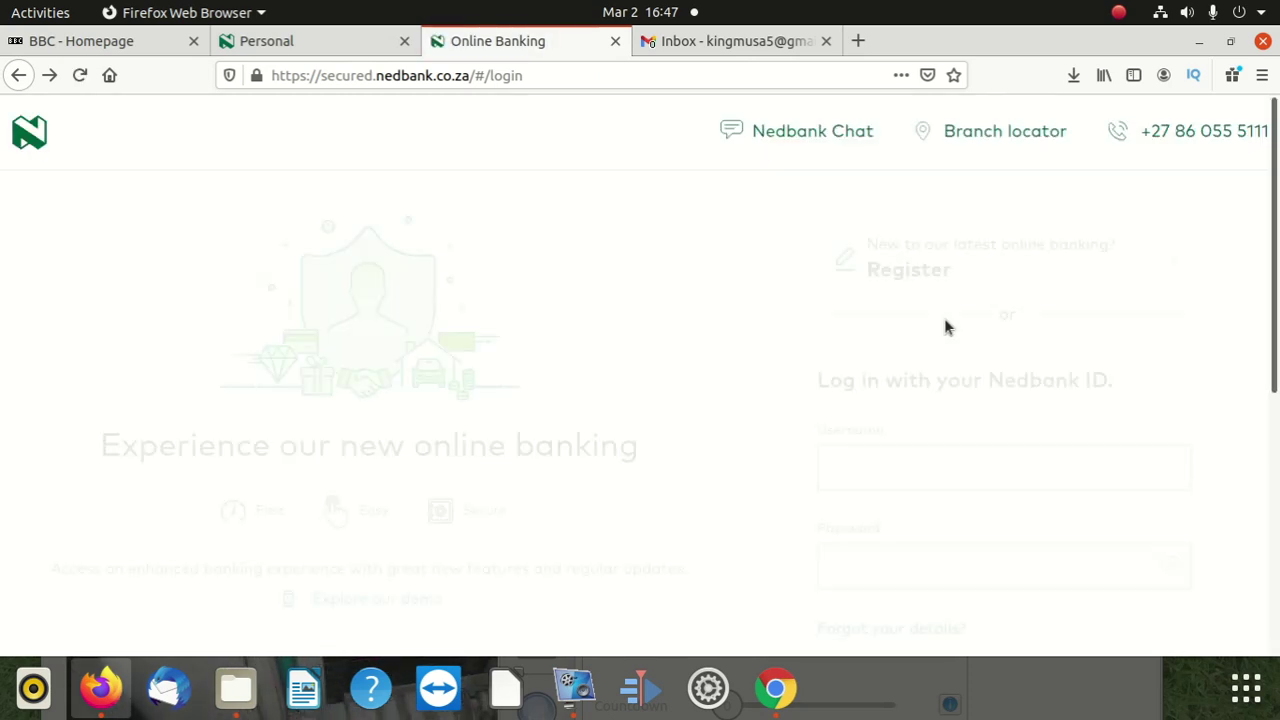
scroll(944, 356, "down", 3)
left_click(885, 305)
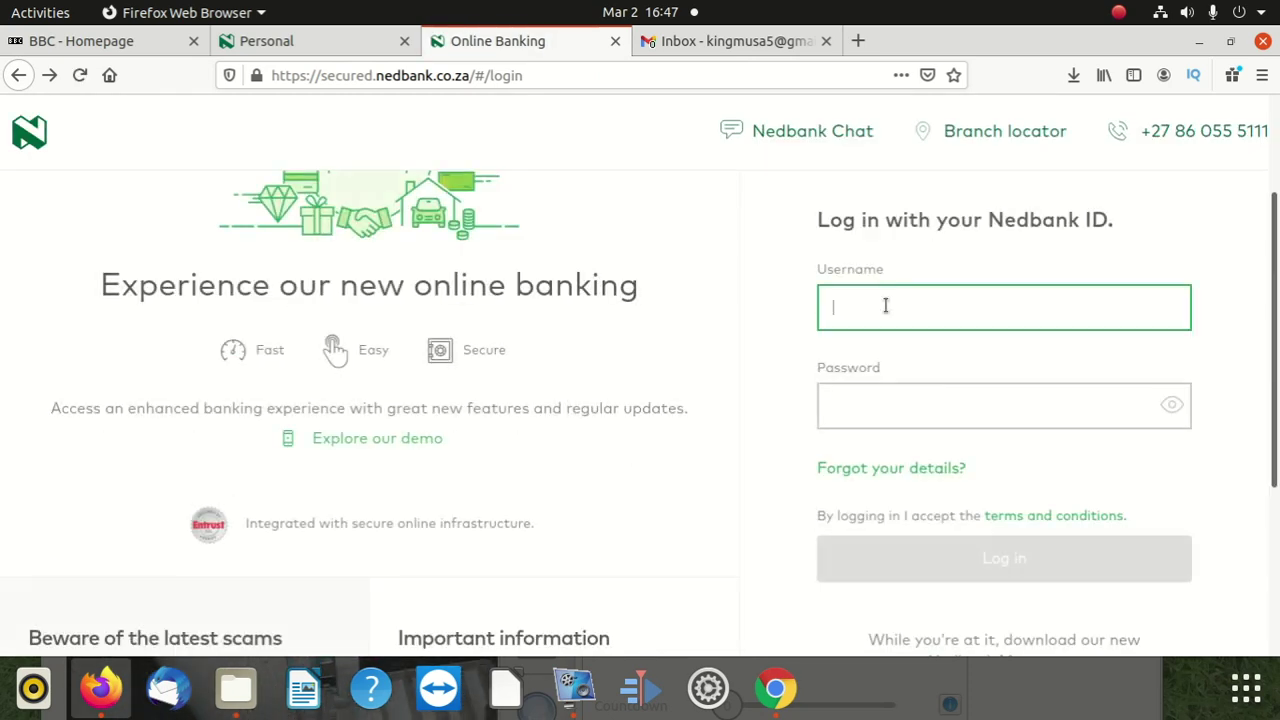
left_click(877, 396)
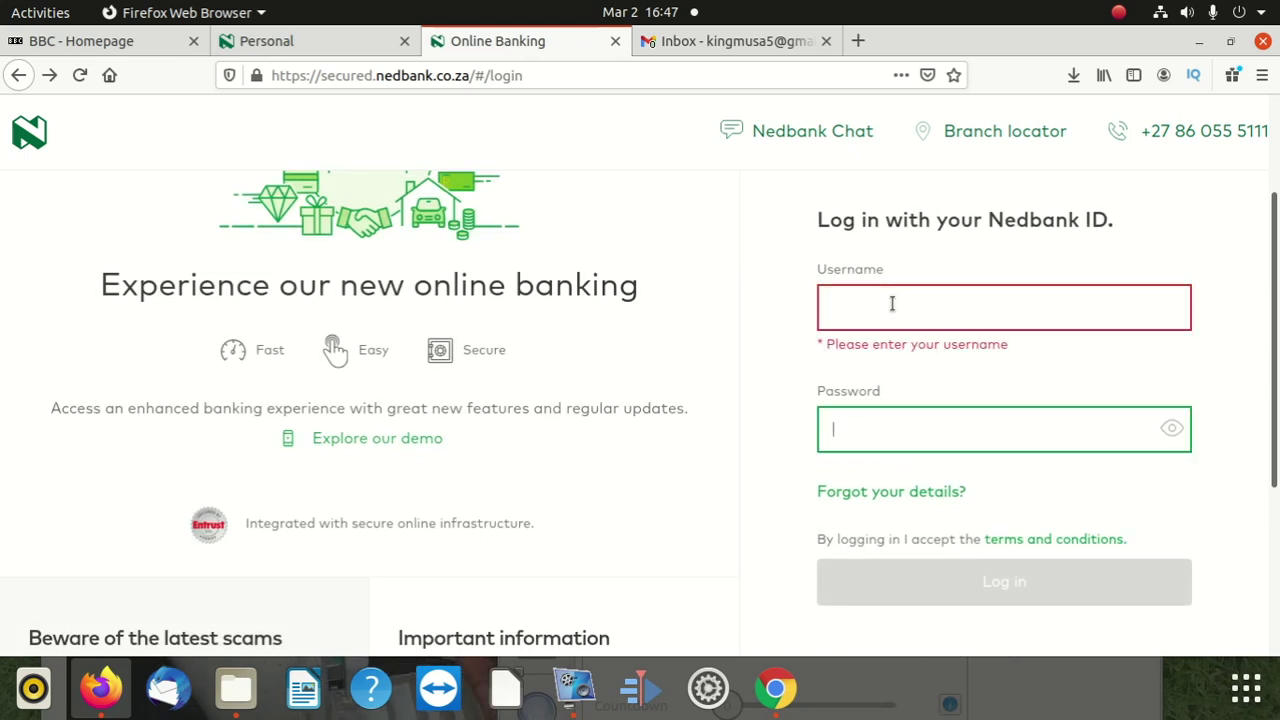
left_click(890, 305)
left_click(866, 424)
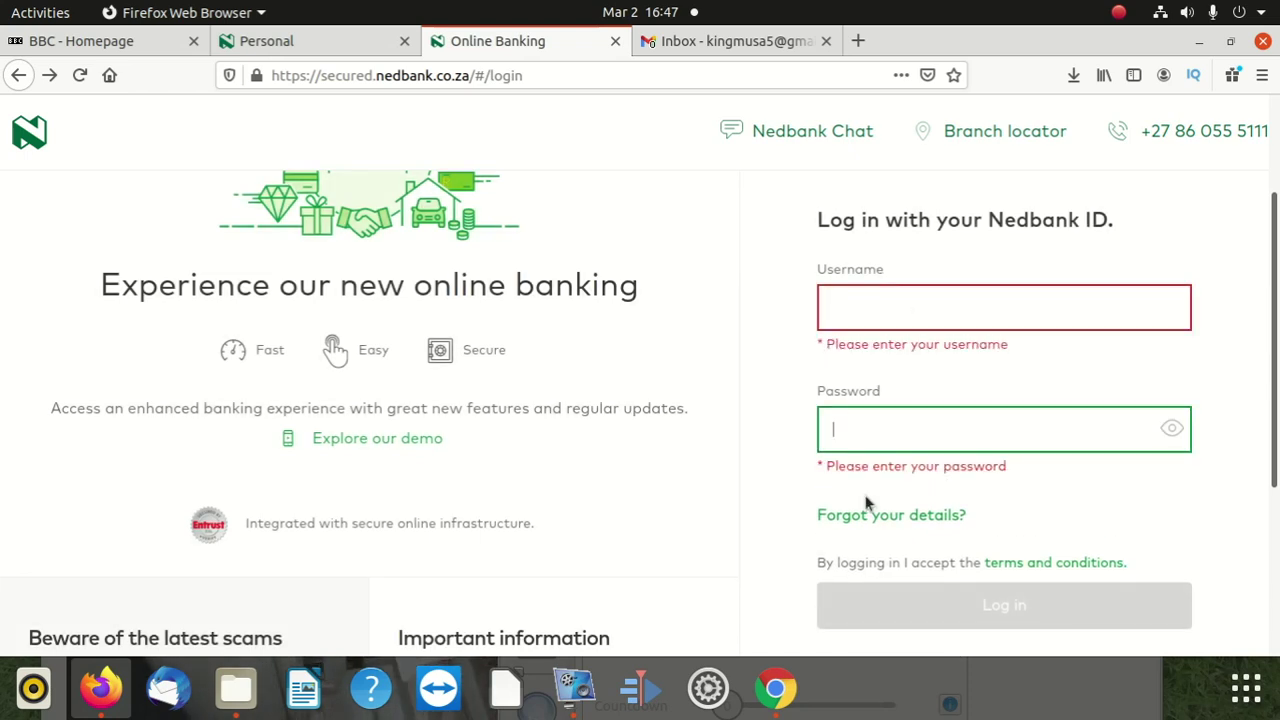
scroll(868, 442, "down", 3)
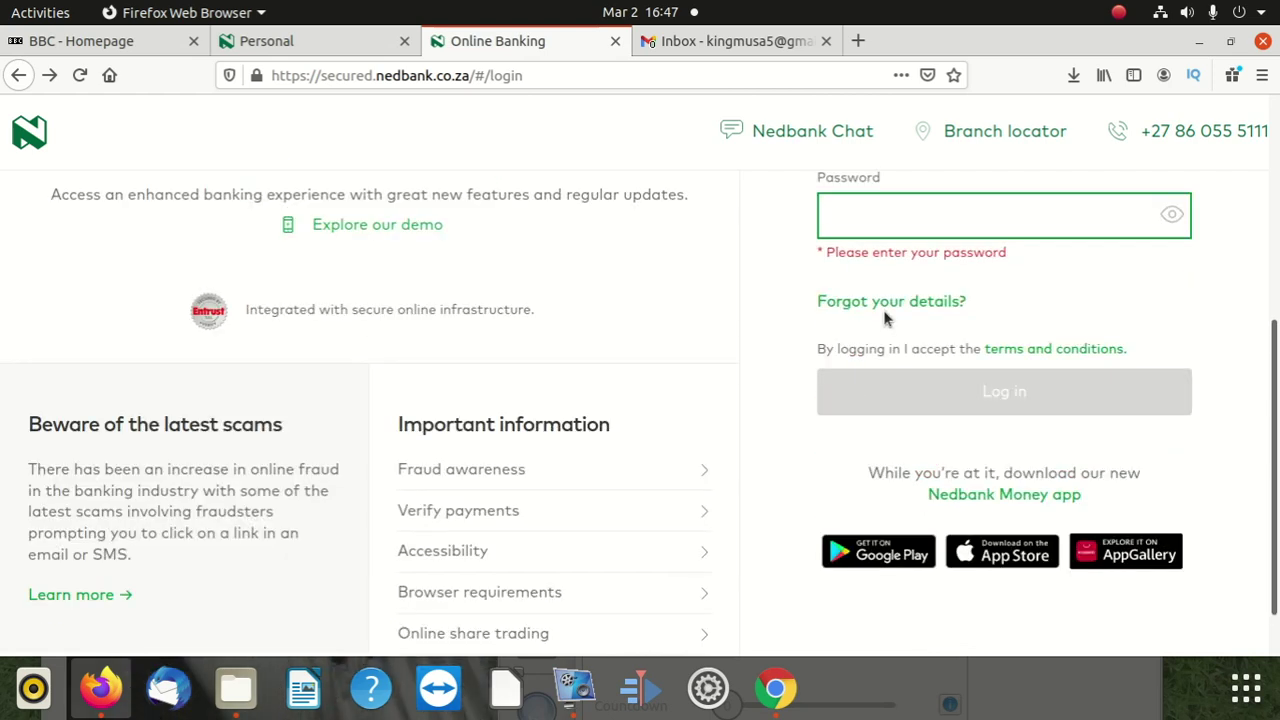
scroll(885, 318, "up", 1)
scroll(886, 320, "up", 4)
scroll(886, 397, "down", 1)
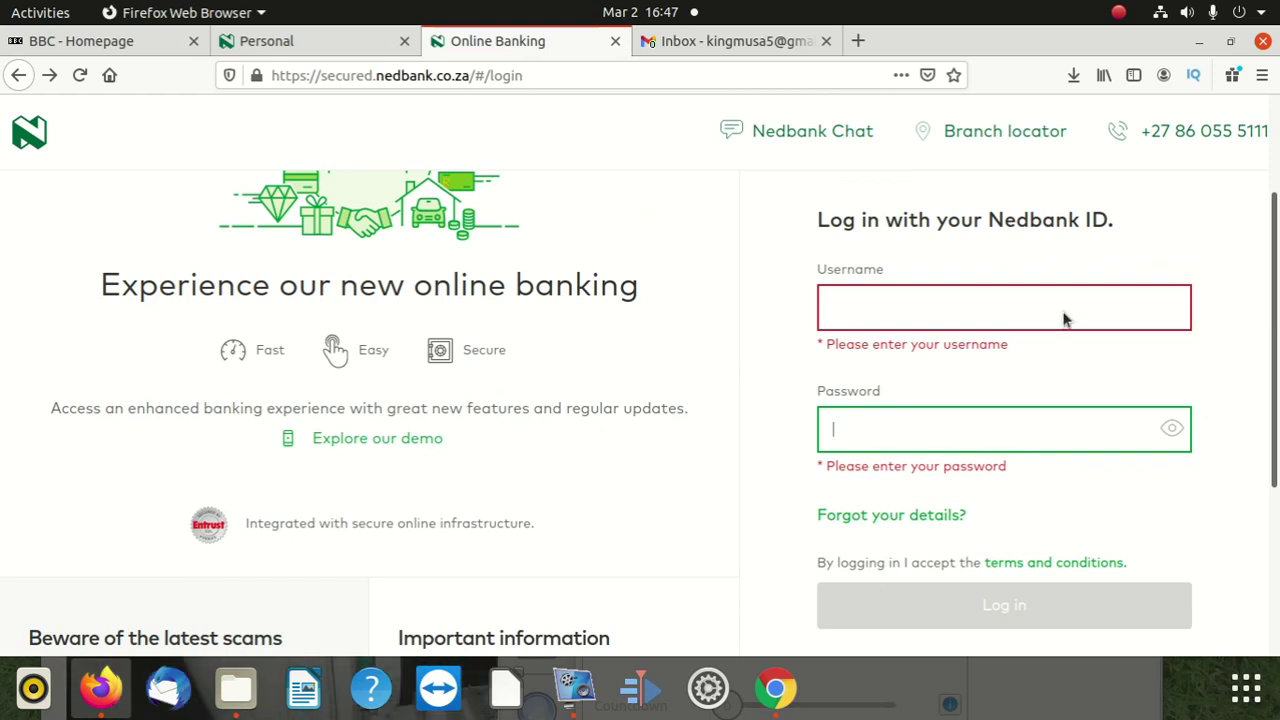
Reduce the maximized Files window to a smaller floating window on the desktop, and keep Firefox maximized in front
left_click(950, 47)
double_click(950, 47)
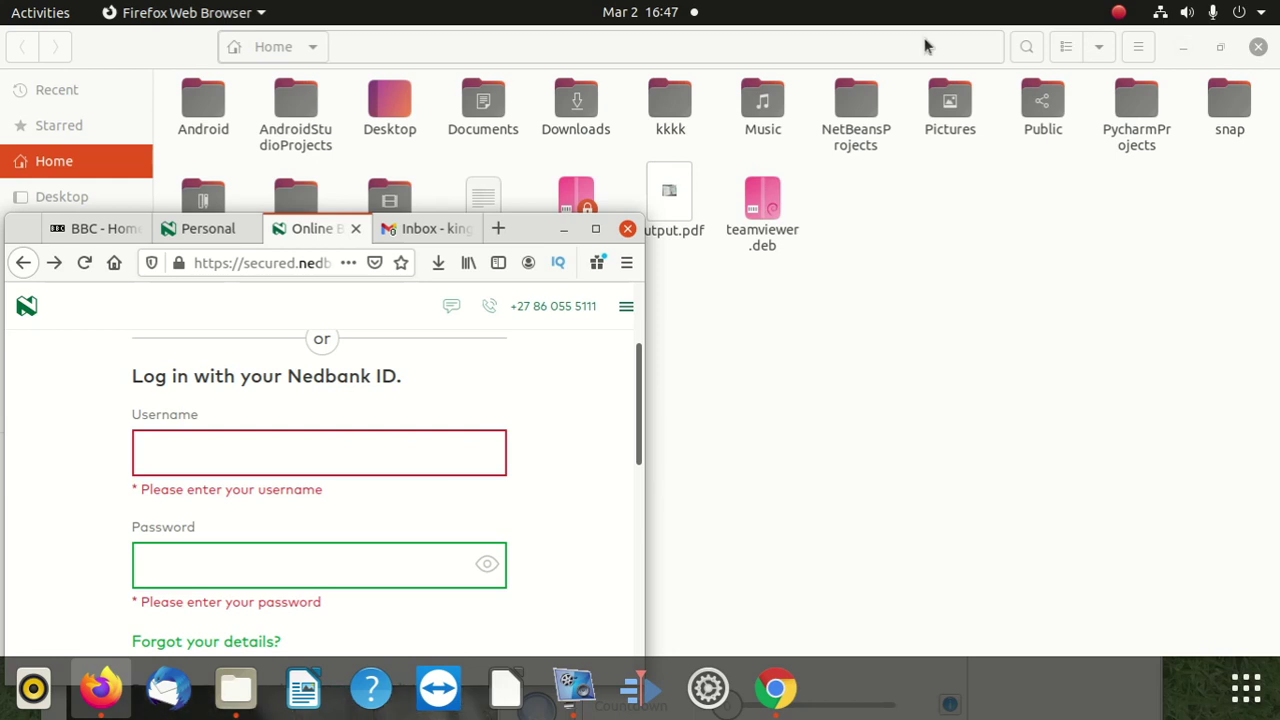
left_click_drag(104, 36, 180, 205)
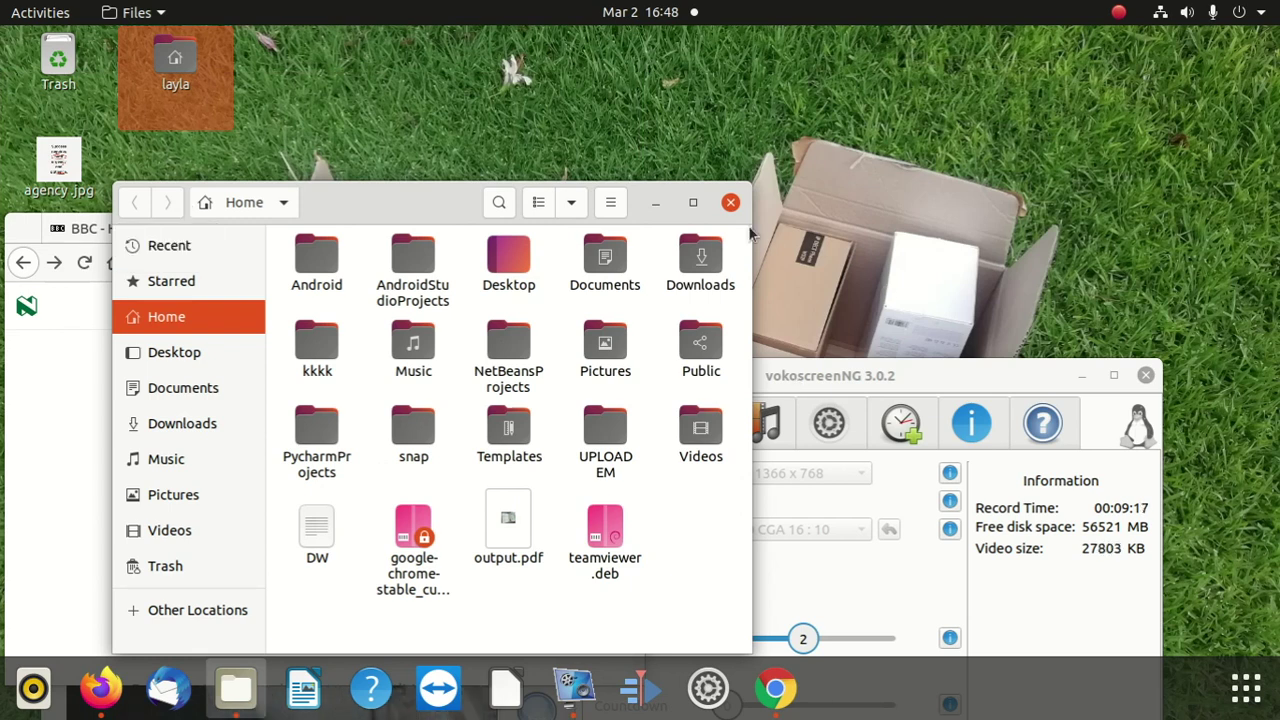
left_click_drag(451, 200, 391, 94)
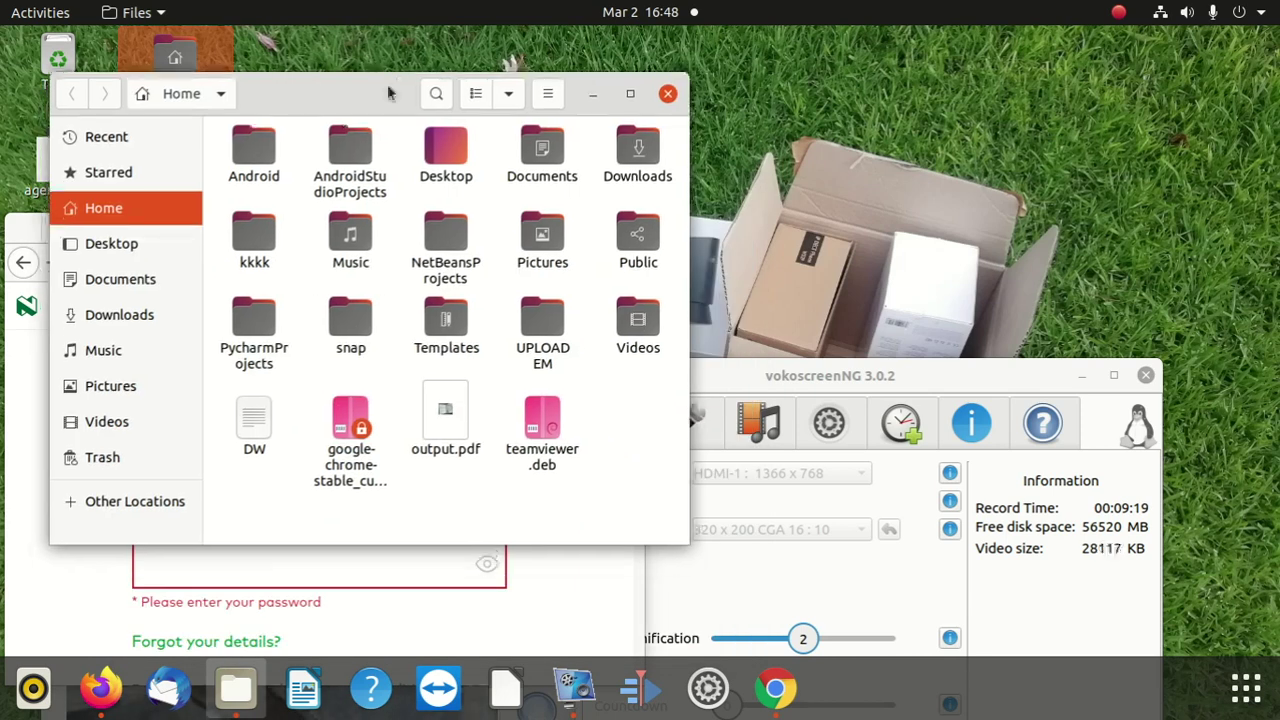
left_click(563, 597)
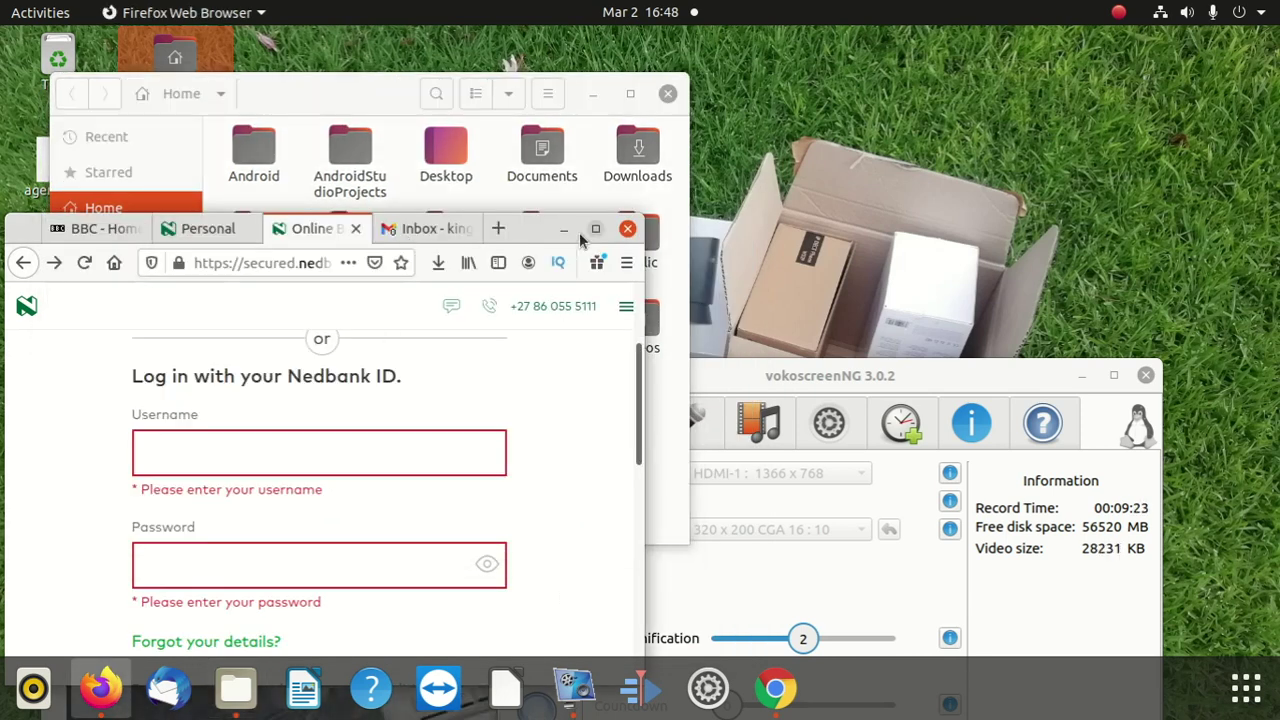
left_click_drag(532, 227, 646, 29)
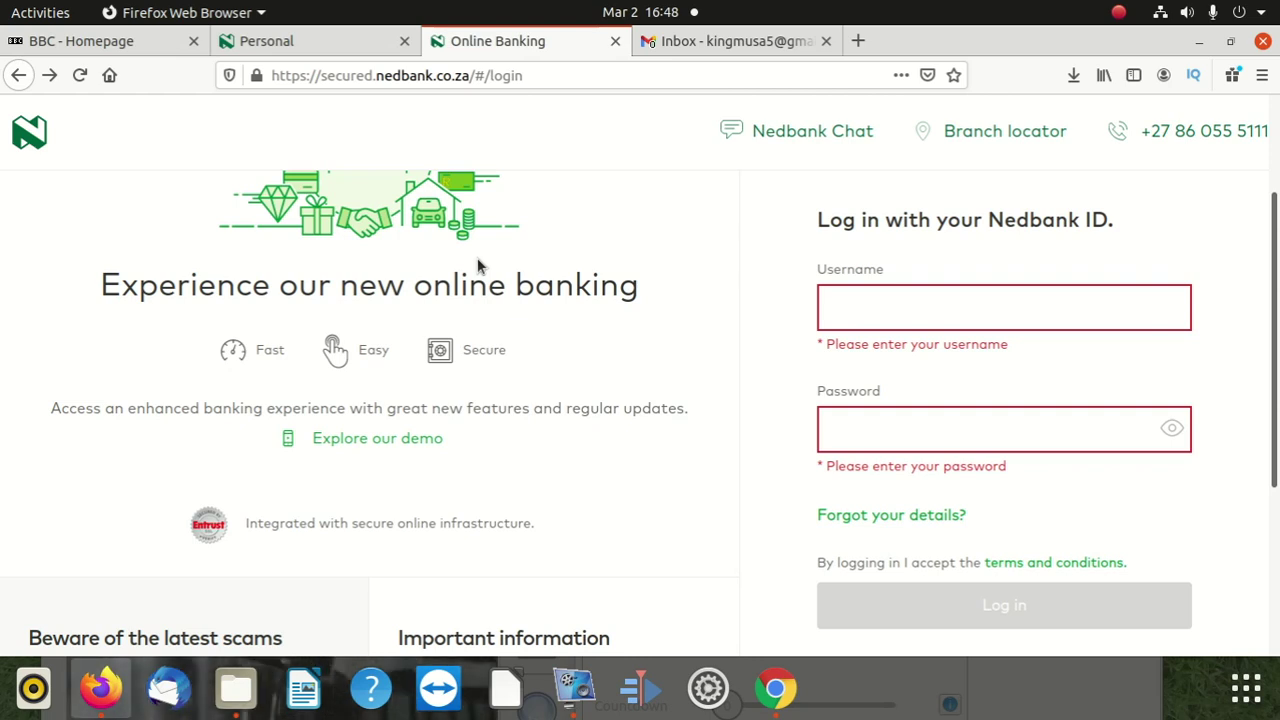
Reduce Firefox to a smaller floating window and bring the vokoscreenNG recorder window fully into view in front of it
scroll(478, 265, "down", 1)
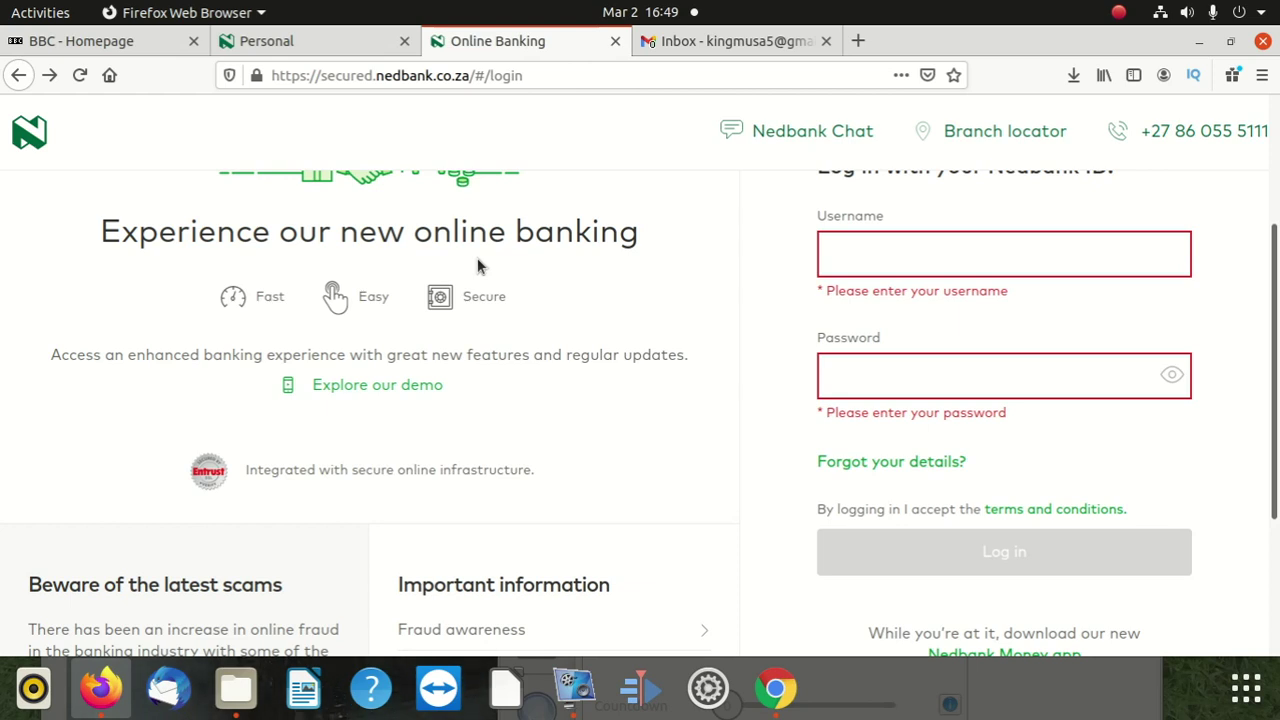
scroll(665, 305, "up", 3)
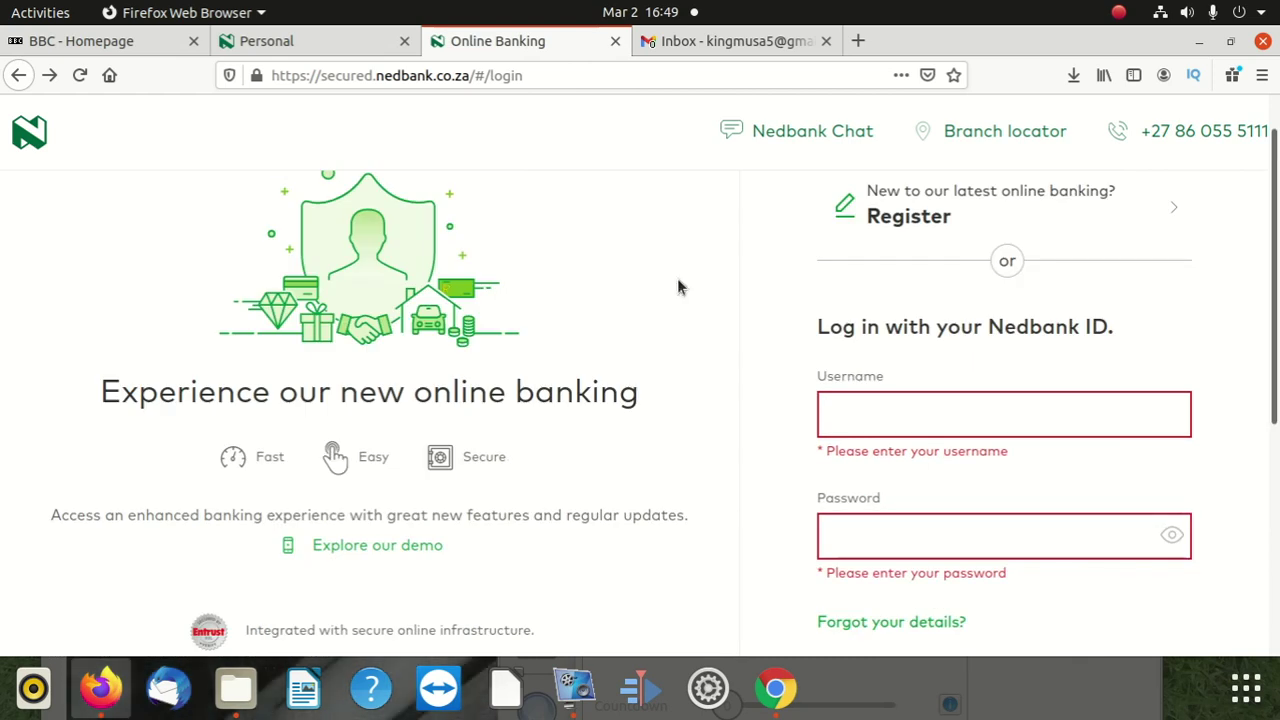
left_click_drag(894, 31, 532, 295)
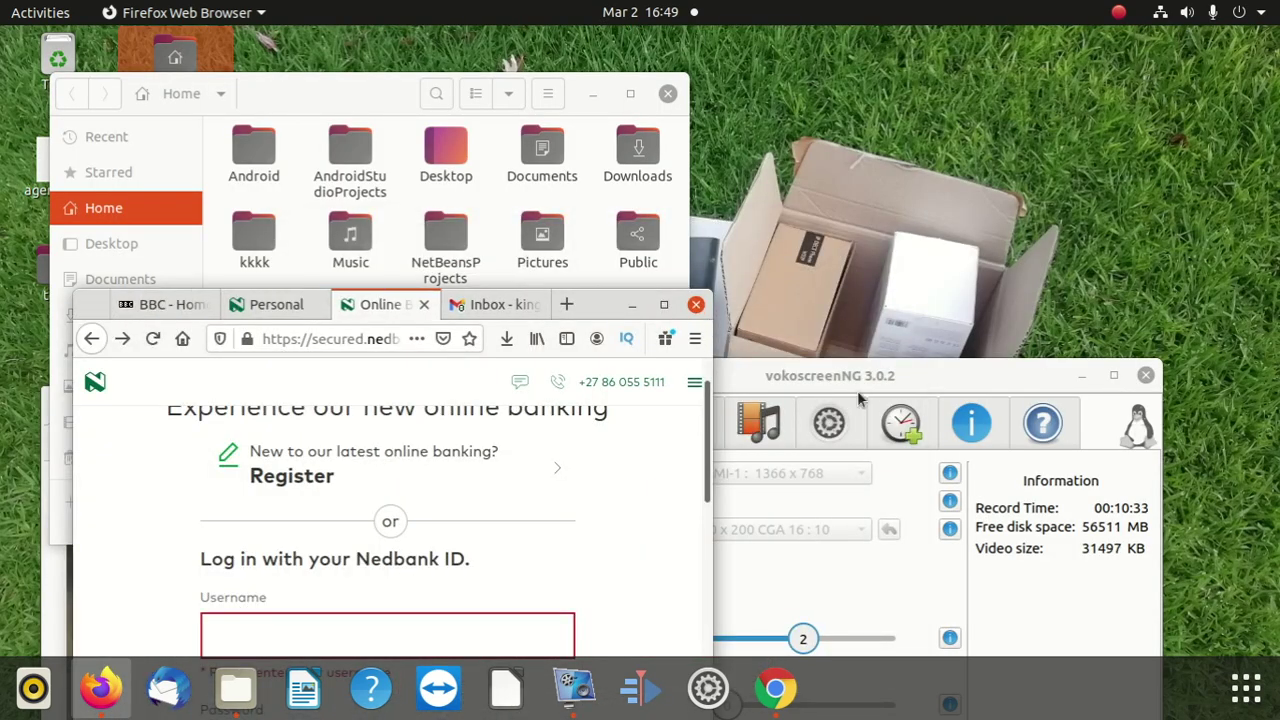
left_click_drag(862, 376, 866, 200)
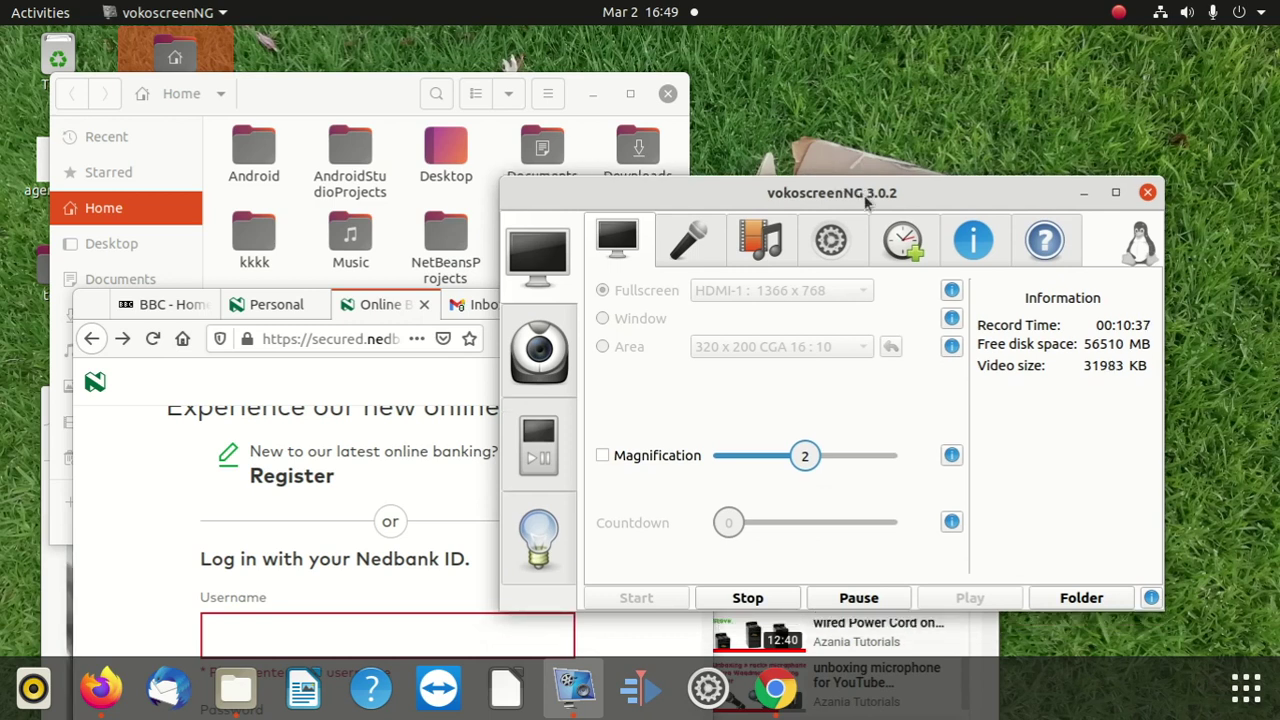